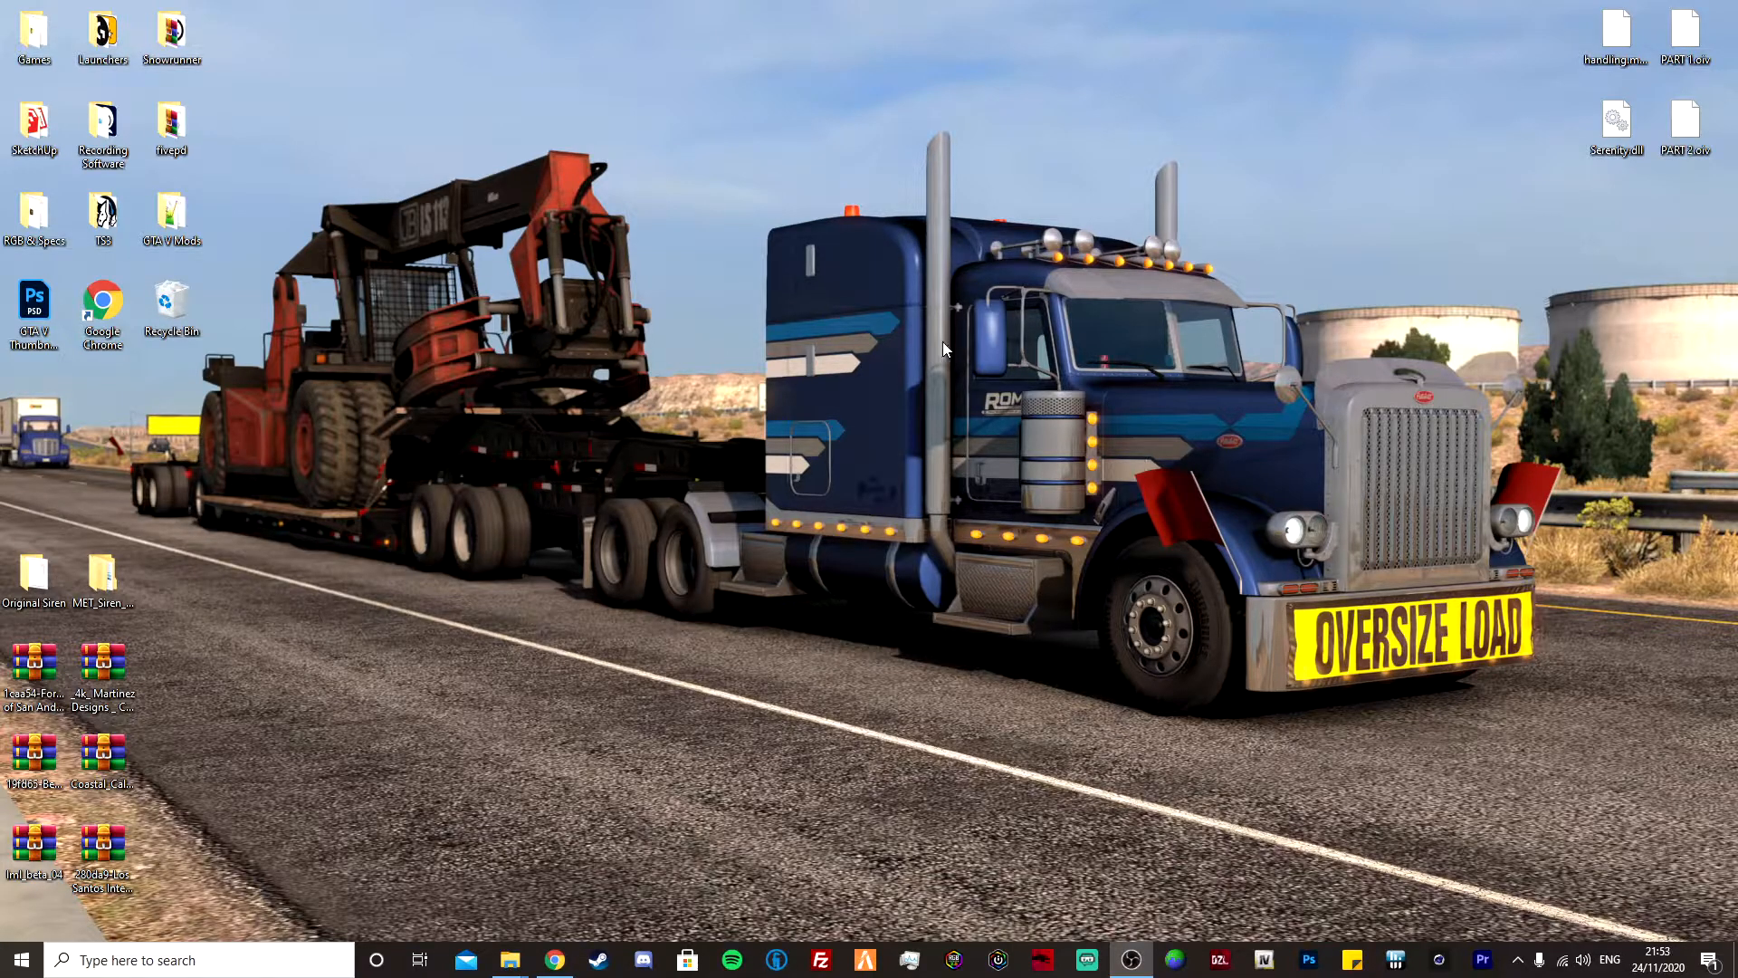
- Switch to Chrome and download ELS V1.05.rar from the Emergency Lighting System 1.05 page, agreeing to the download terms
{"action": "left_click", "coordinate": [555, 960]}
{"action": "left_click", "coordinate": [113, 12]}
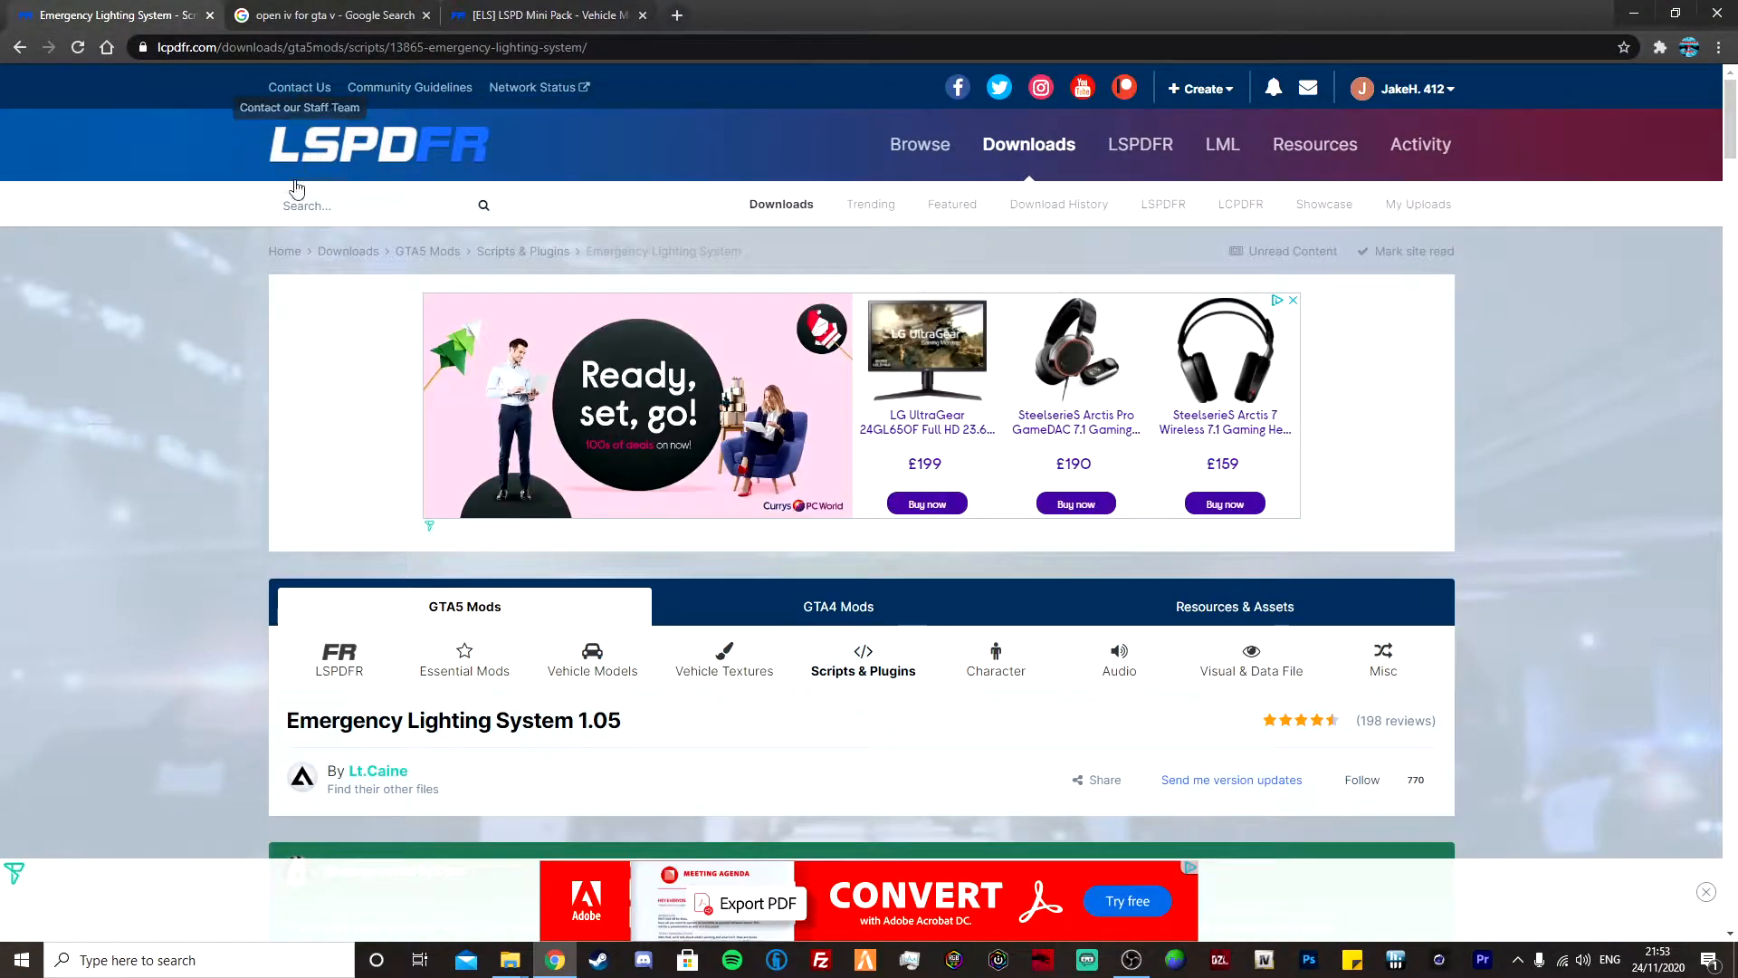
{"action": "scroll", "coordinate": [404, 263], "scroll_direction": "down", "scroll_amount": 2}
{"action": "left_click", "coordinate": [1706, 895]}
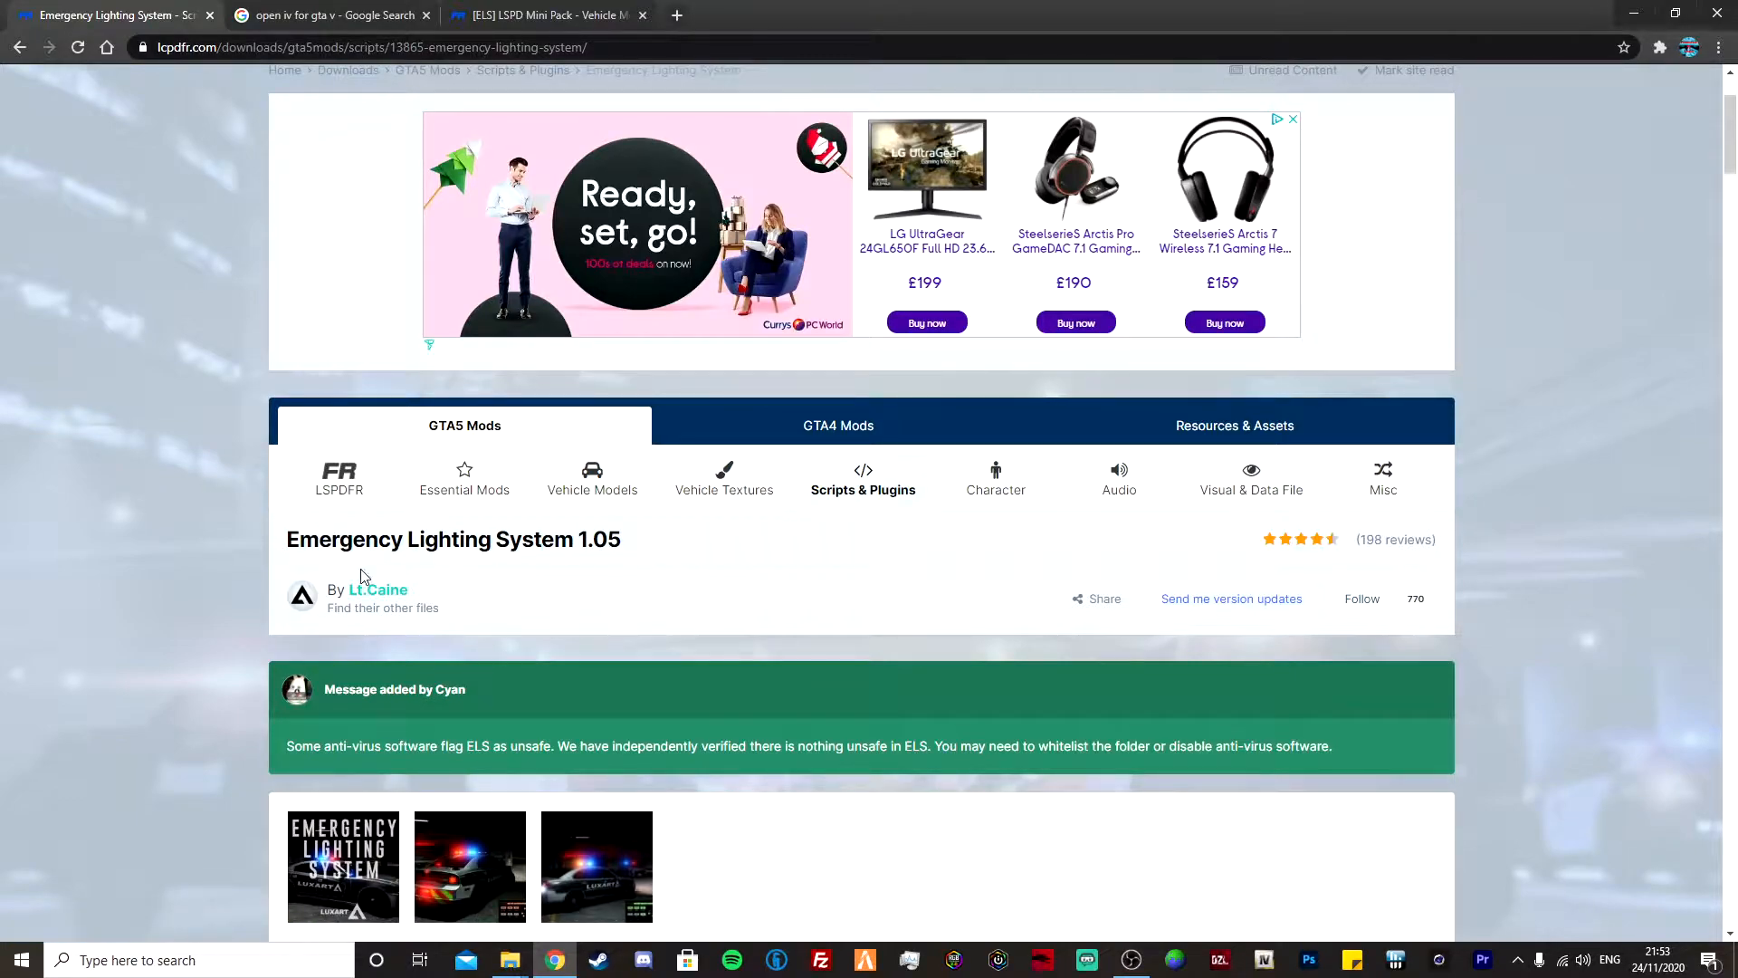
{"action": "left_click_drag", "start_coordinate": [281, 552], "coordinate": [678, 555]}
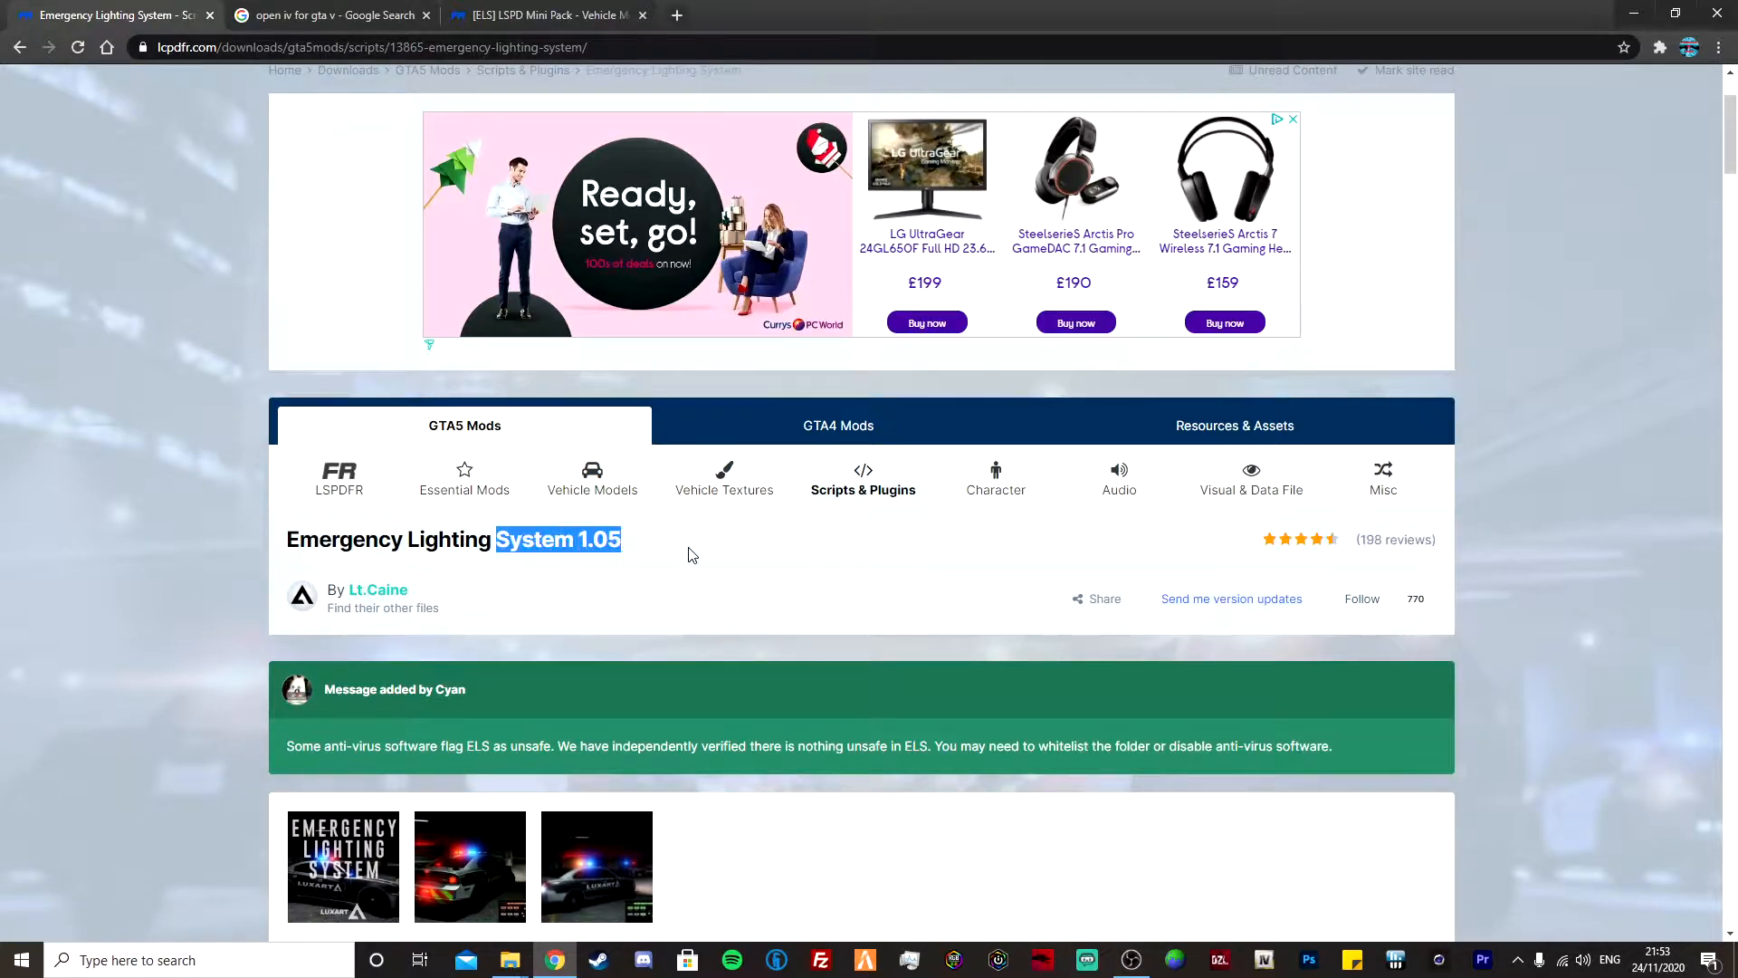
{"action": "scroll", "coordinate": [582, 548], "scroll_direction": "down", "scroll_amount": 6}
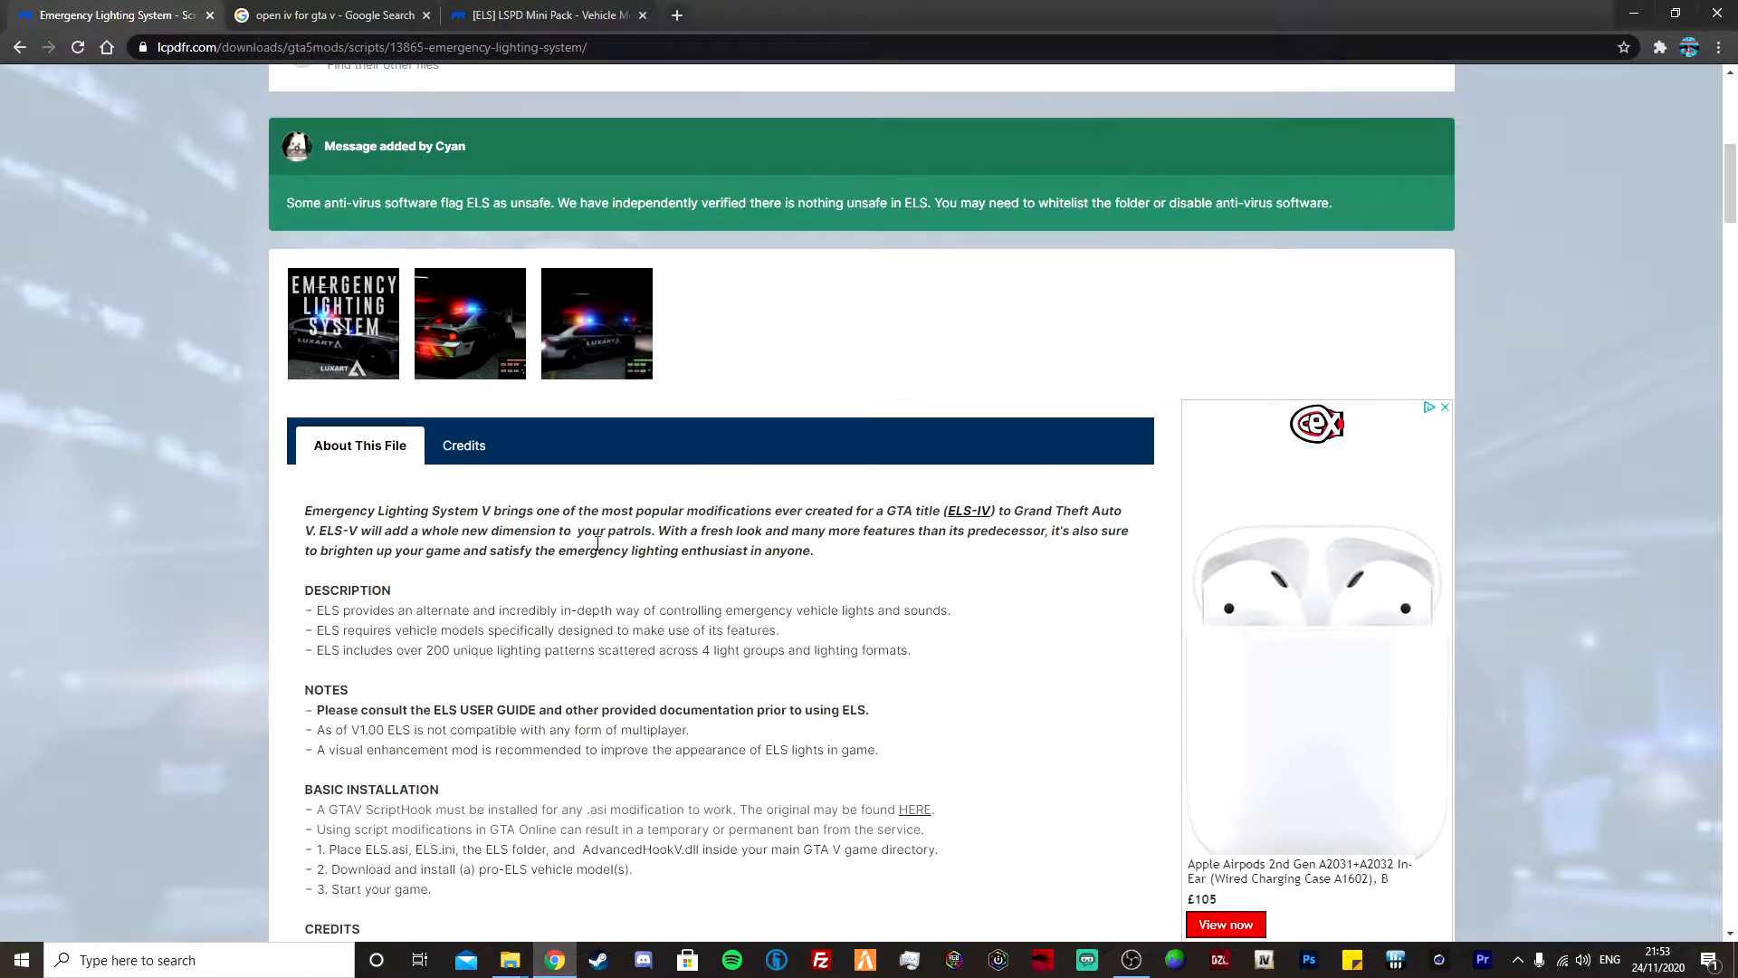
{"action": "scroll", "coordinate": [602, 546], "scroll_direction": "down", "scroll_amount": 4}
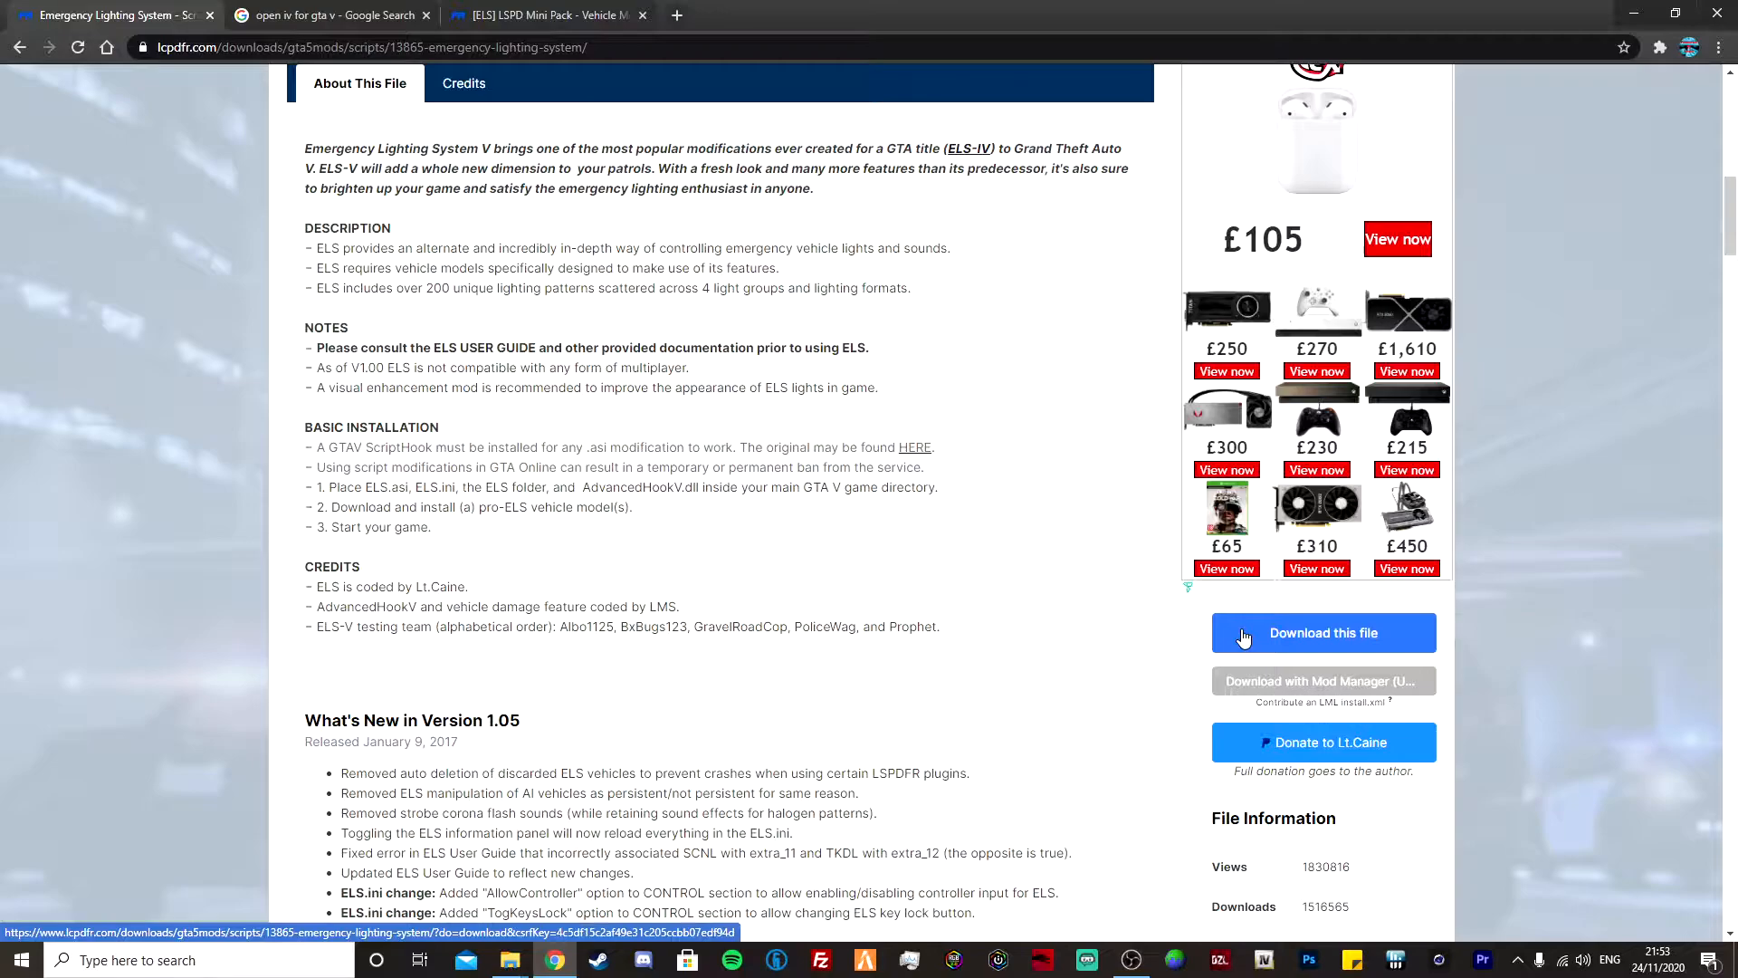
{"action": "left_click", "coordinate": [1243, 636]}
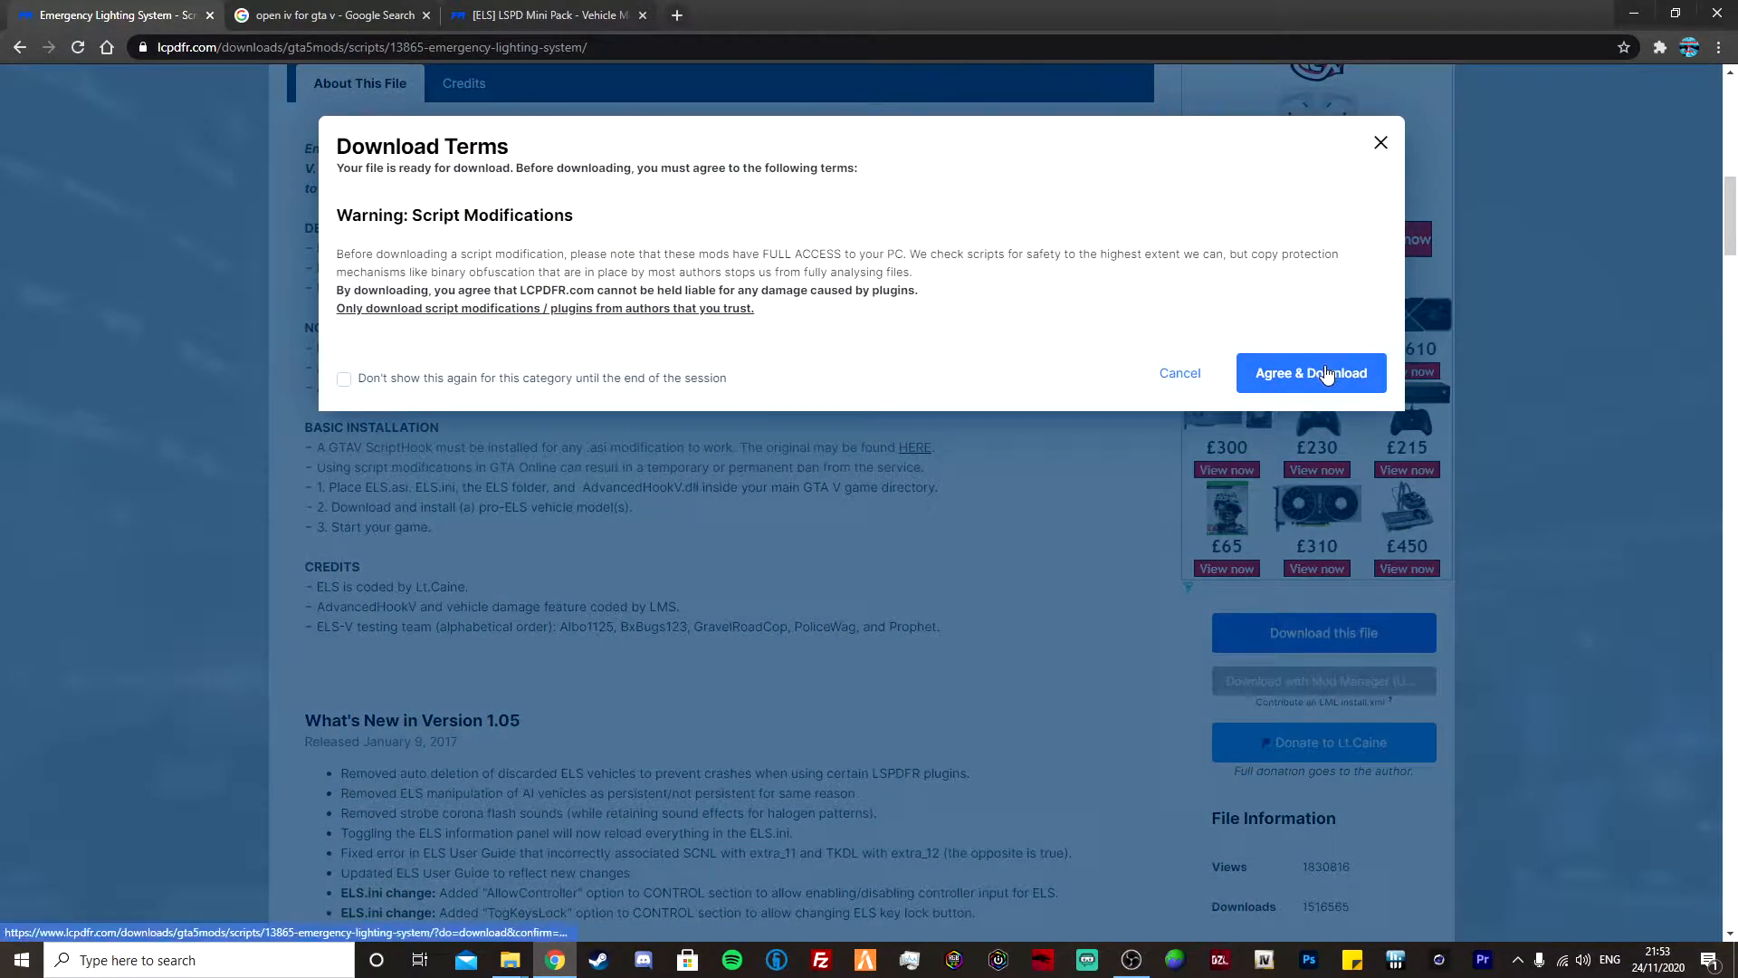
{"action": "left_click", "coordinate": [1324, 372]}
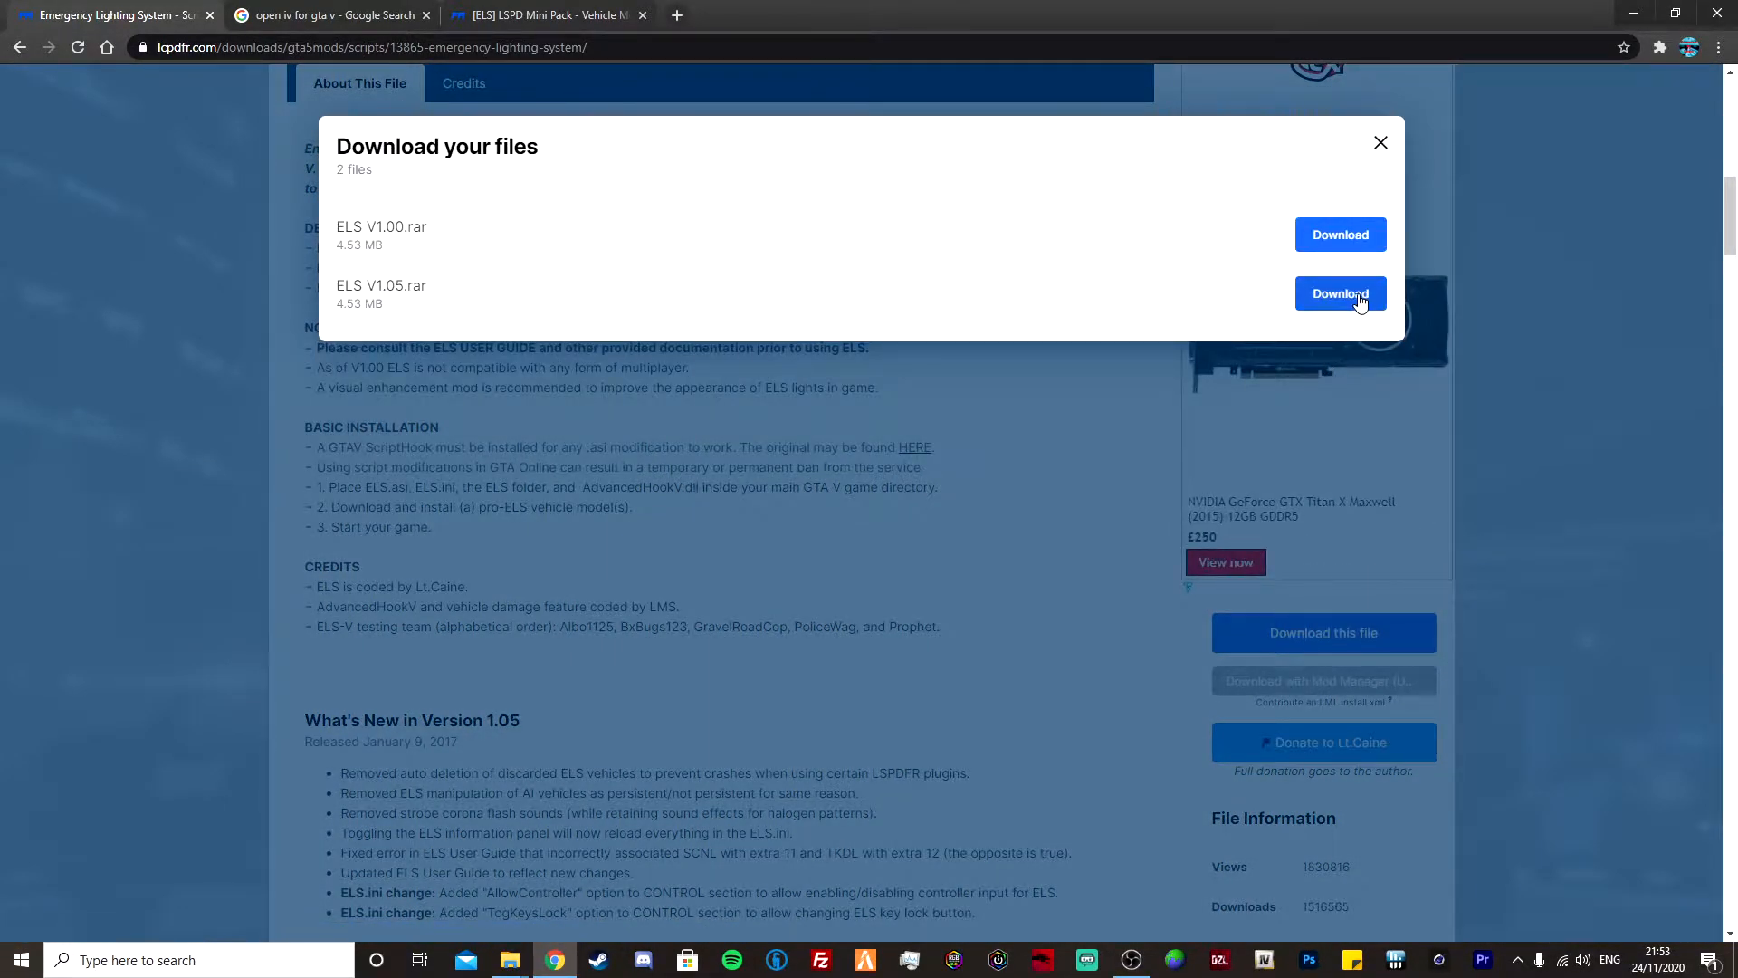
{"action": "left_click", "coordinate": [1358, 299]}
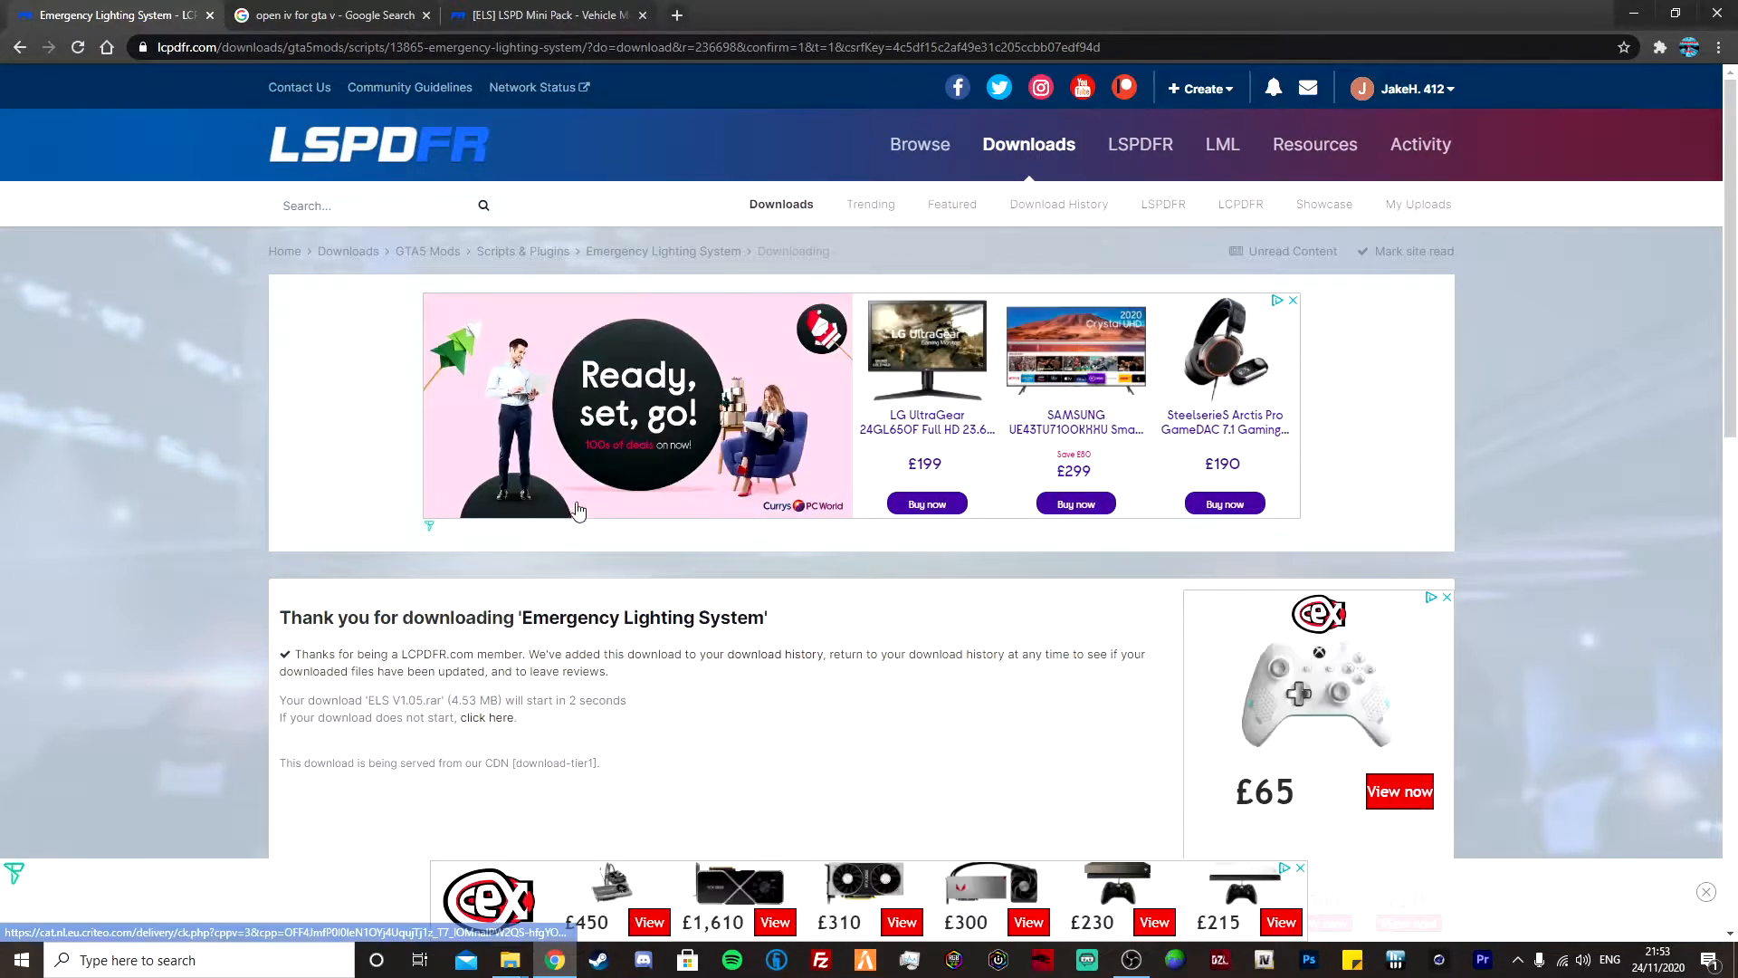
{"action": "left_click", "coordinate": [1706, 892]}
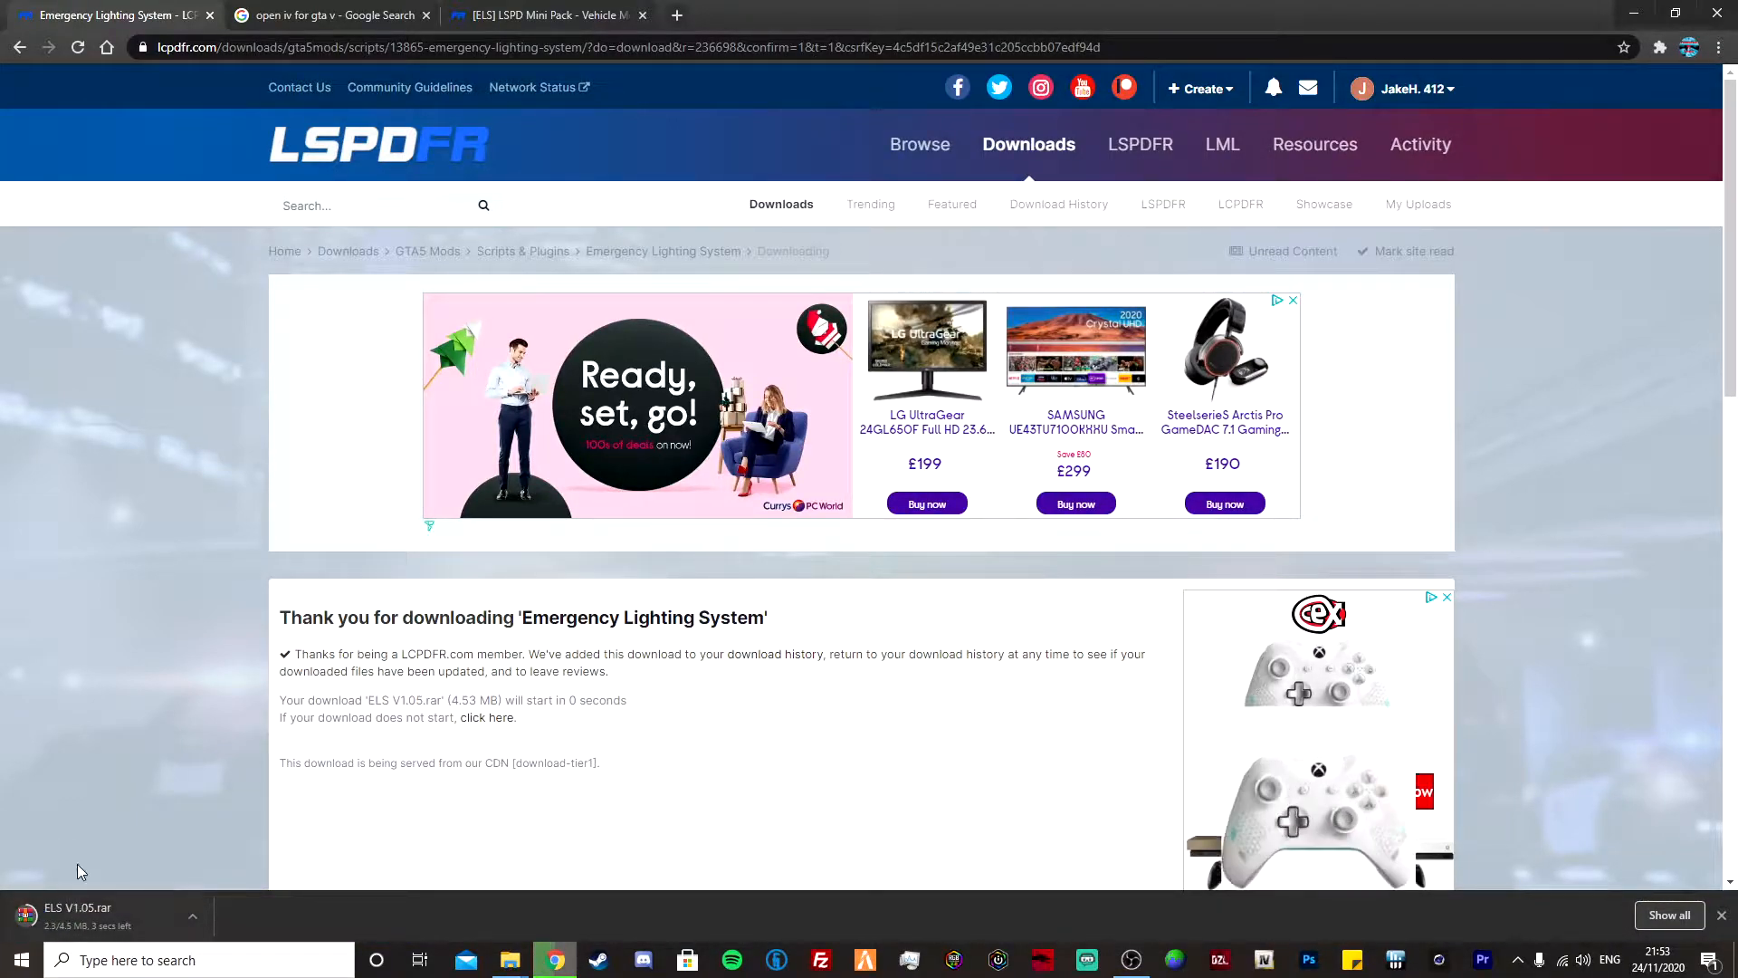
- Open the official OpenIV website from the Google results and download the OpenIV 4.0 installer
{"action": "left_click", "coordinate": [317, 15]}
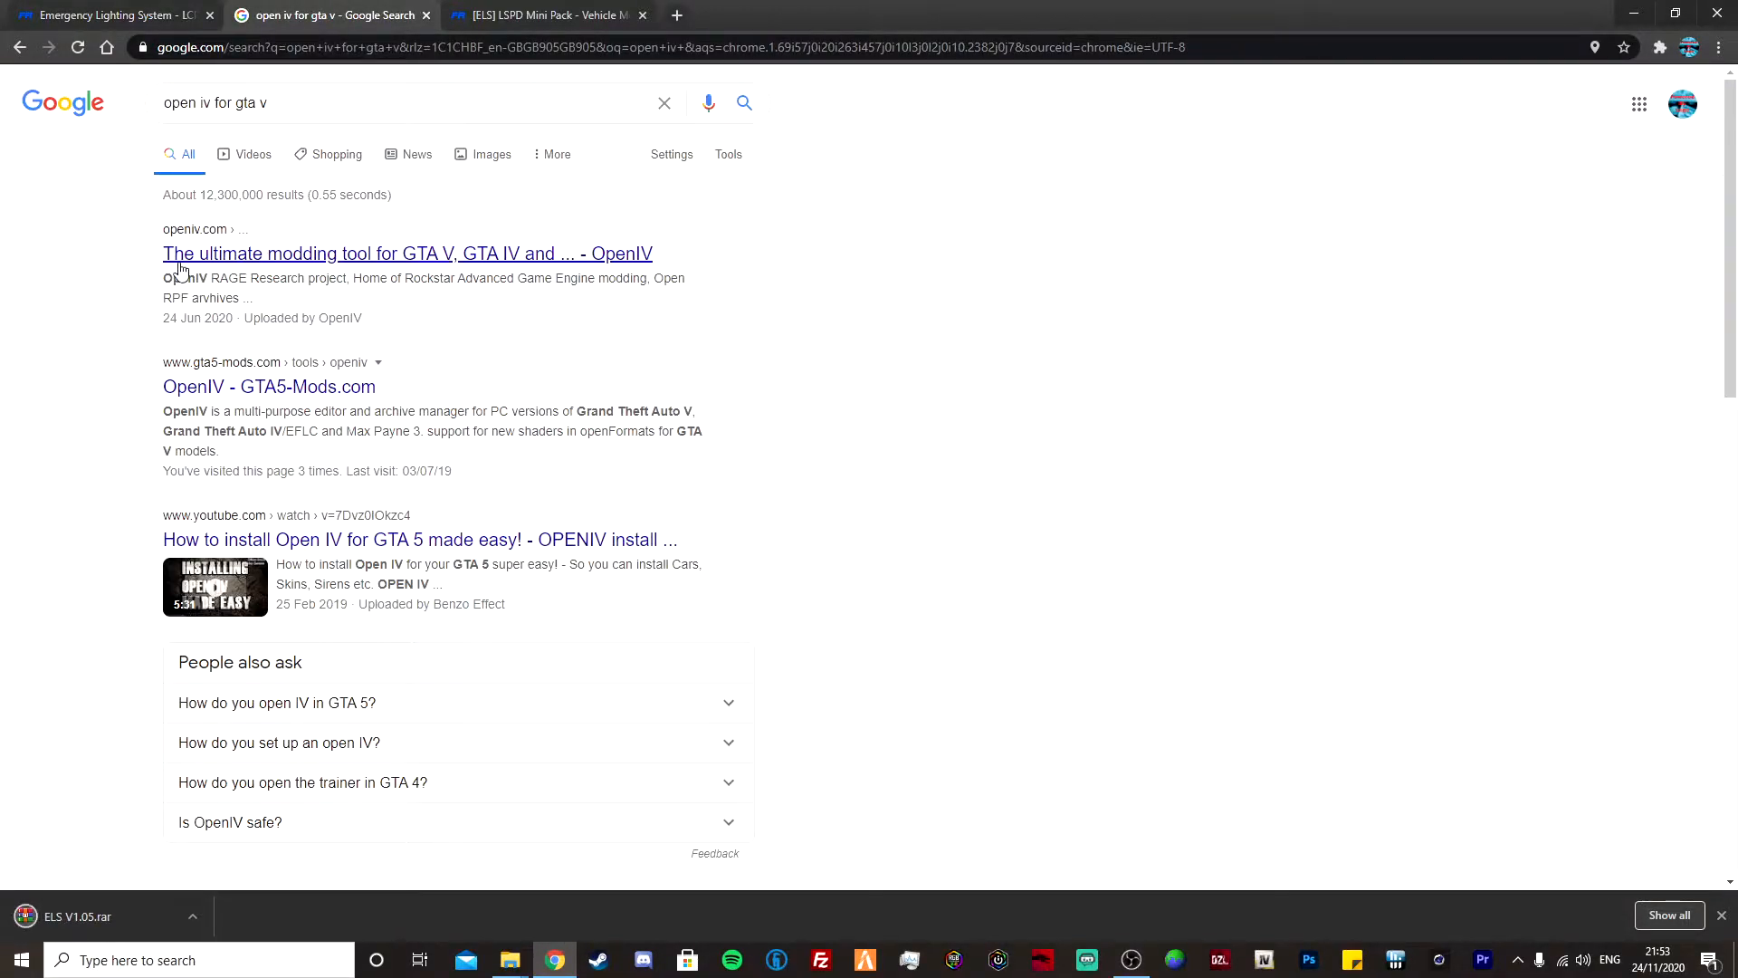
{"action": "left_click", "coordinate": [217, 256]}
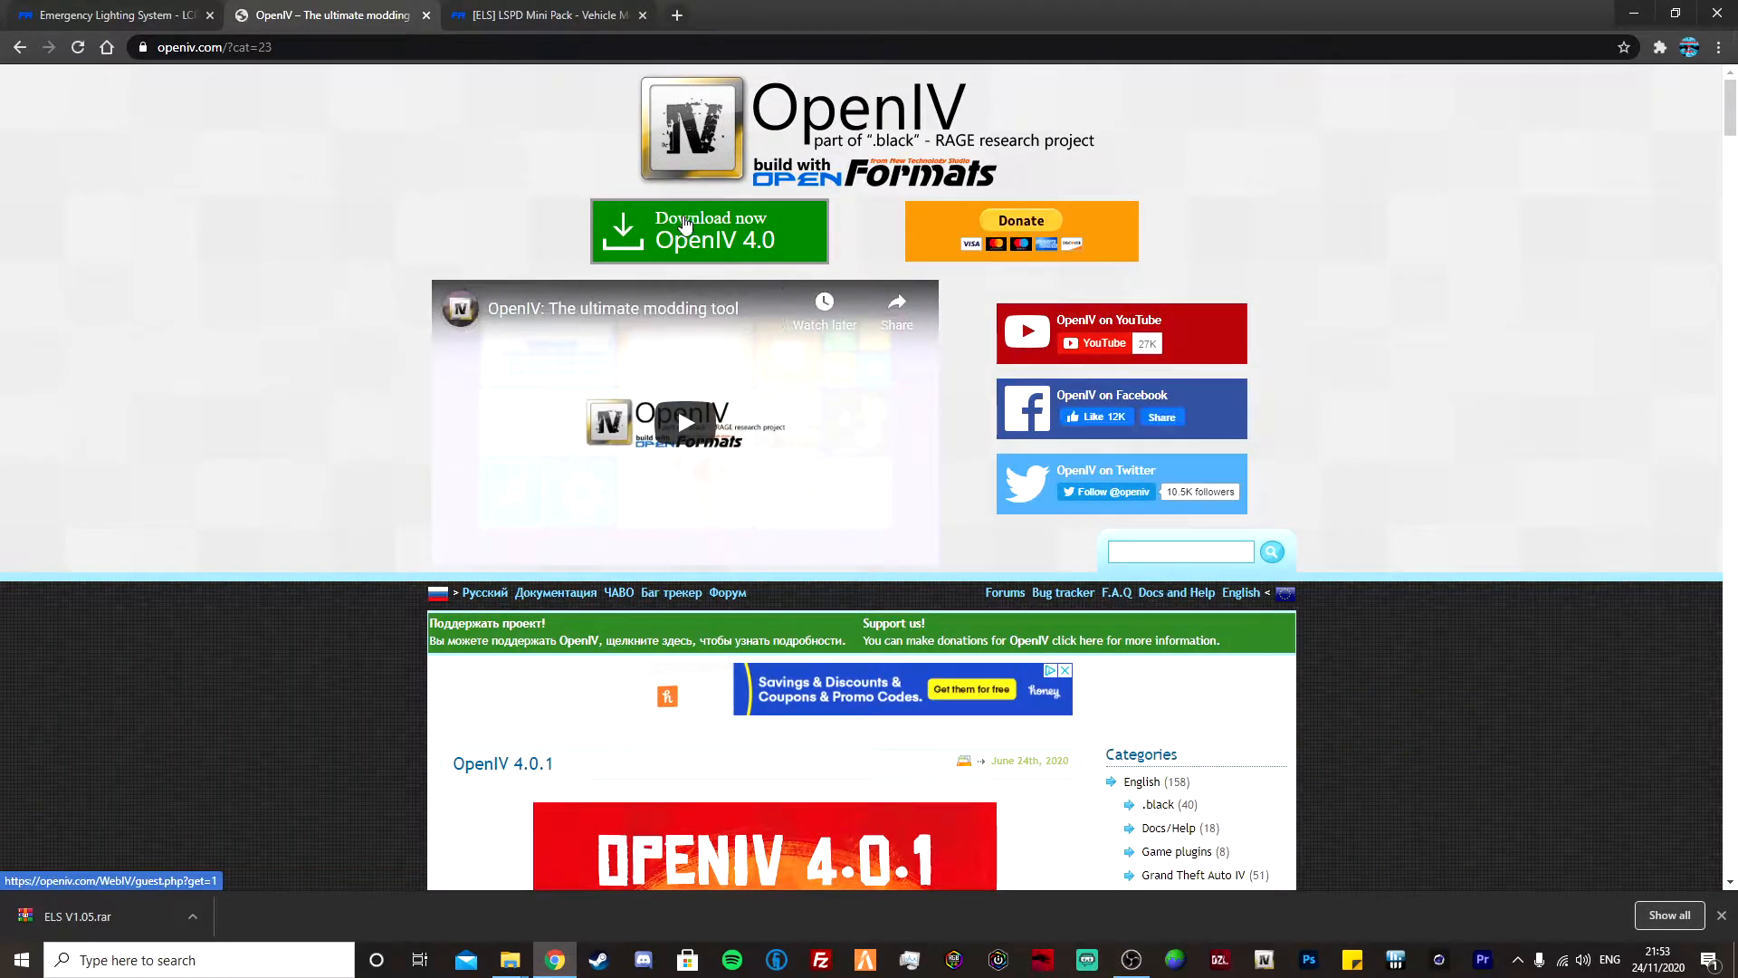
{"action": "left_click", "coordinate": [685, 225]}
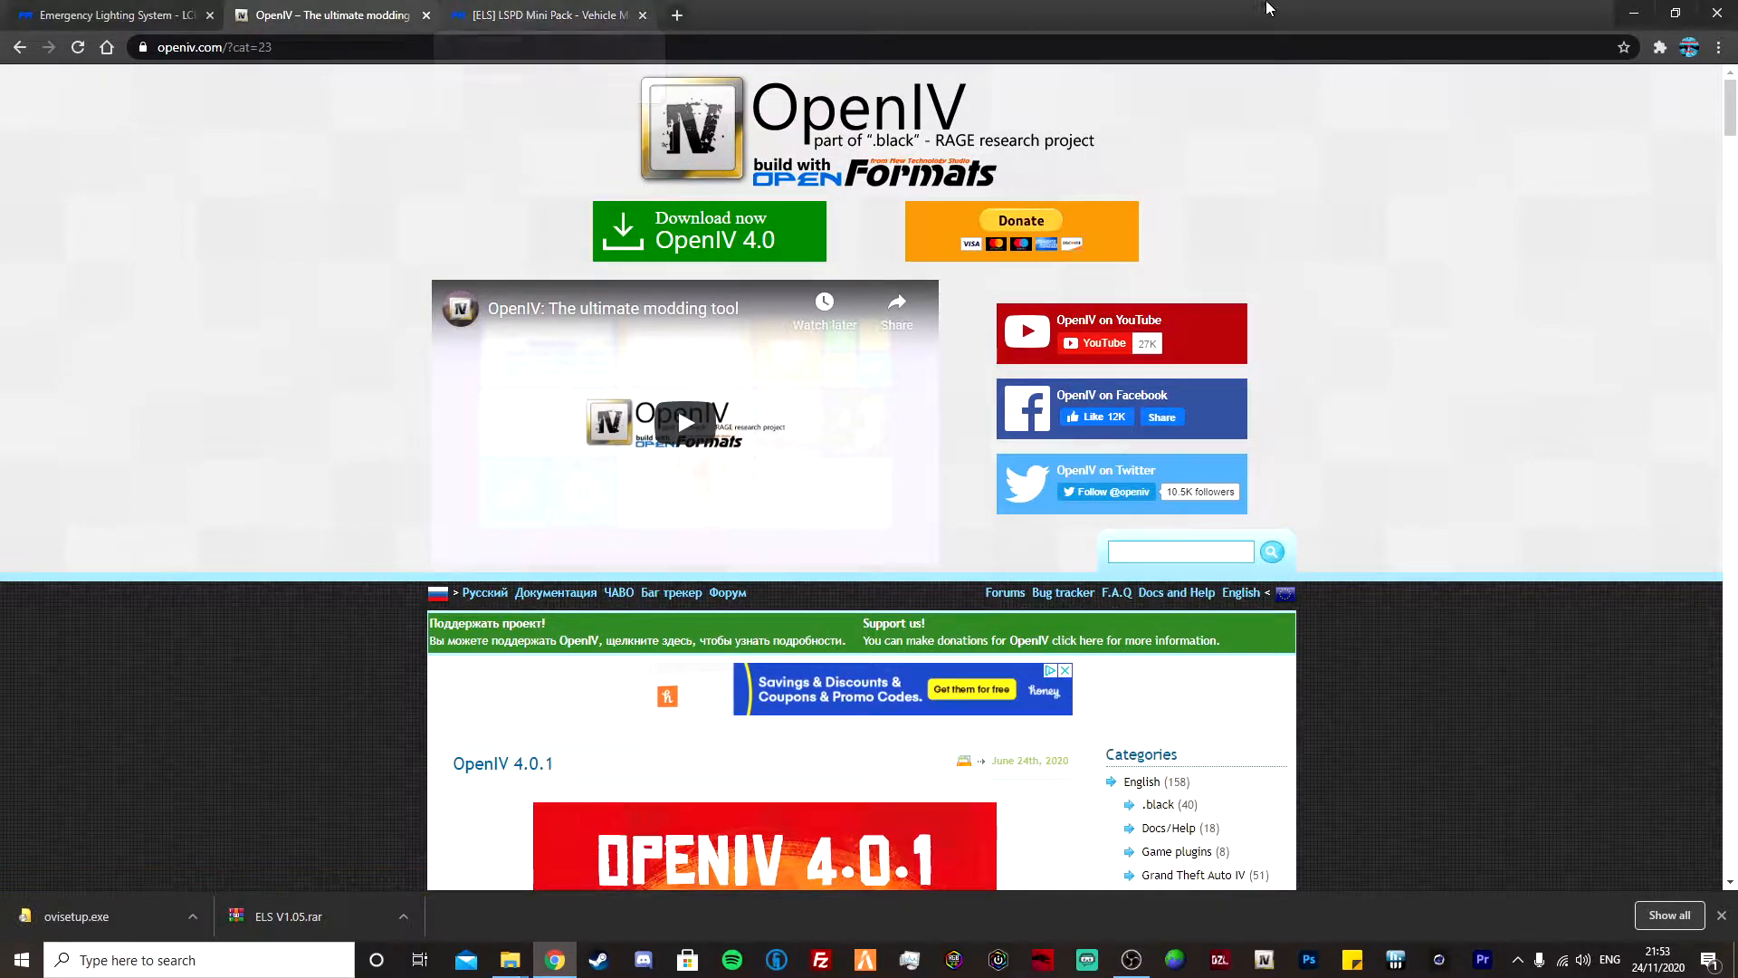
- Open the ELS V1.05 archive from the Downloads folder in WinRAR and show it alongside the Grand Theft Auto V game folder
{"action": "left_click", "coordinate": [1623, 12]}
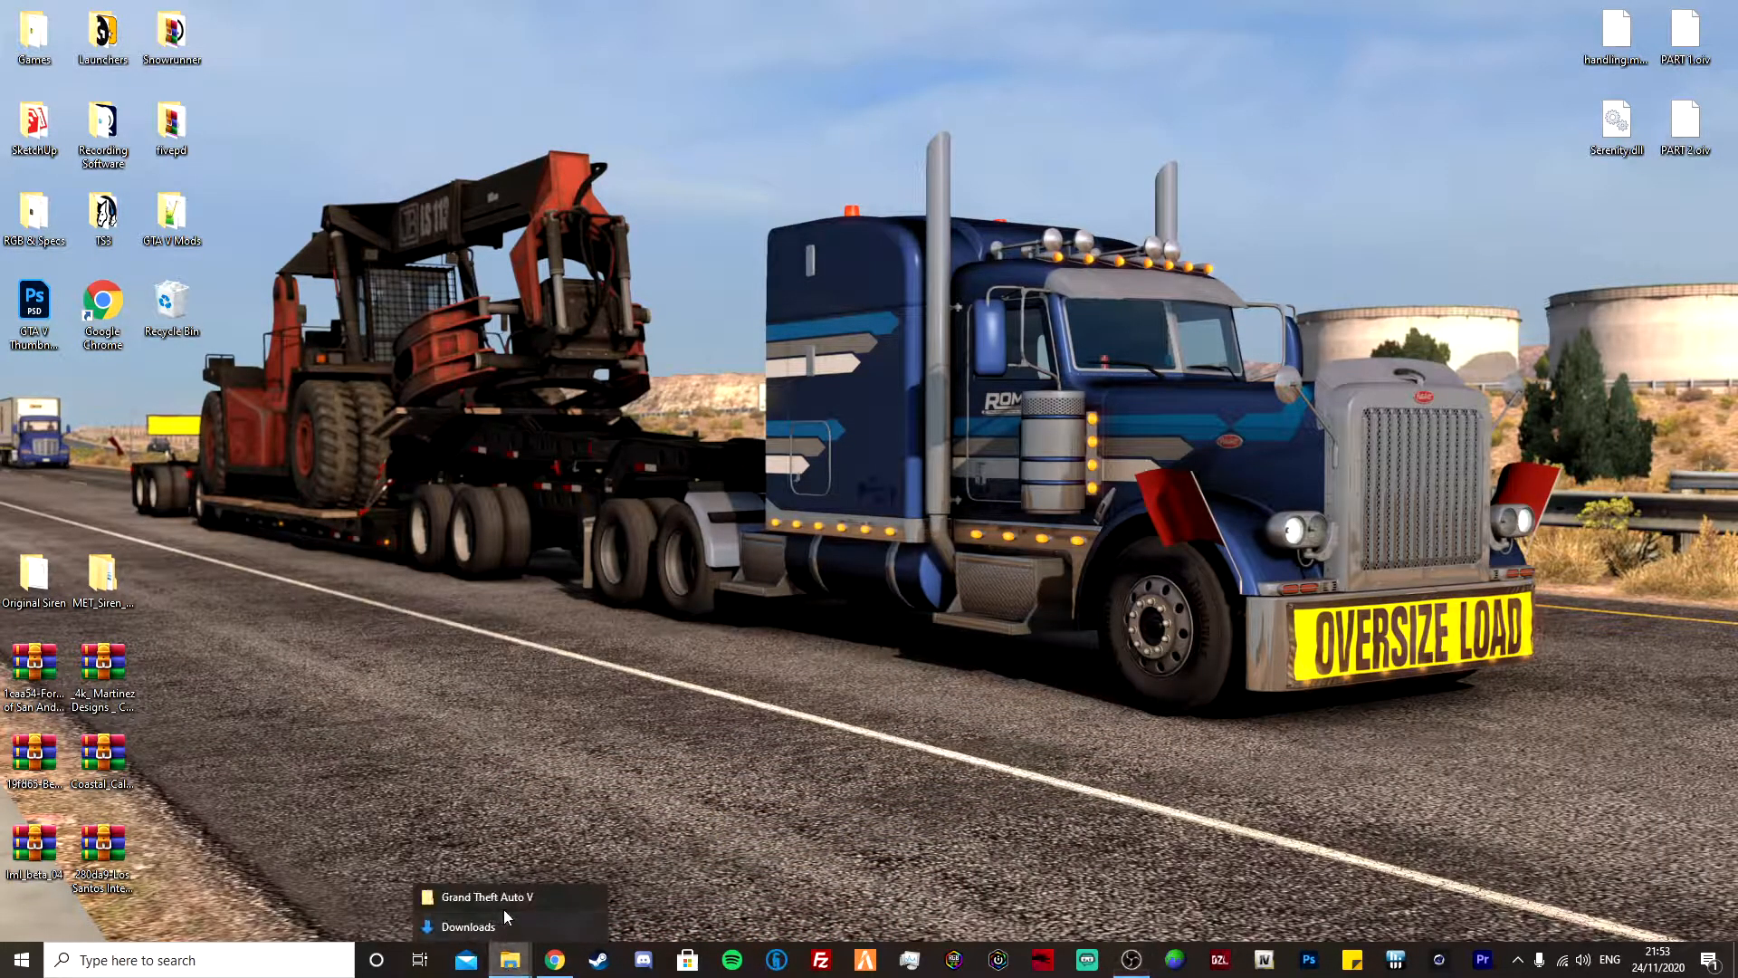
{"action": "left_click", "coordinate": [510, 960]}
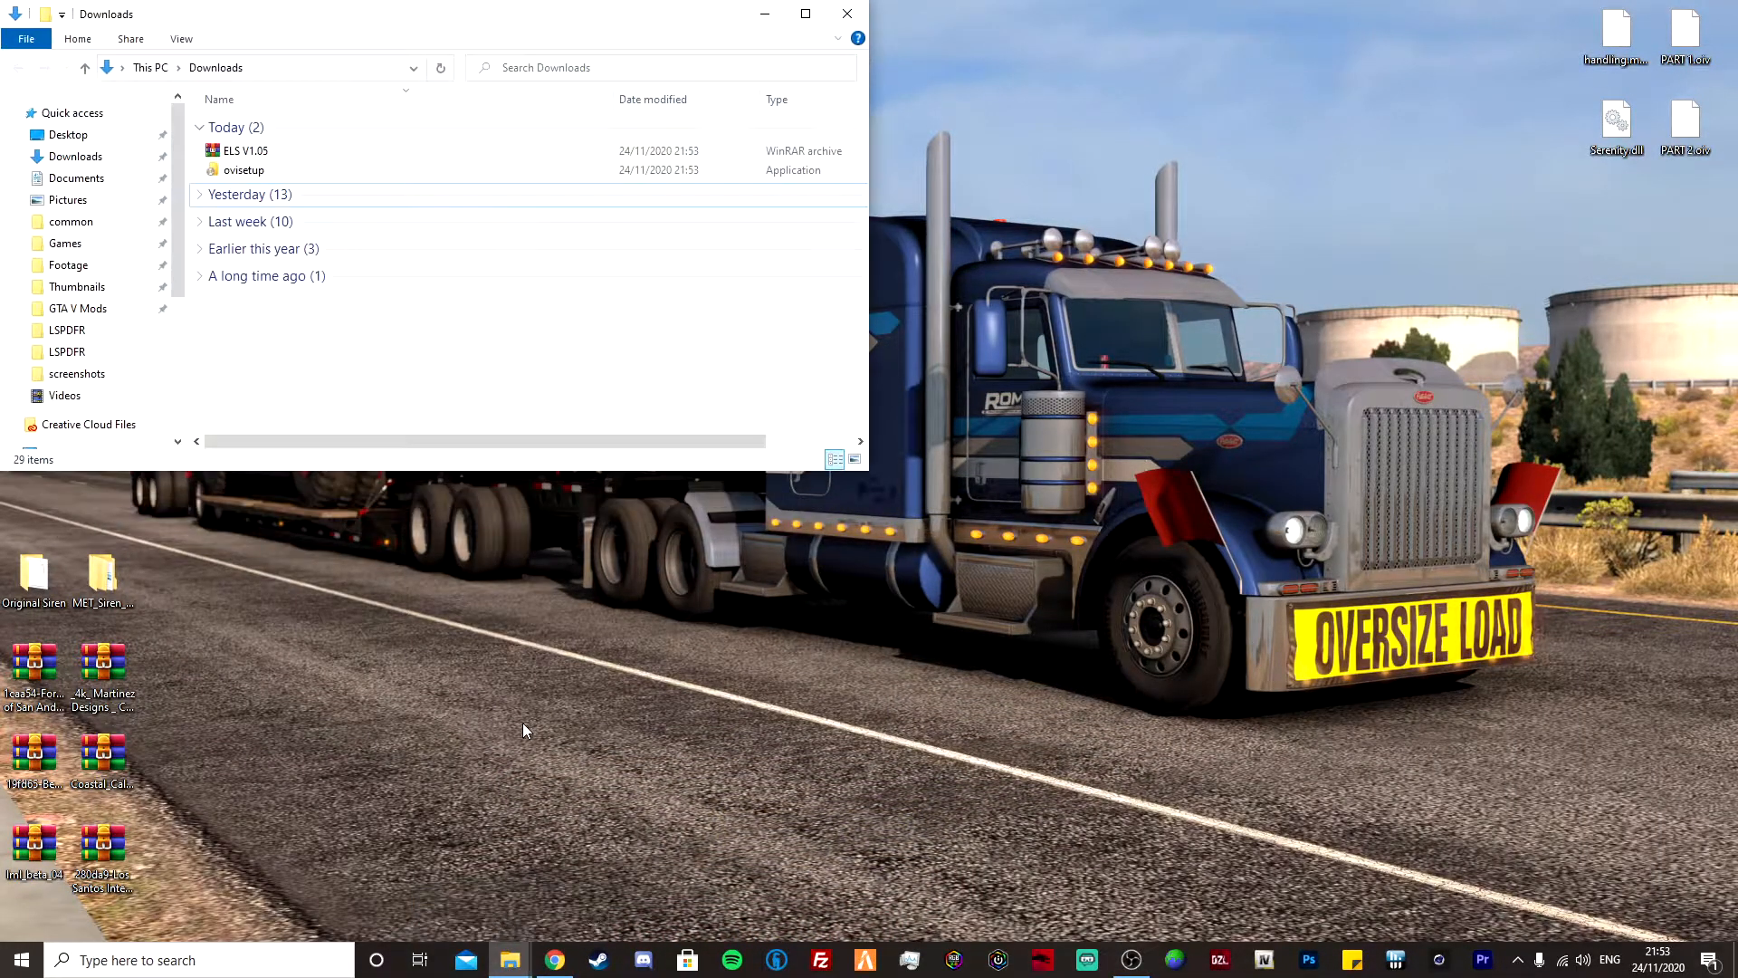
{"action": "double_click", "coordinate": [353, 158]}
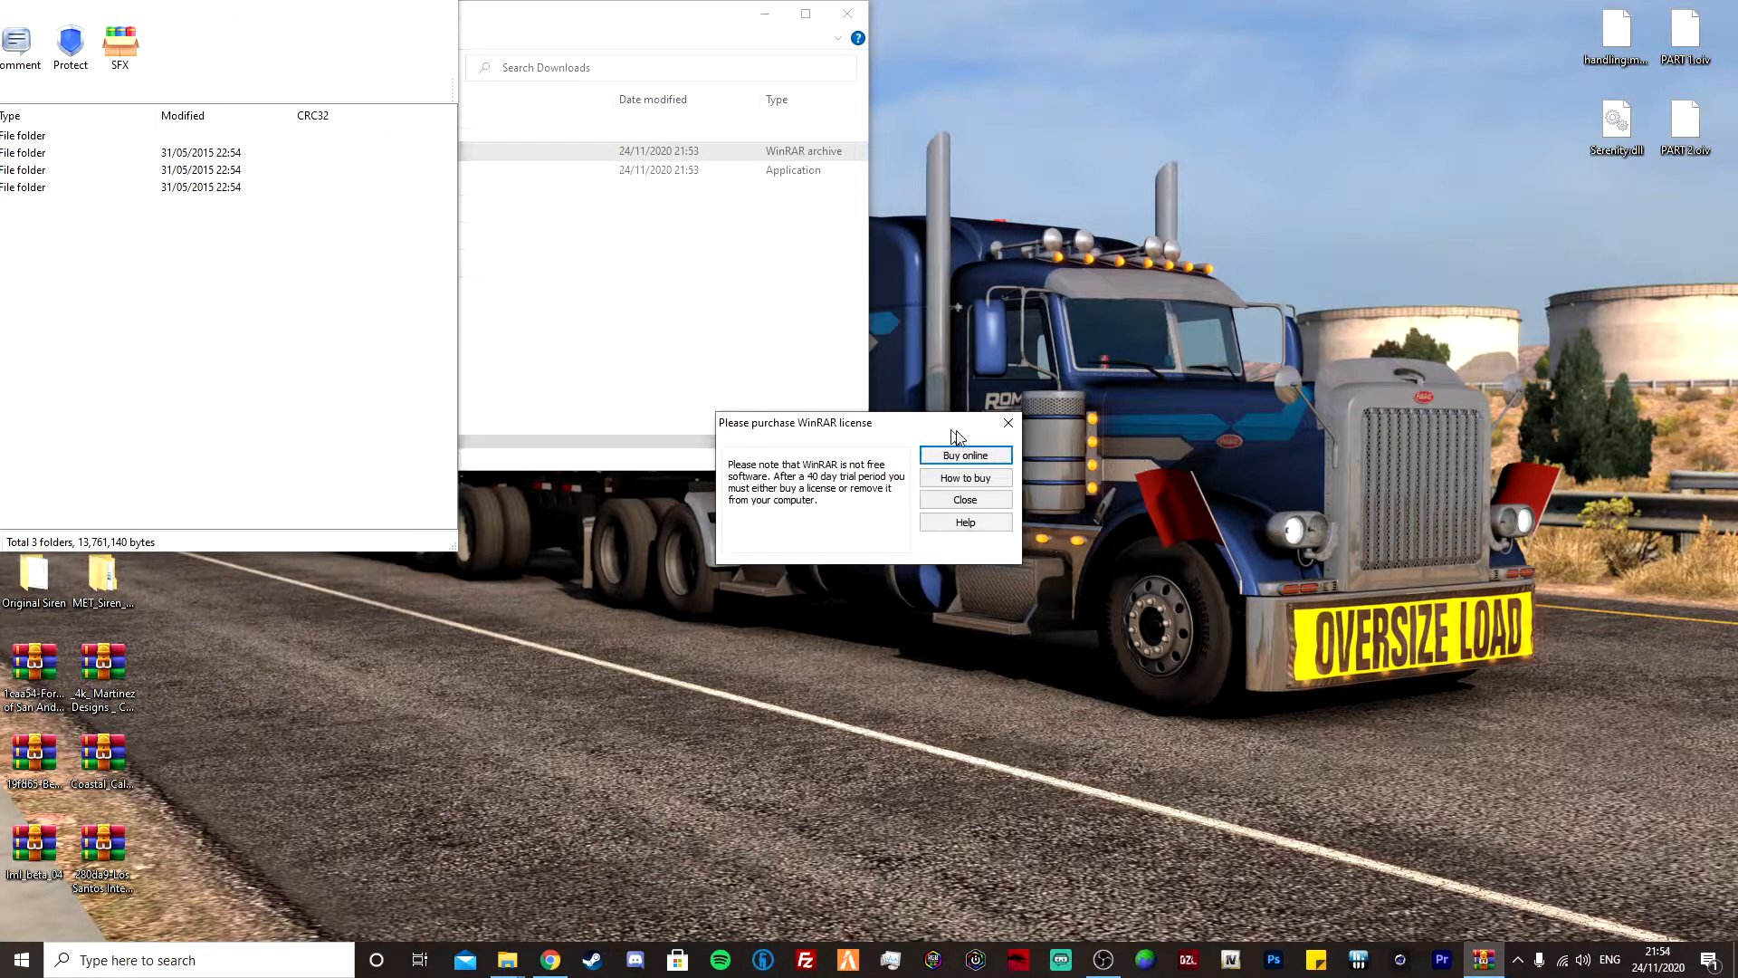
{"action": "left_click", "coordinate": [1008, 431]}
{"action": "left_click_drag", "start_coordinate": [480, 52], "coordinate": [3, 5]}
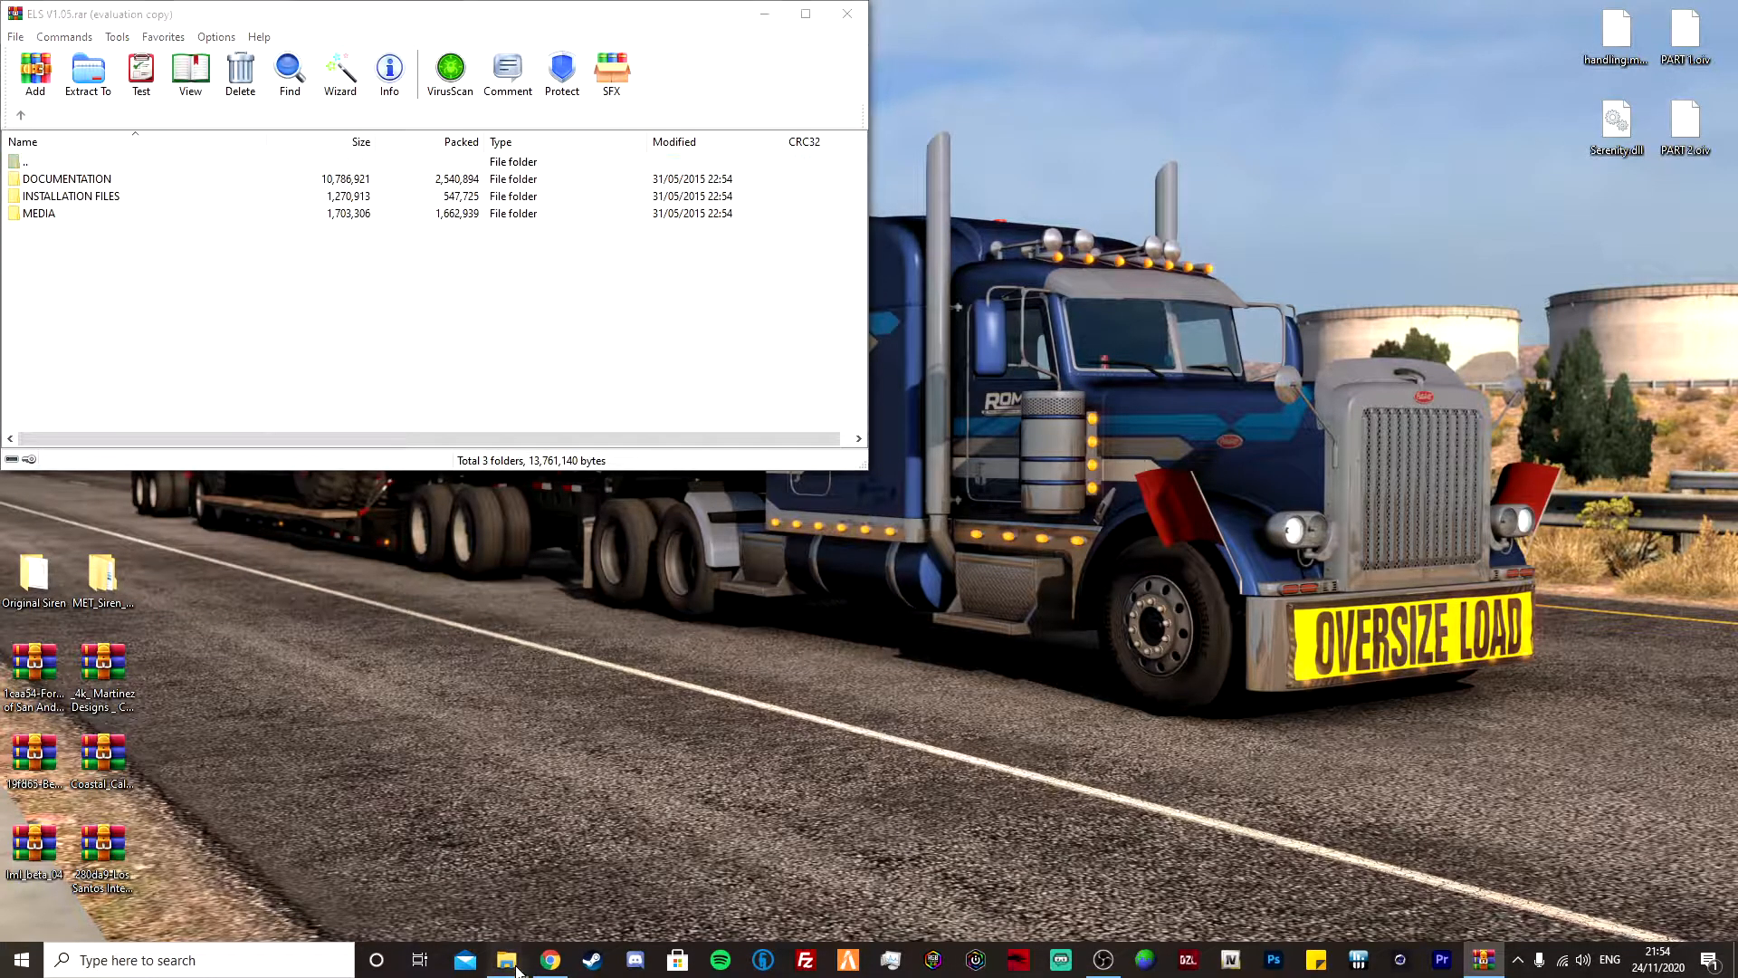
{"action": "mouse_move", "coordinate": [507, 958]}
{"action": "left_click", "coordinate": [498, 894]}
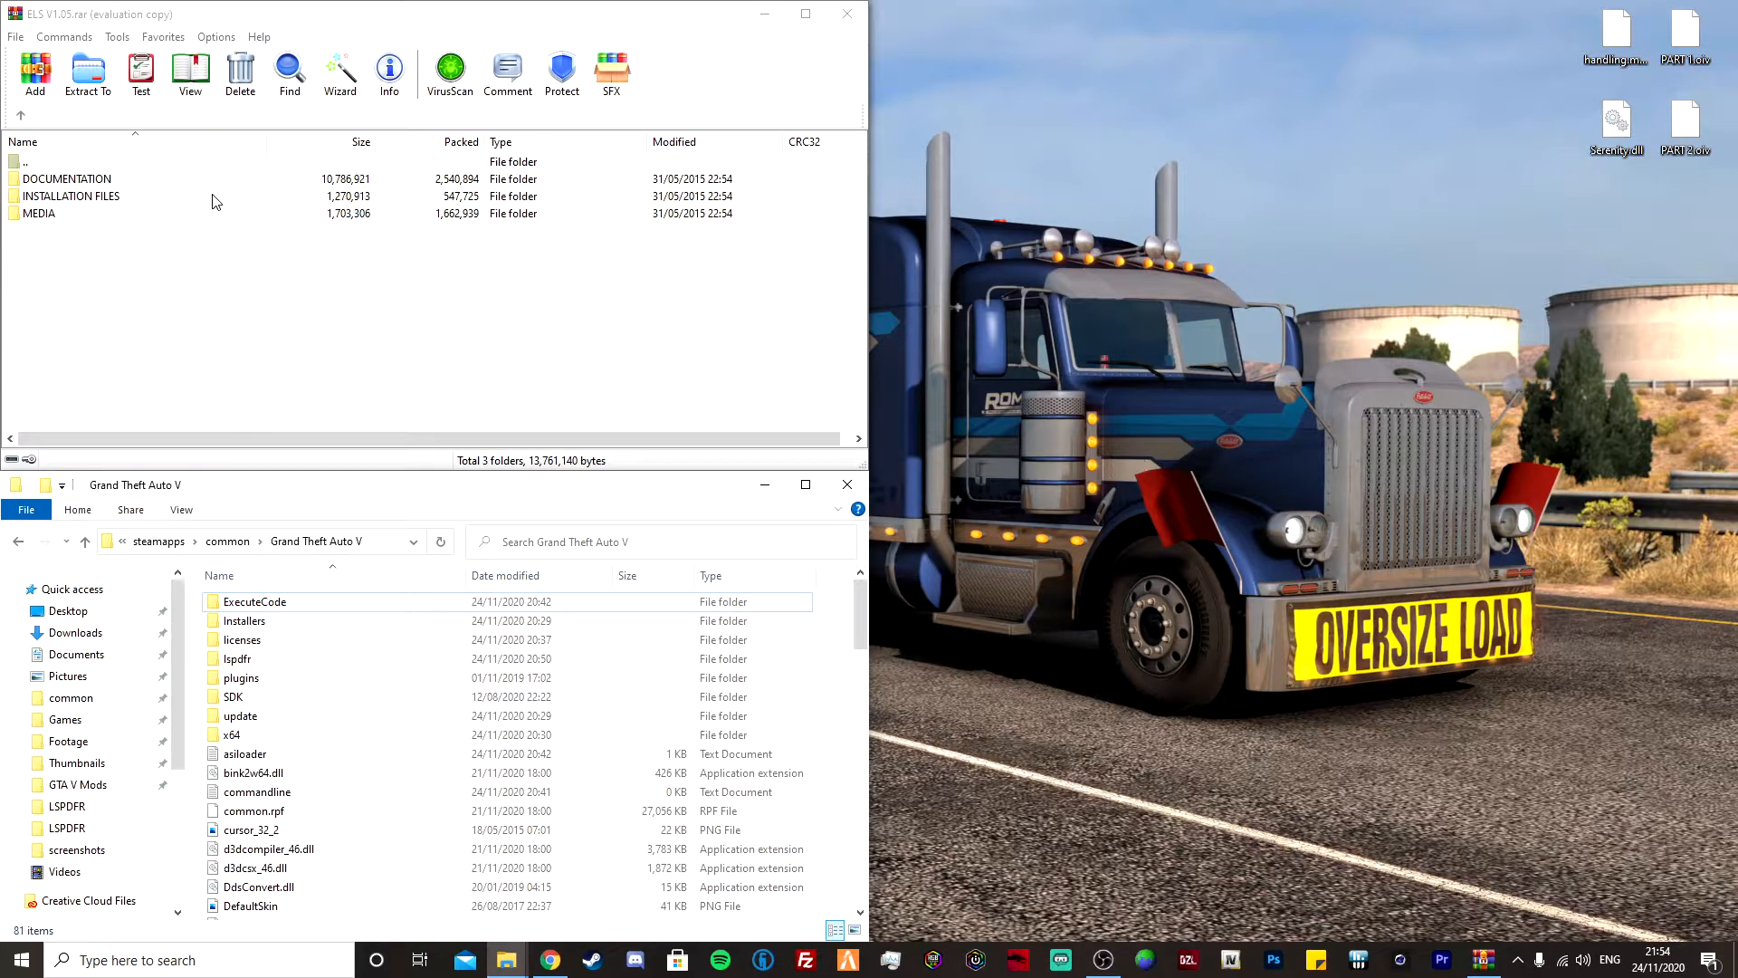
- Copy the ELS folder, AdvancedHookV.dll, ELS.asi and ELS.ini from the archive's INSTALLATION FILES into the Grand Theft Auto V game folder
{"action": "double_click", "coordinate": [64, 197]}
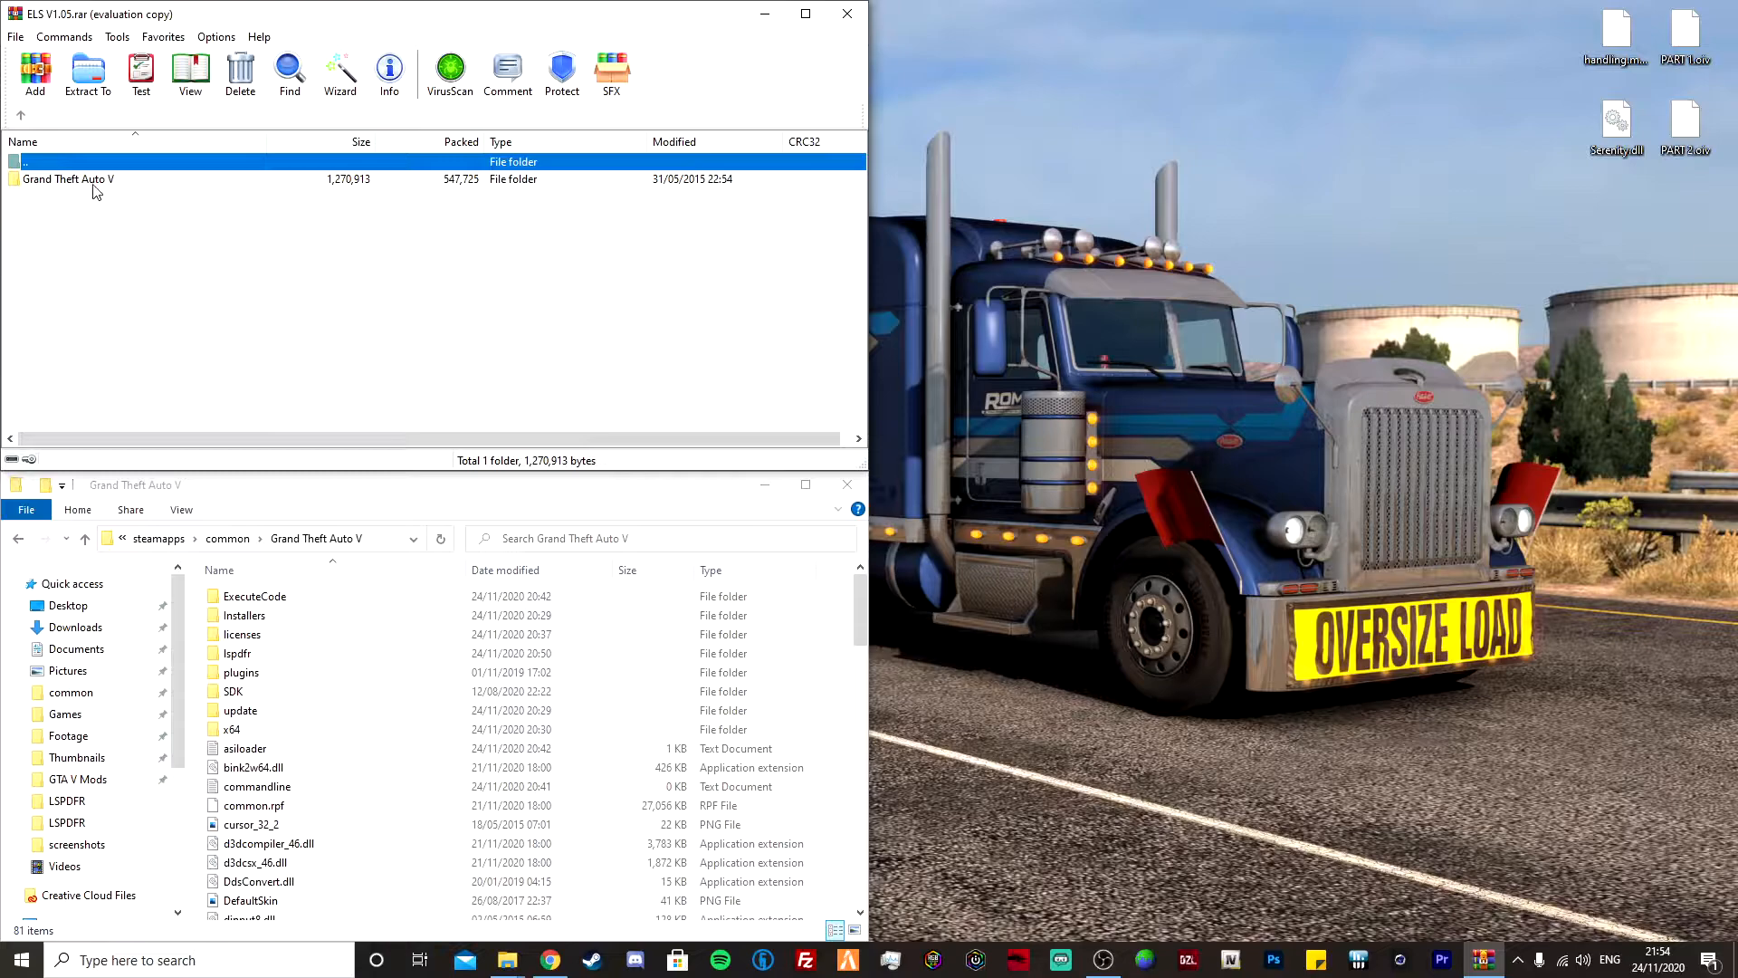
{"action": "double_click", "coordinate": [63, 181]}
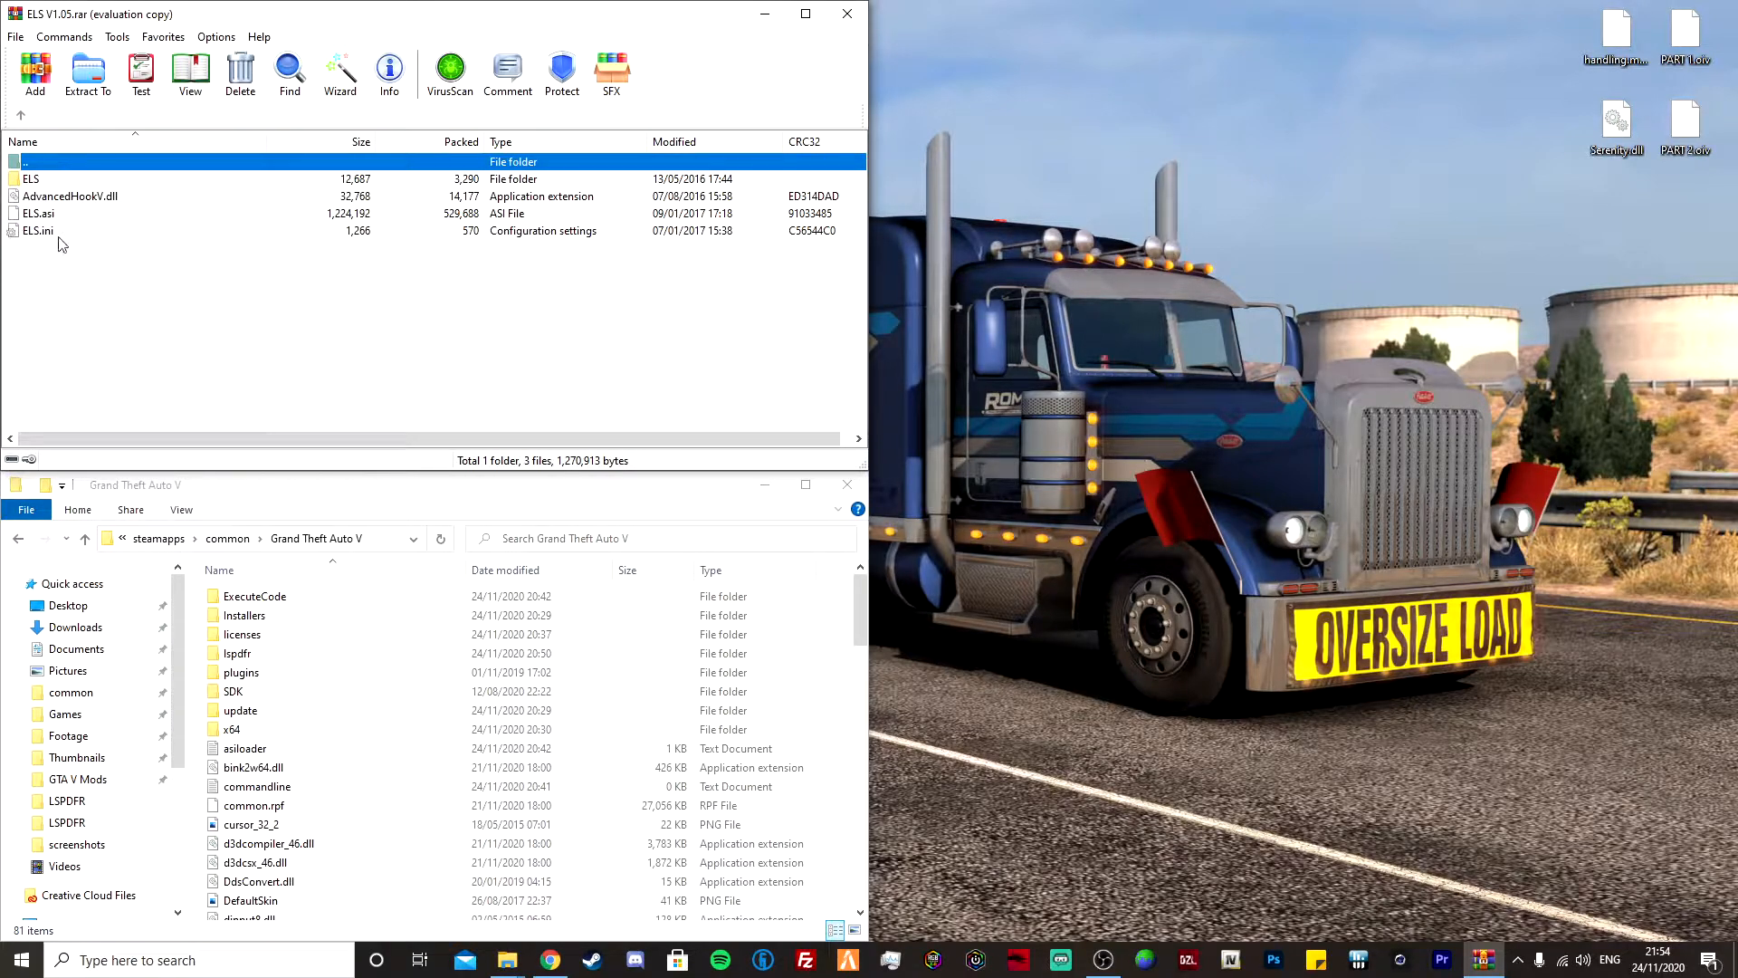
{"action": "left_click_drag", "start_coordinate": [75, 270], "coordinate": [195, 638]}
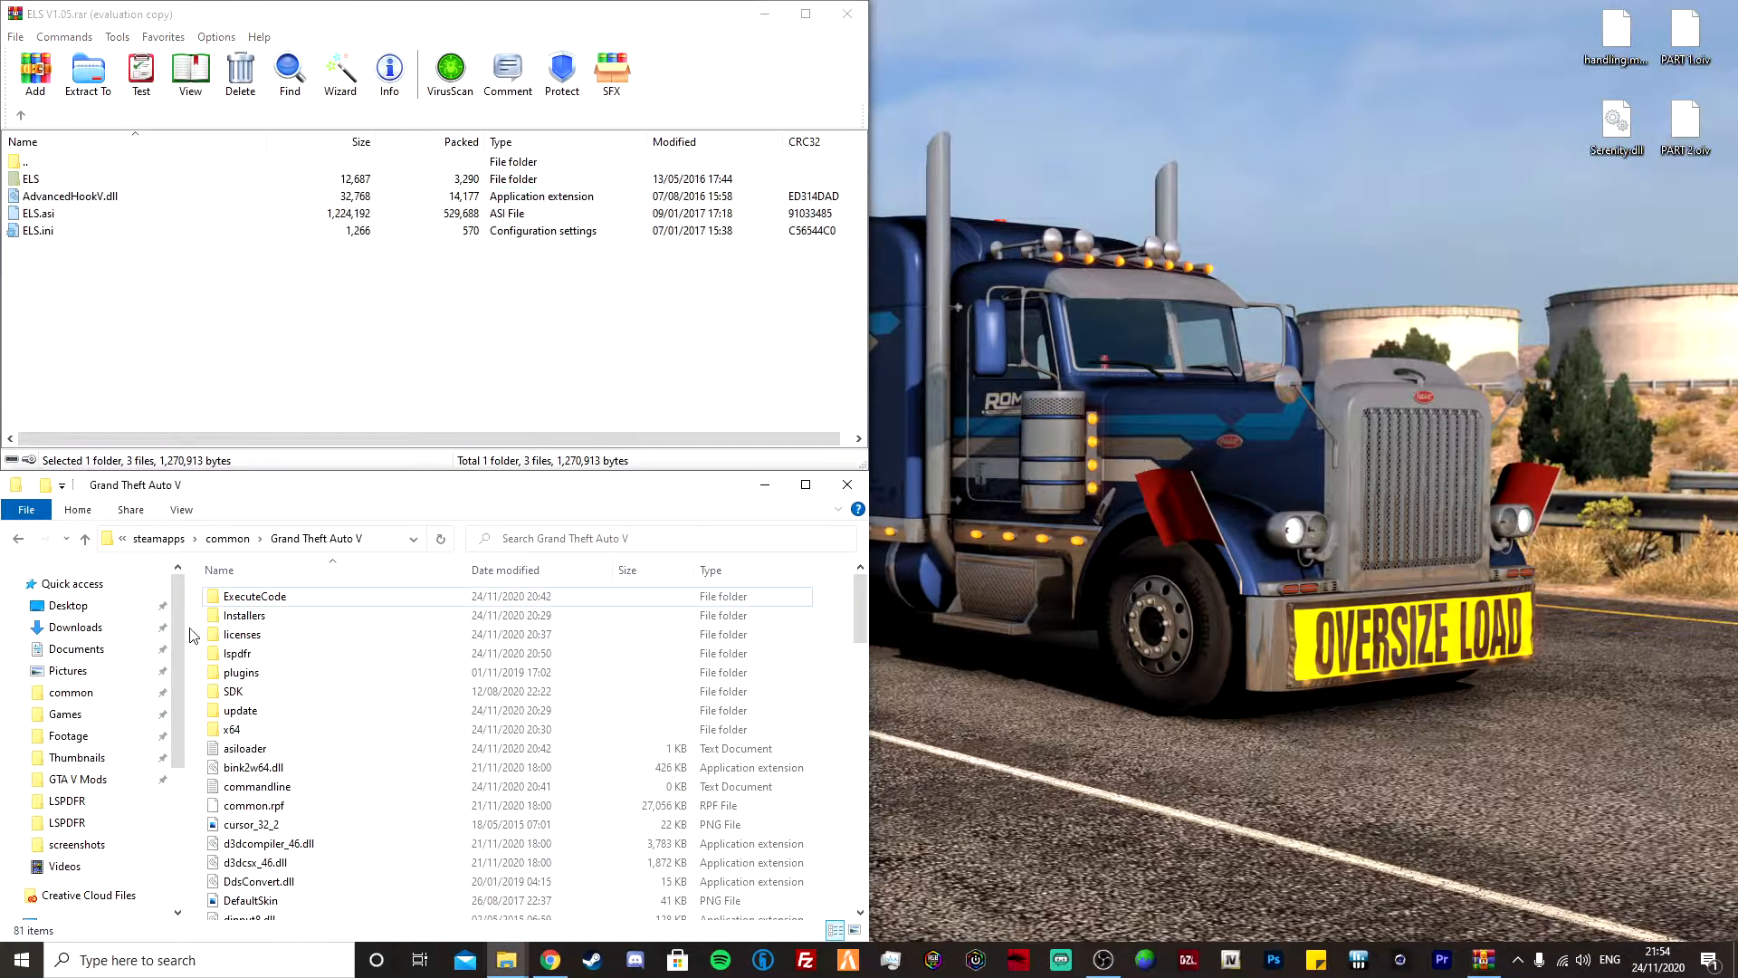
{"action": "scroll", "coordinate": [307, 635], "scroll_direction": "down", "scroll_amount": 7}
{"action": "scroll", "coordinate": [307, 636], "scroll_direction": "up", "scroll_amount": 7}
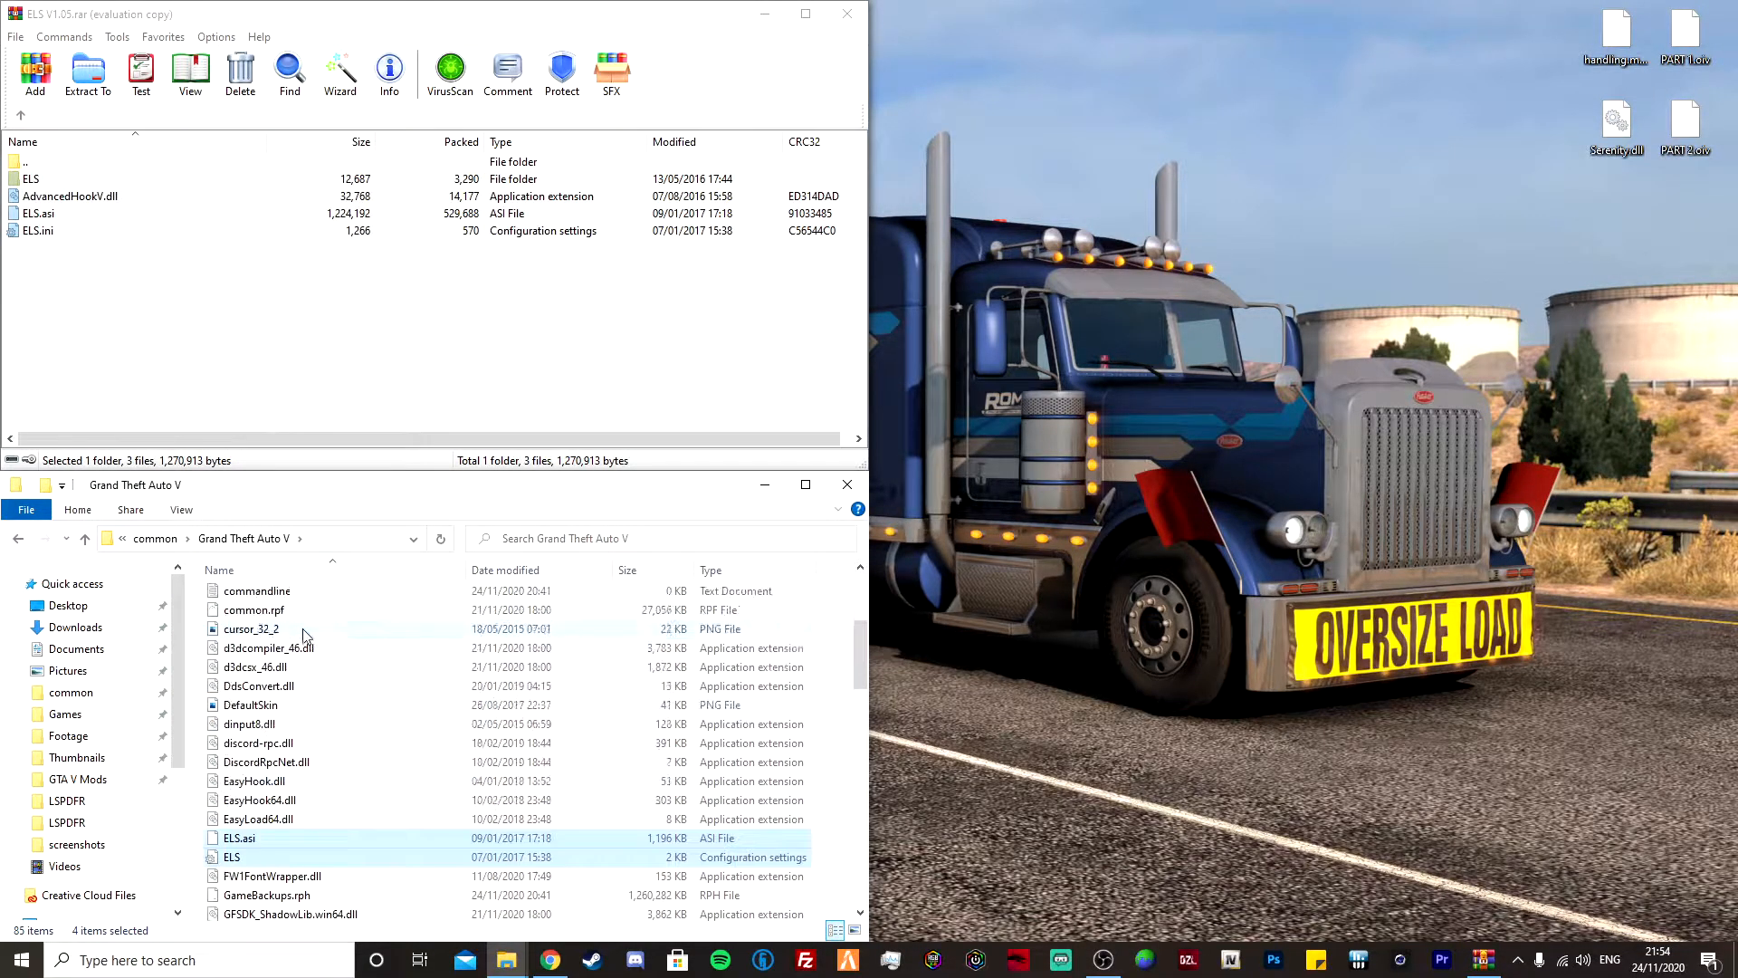
{"action": "left_click", "coordinate": [195, 612]}
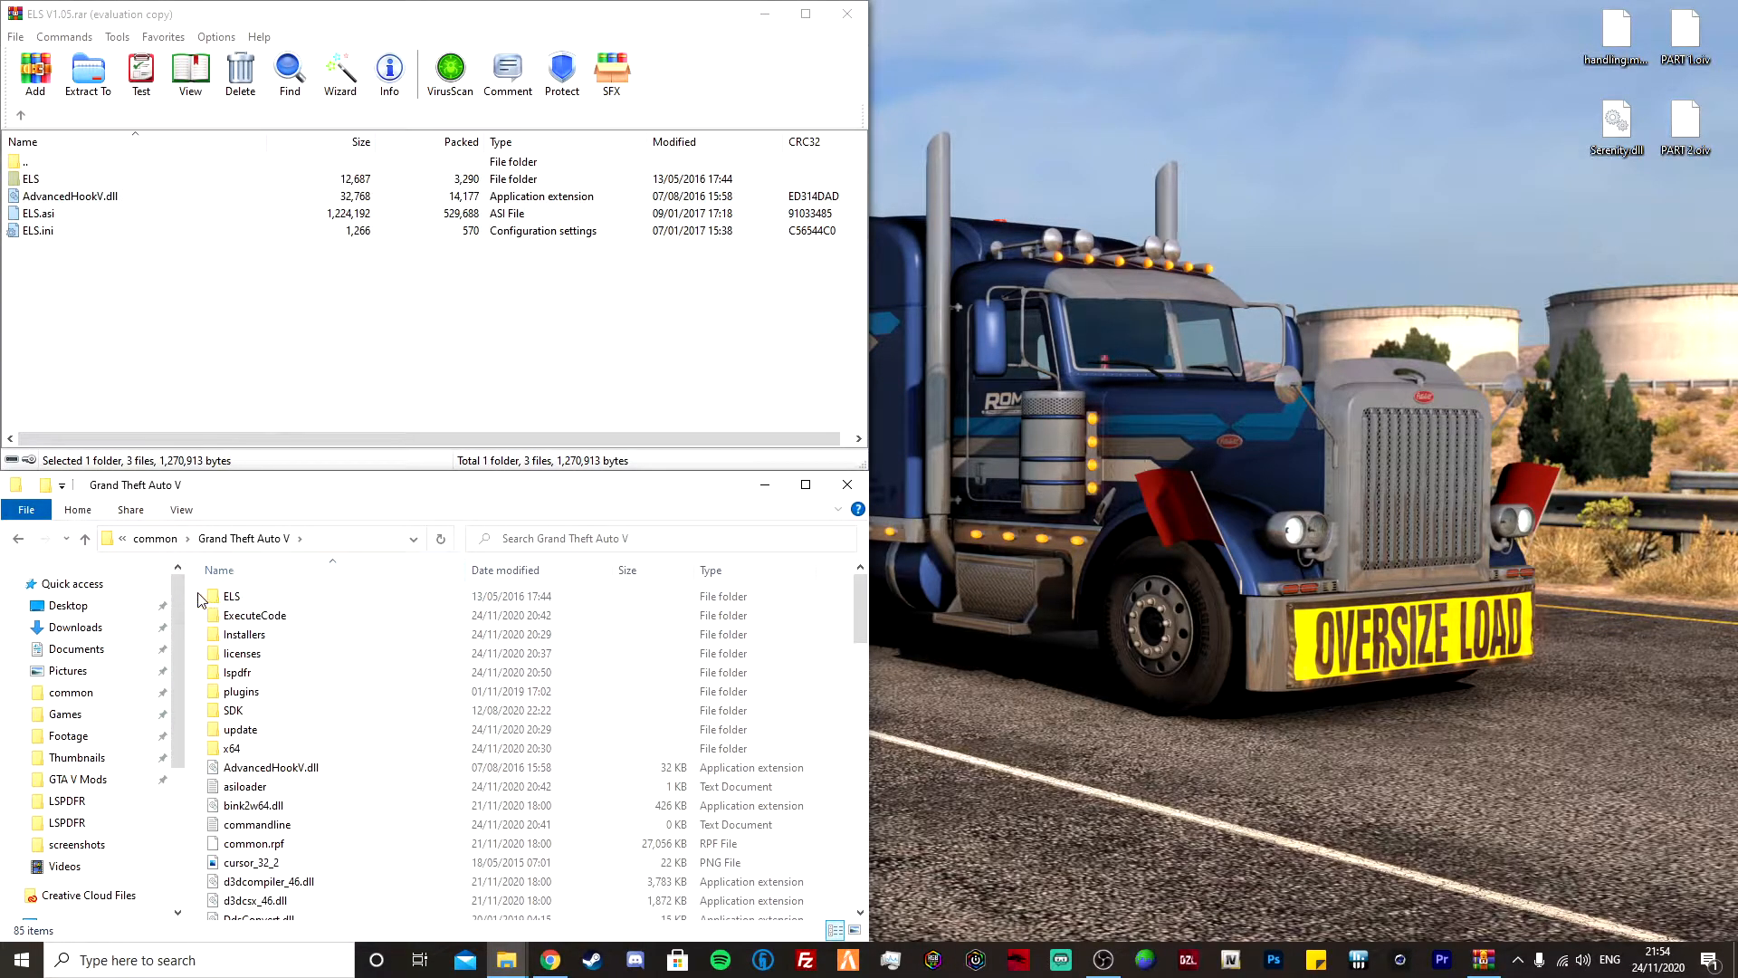
- Inspect the contents of the pack_default folder inside the ELS folder and return to the Grand Theft Auto V folder
{"action": "mouse_move", "coordinate": [277, 599]}
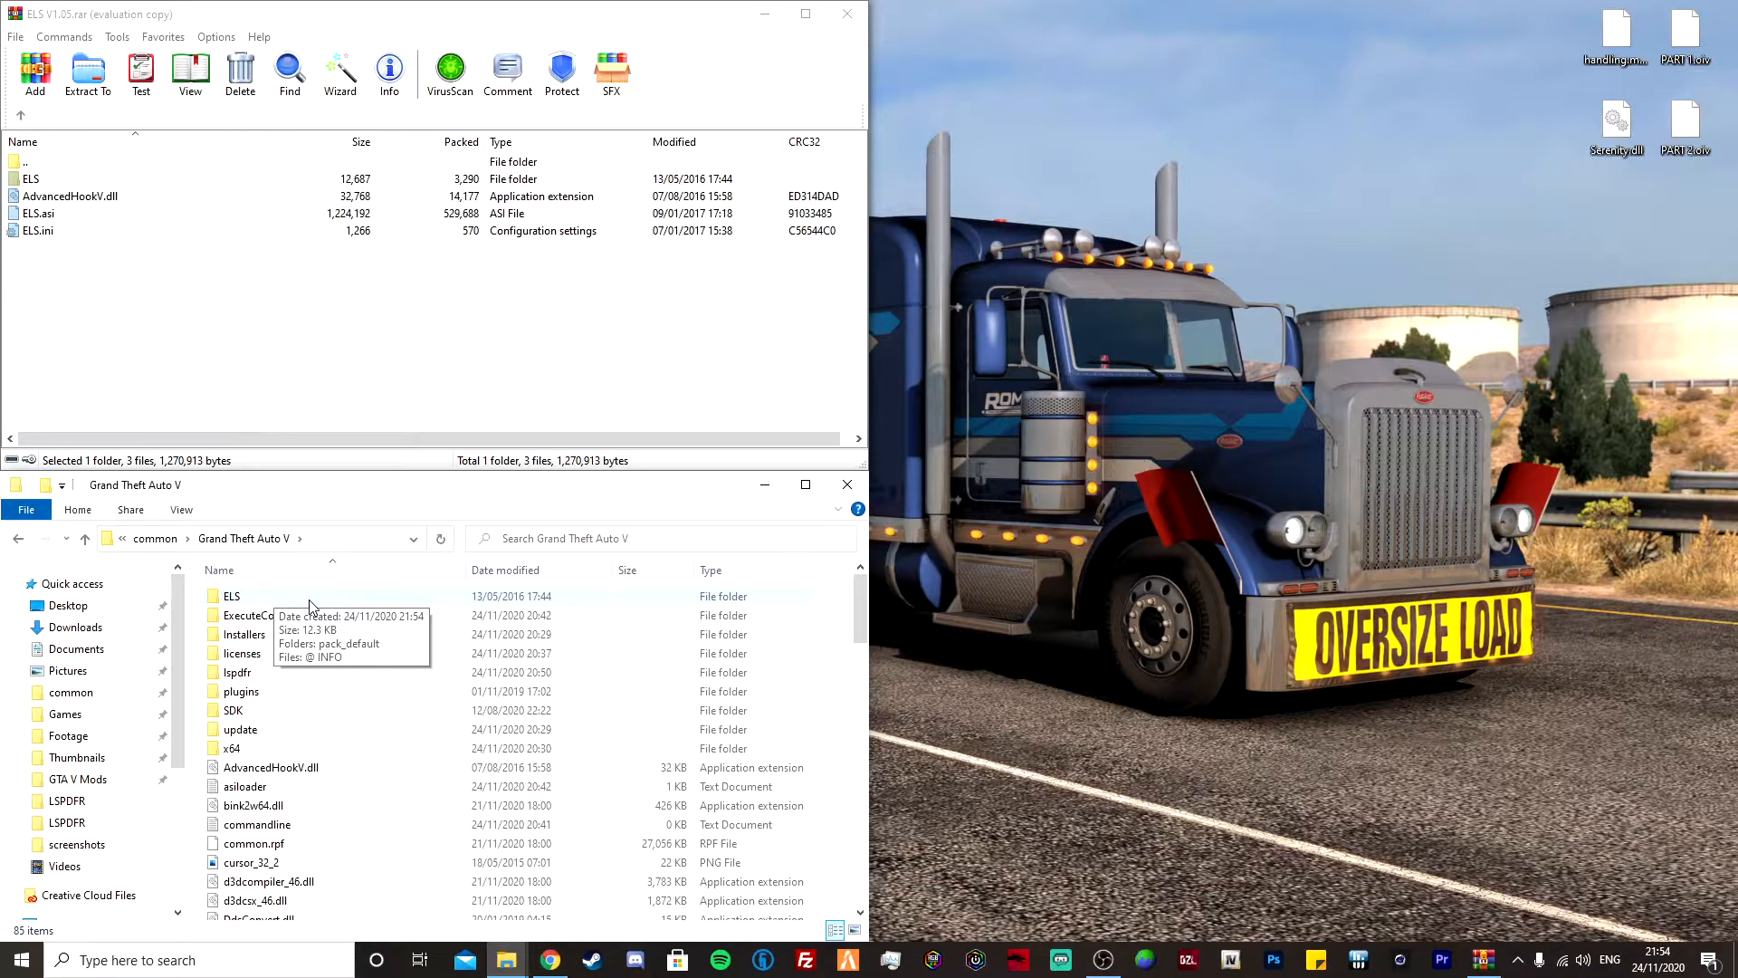
{"action": "double_click", "coordinate": [310, 605]}
{"action": "double_click", "coordinate": [274, 598]}
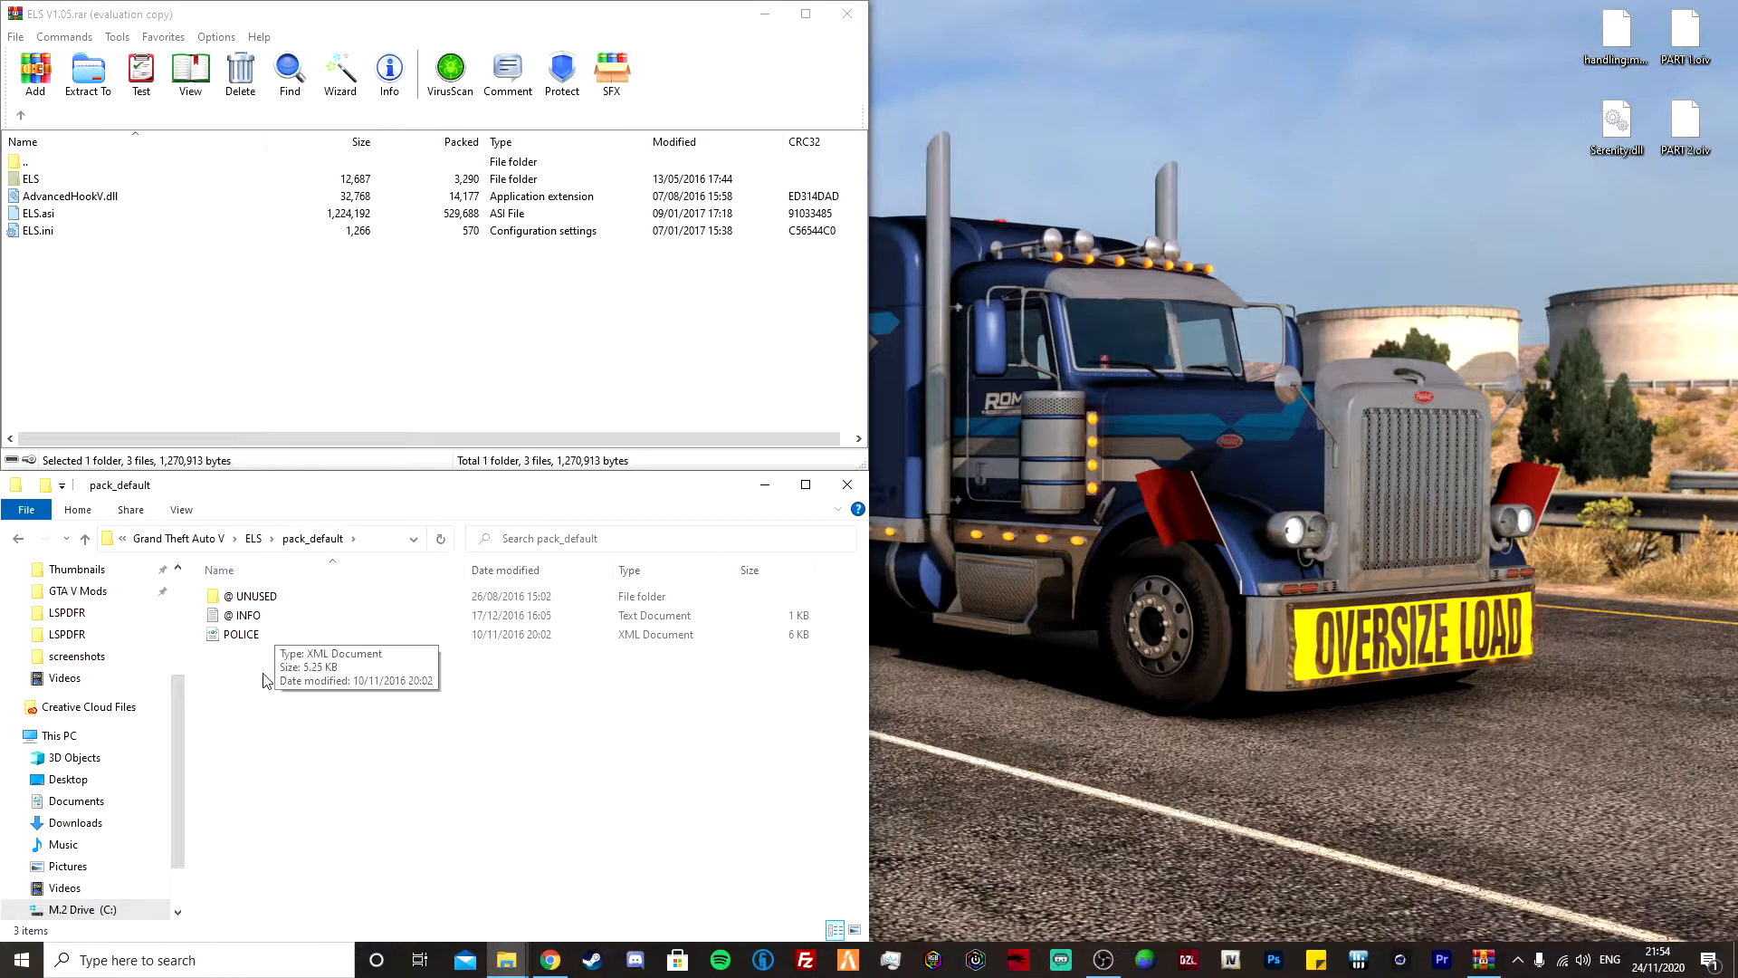
{"action": "left_click", "coordinate": [170, 540]}
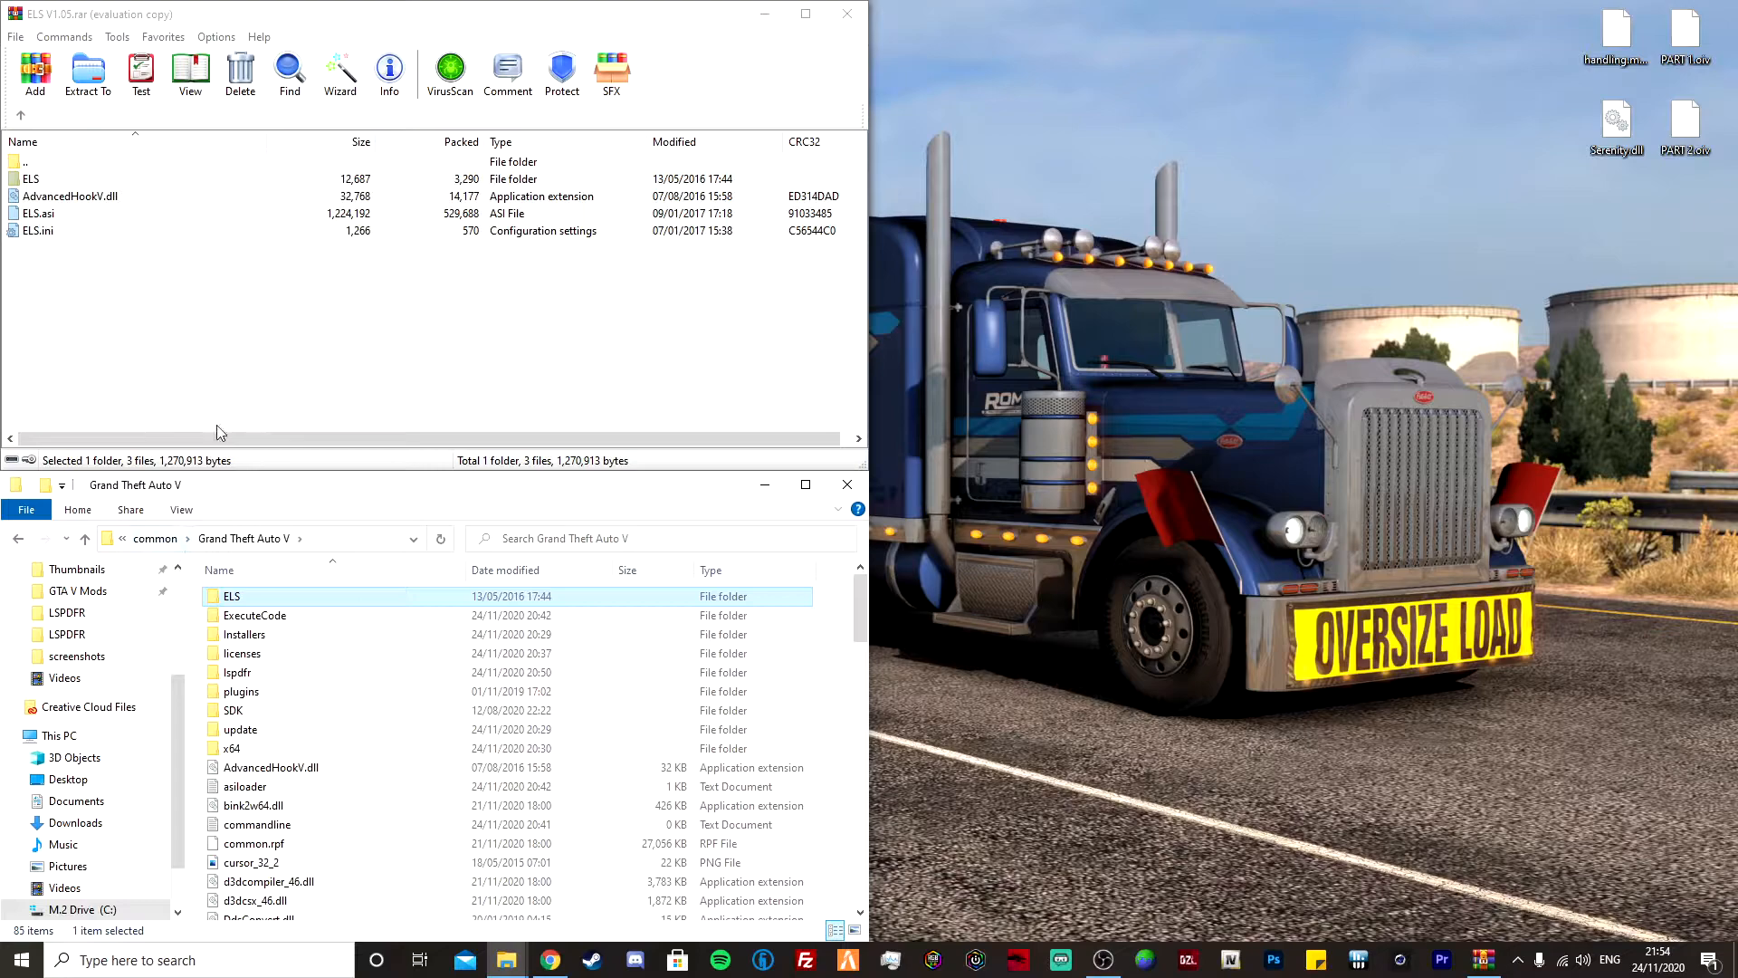
- Leave the ELS V1.05 archive and close WinRAR
{"action": "left_click", "coordinate": [23, 119]}
{"action": "left_click", "coordinate": [24, 119]}
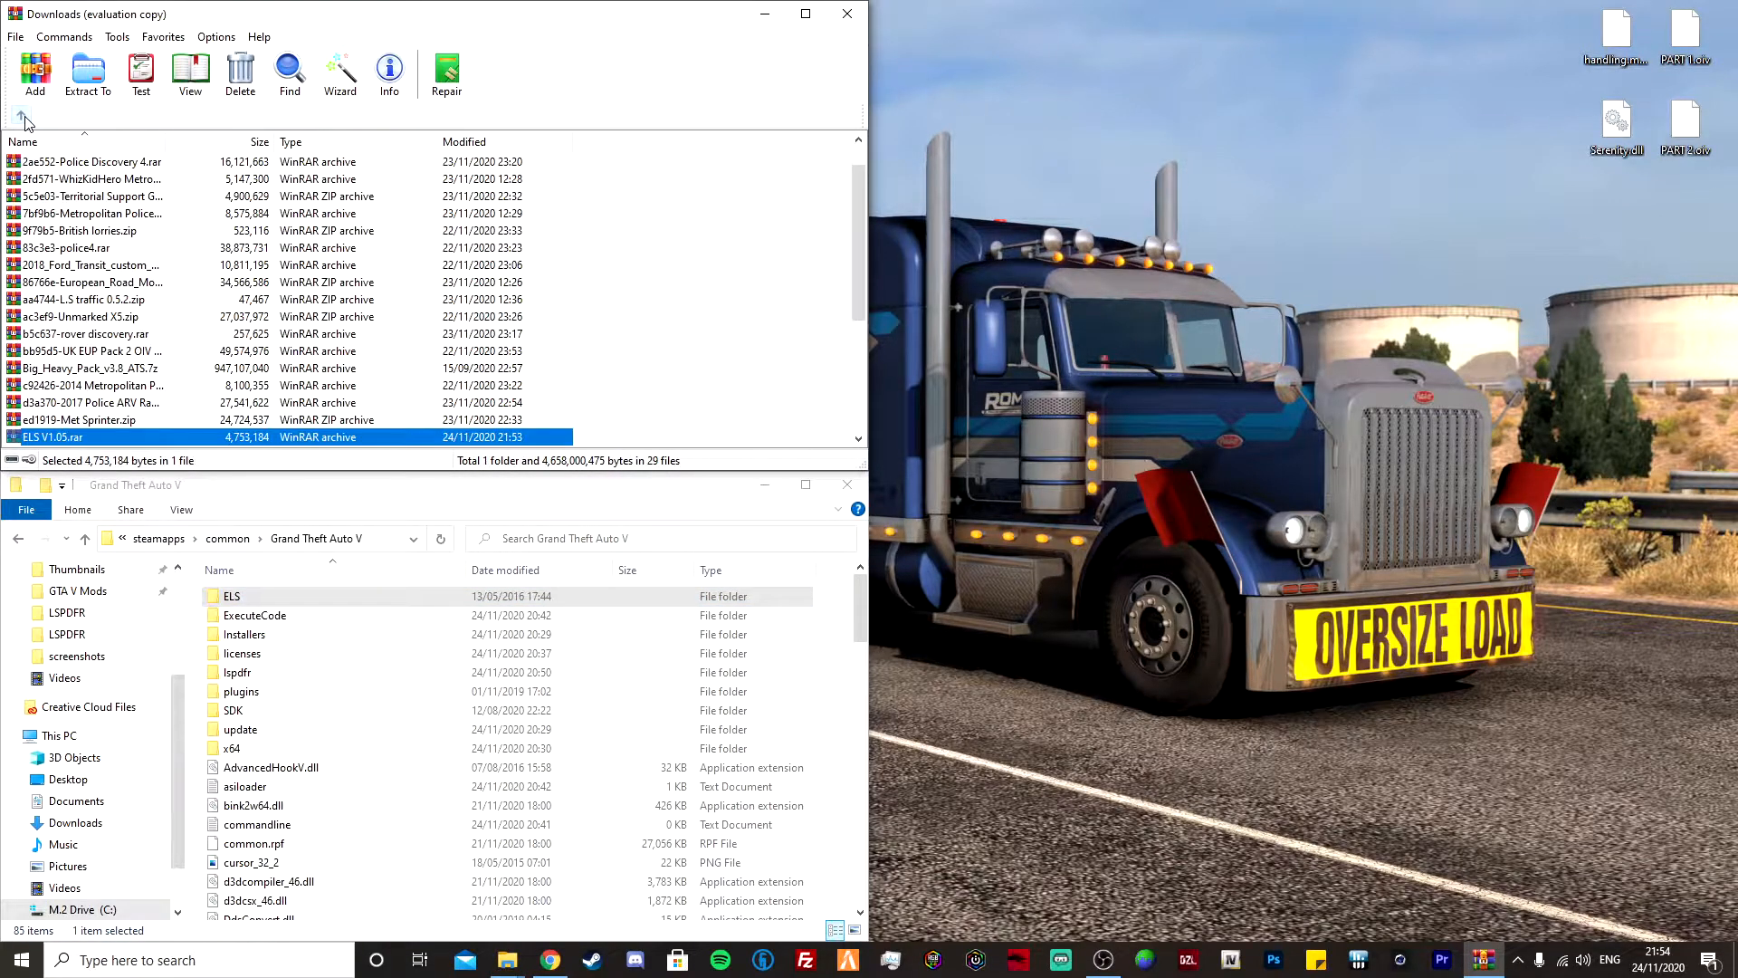
{"action": "left_click", "coordinate": [847, 14]}
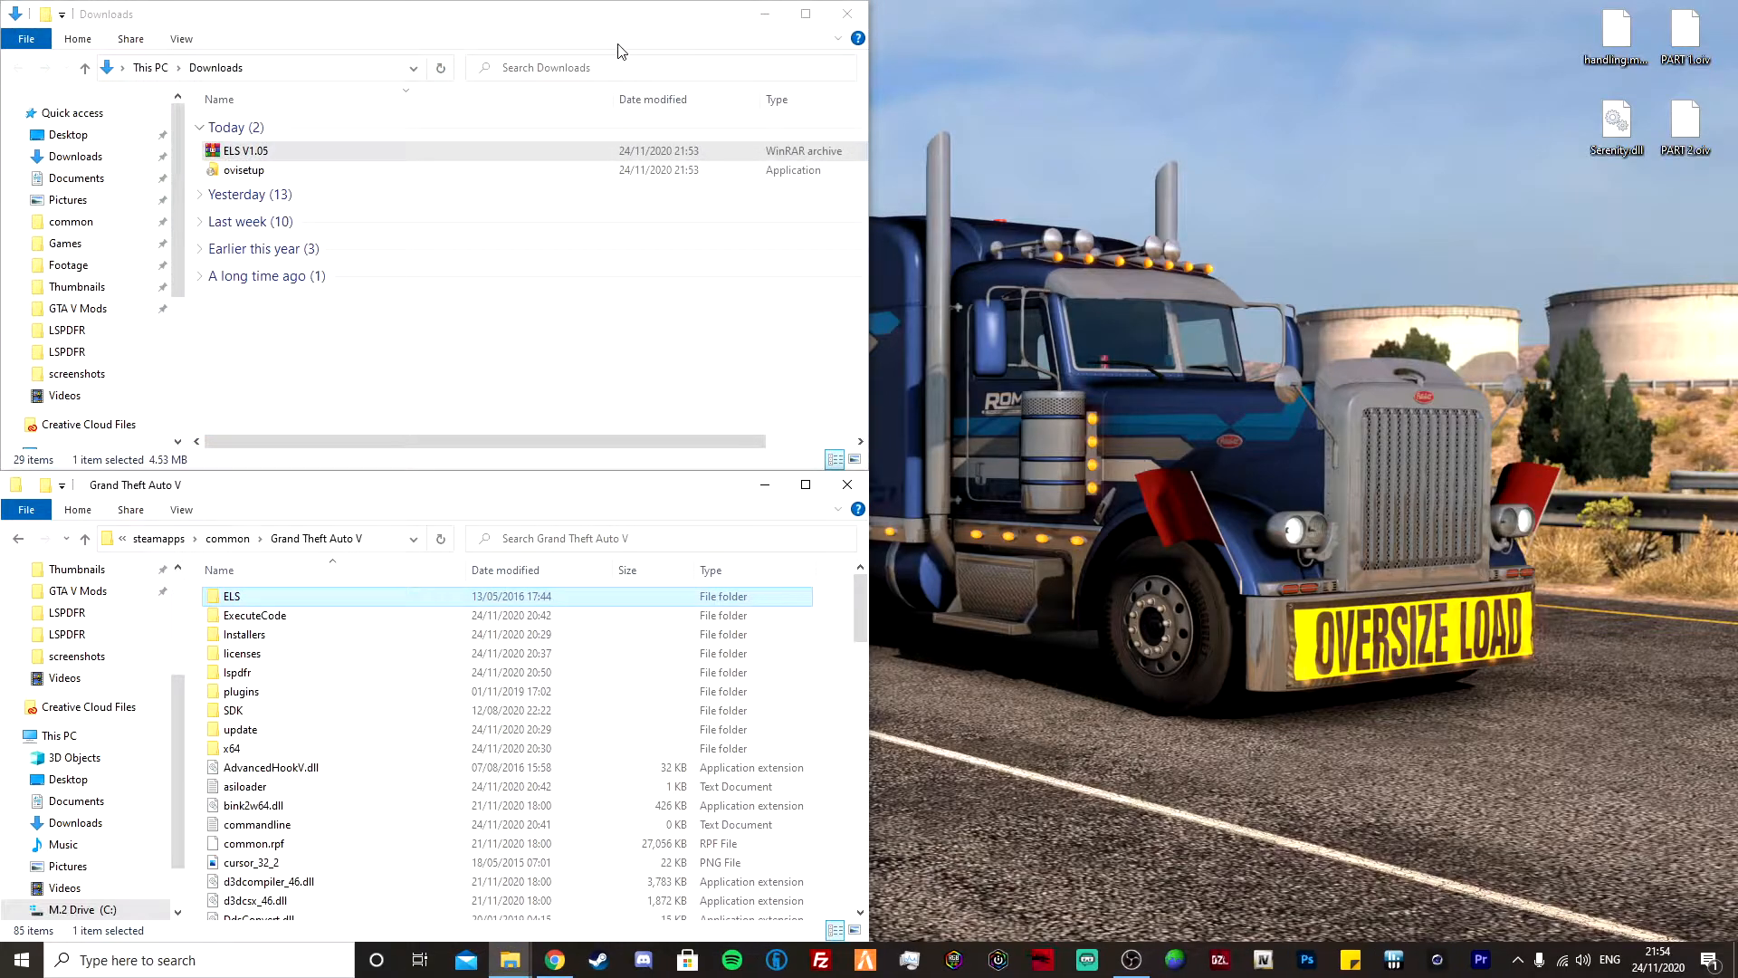
- Run ovisetup in English as far as the OpenIV installation options and cancel the installation
{"action": "double_click", "coordinate": [337, 171]}
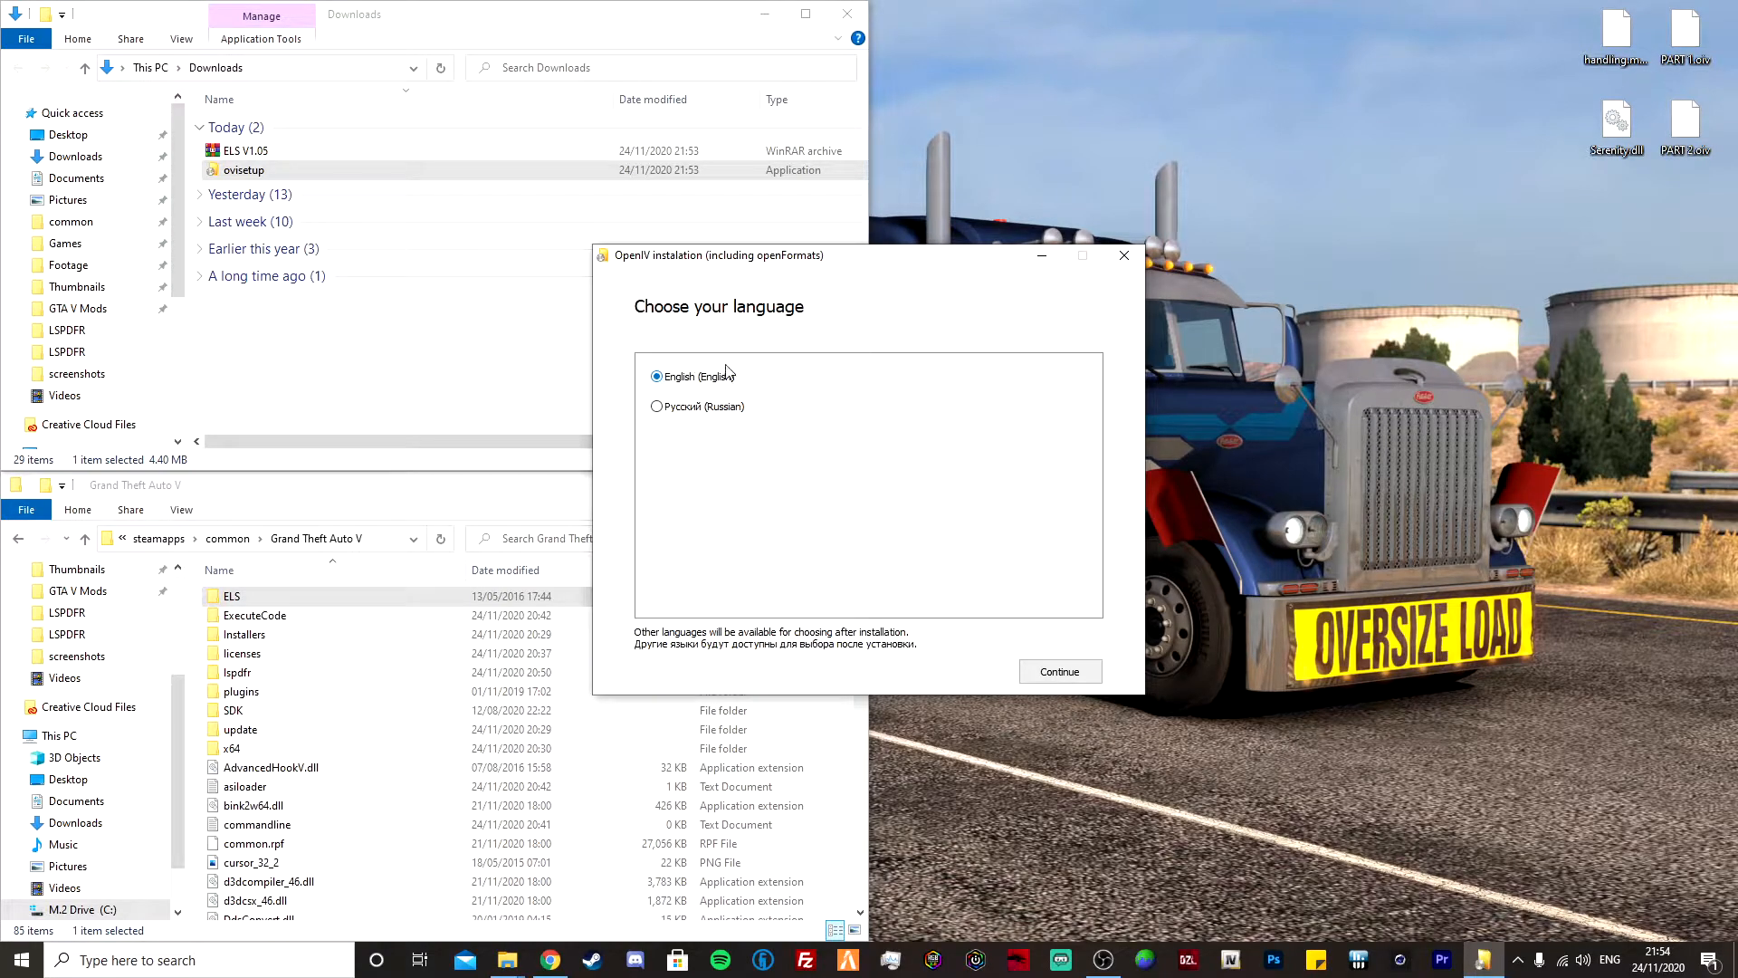
{"action": "left_click", "coordinate": [1074, 677]}
{"action": "left_click", "coordinate": [739, 661]}
{"action": "left_click", "coordinate": [1055, 674]}
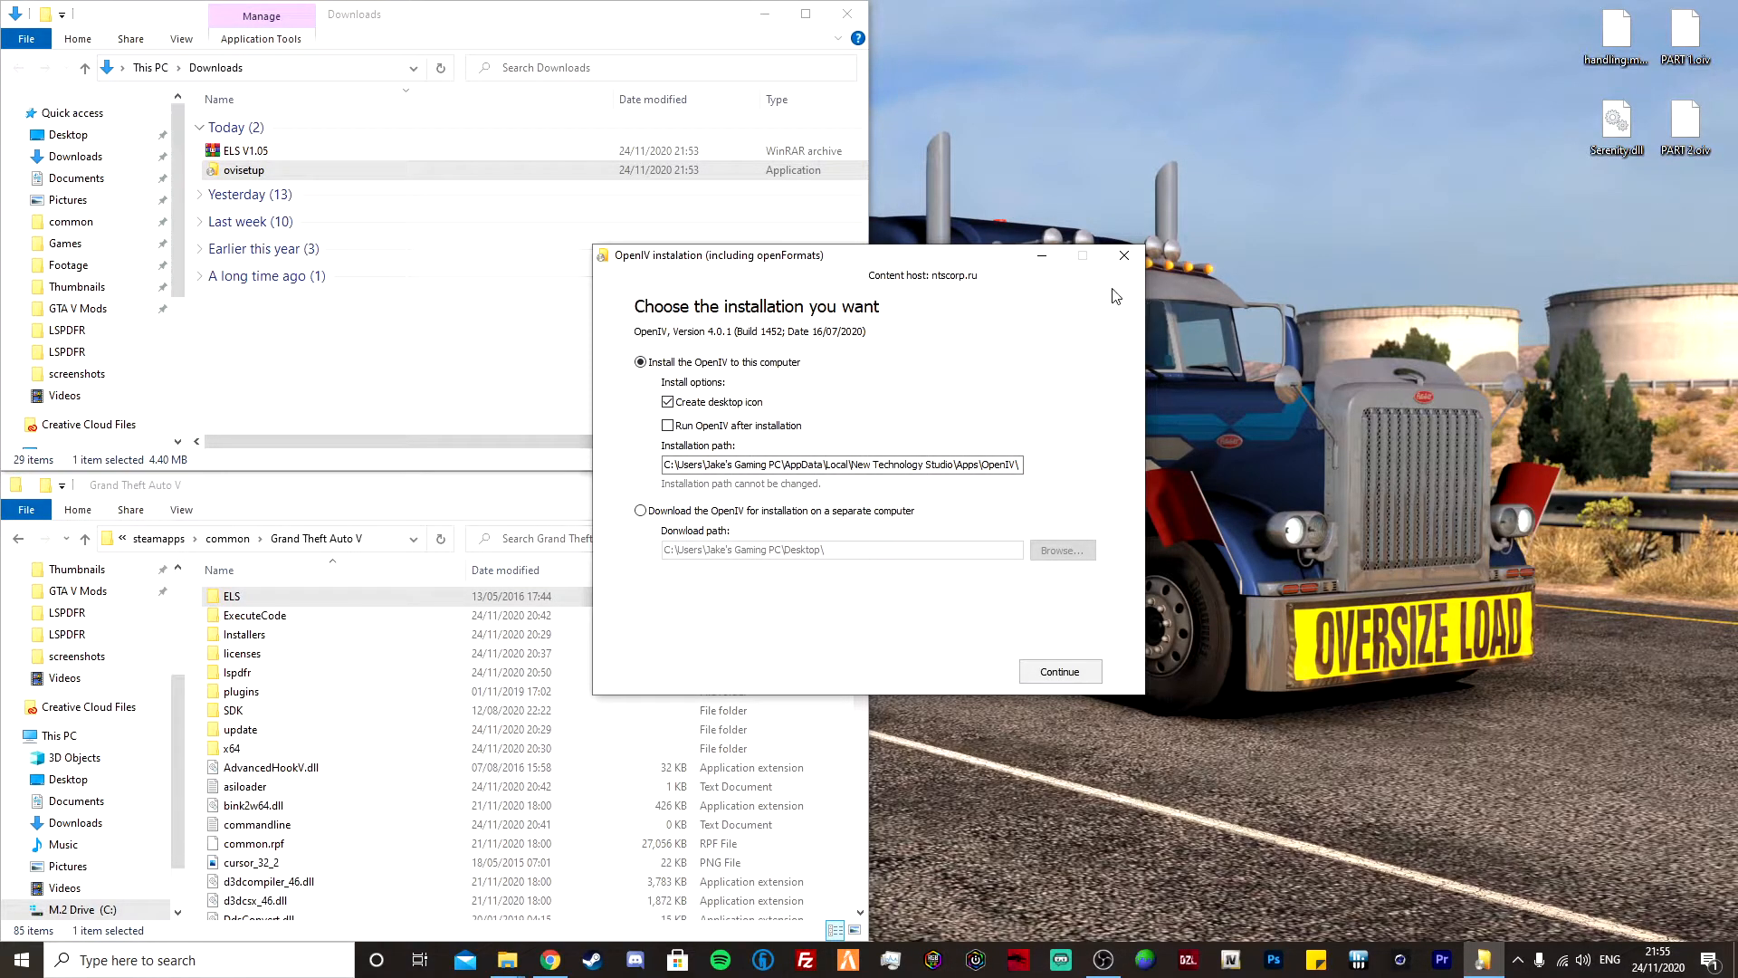
{"action": "left_click", "coordinate": [1125, 257]}
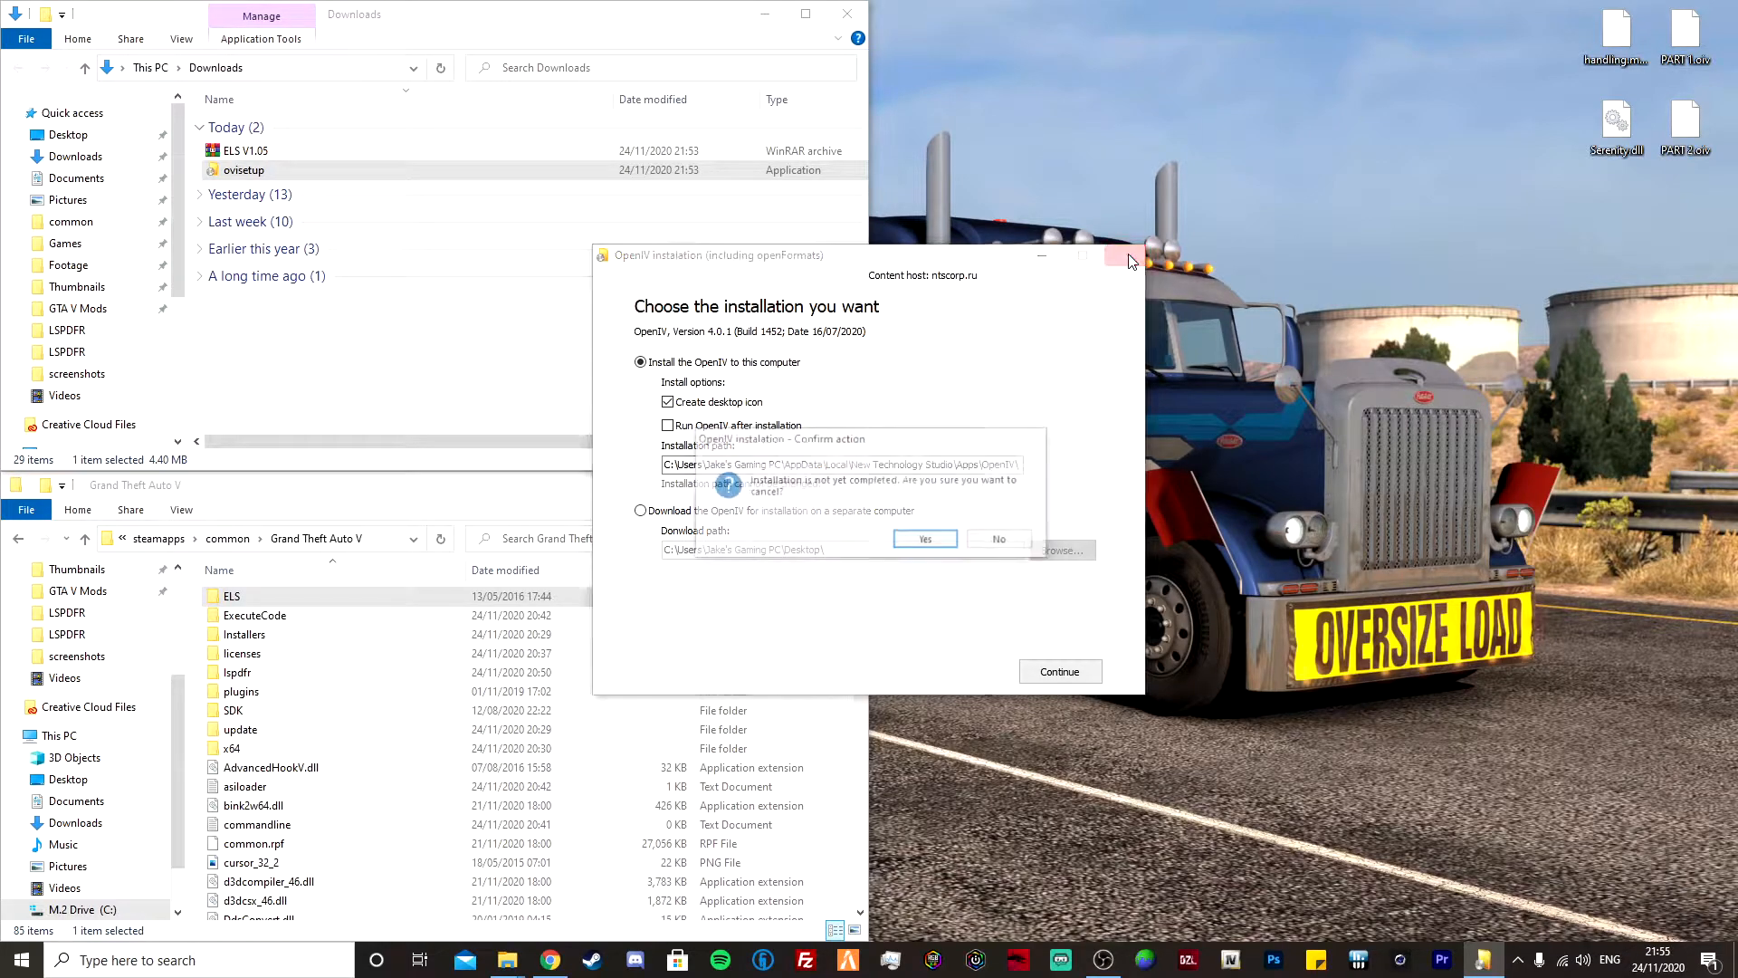
{"action": "left_click", "coordinate": [930, 545]}
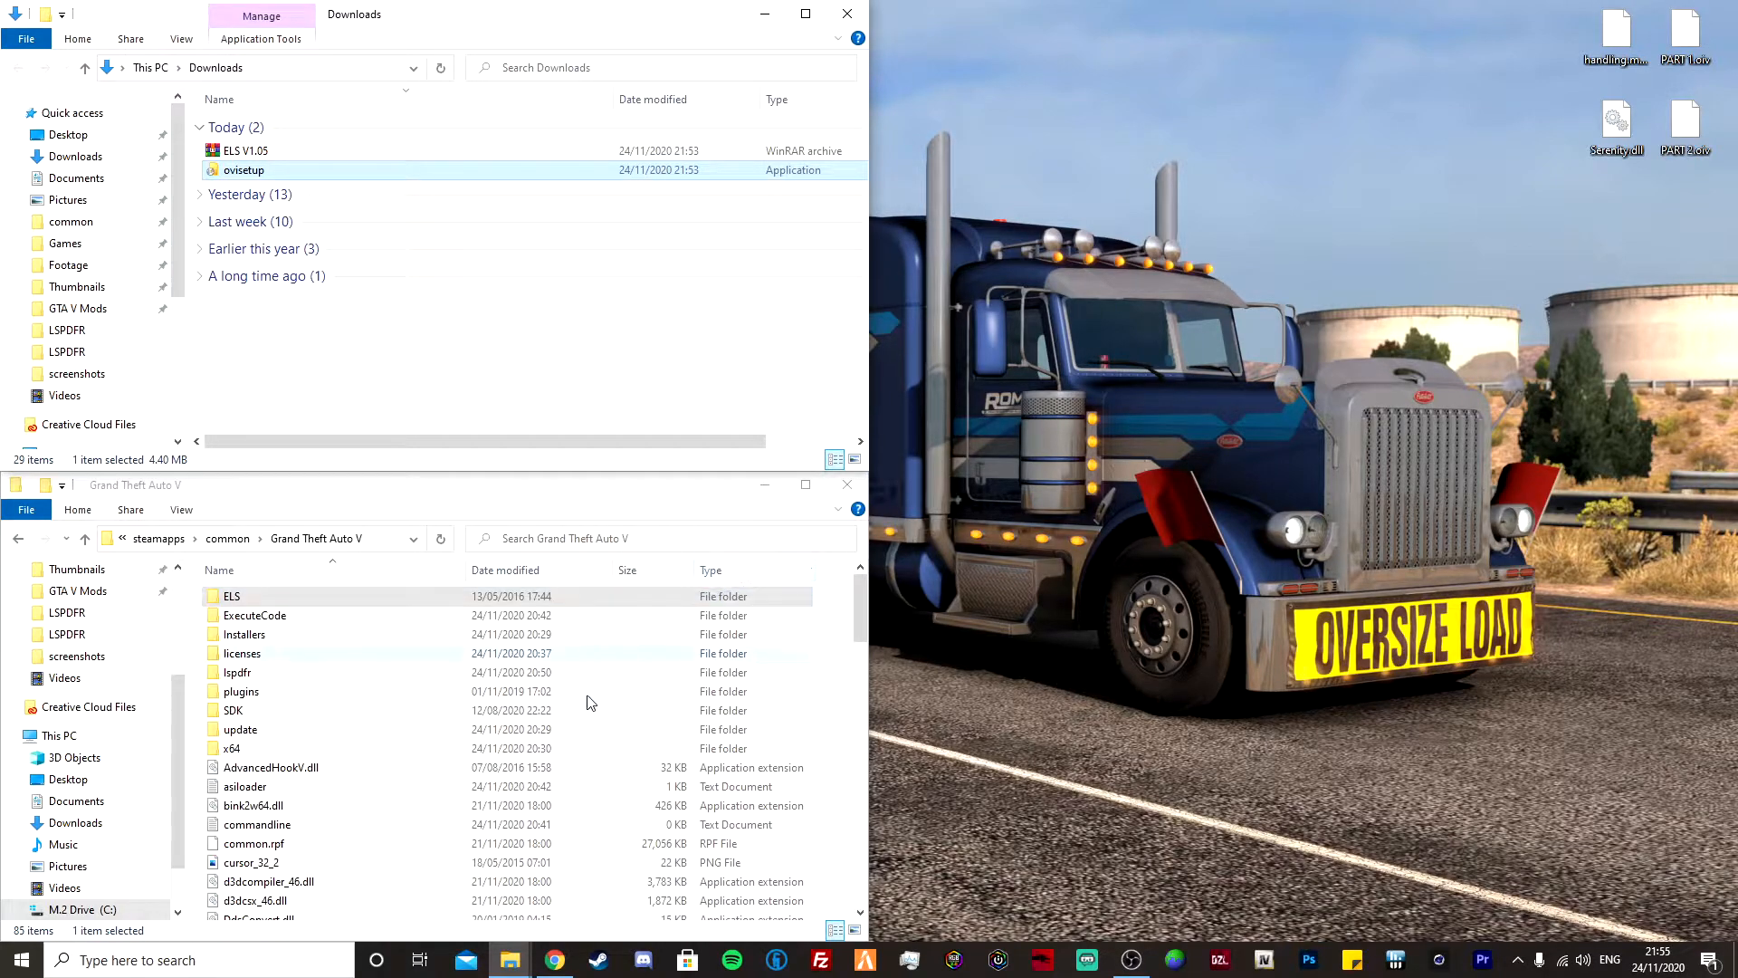
- Switch to Chrome, bring up the [ELS] LSPD Mini Pack 1.2.0 page and open its first preview image
{"action": "left_click", "coordinate": [555, 960]}
{"action": "left_click", "coordinate": [544, 14]}
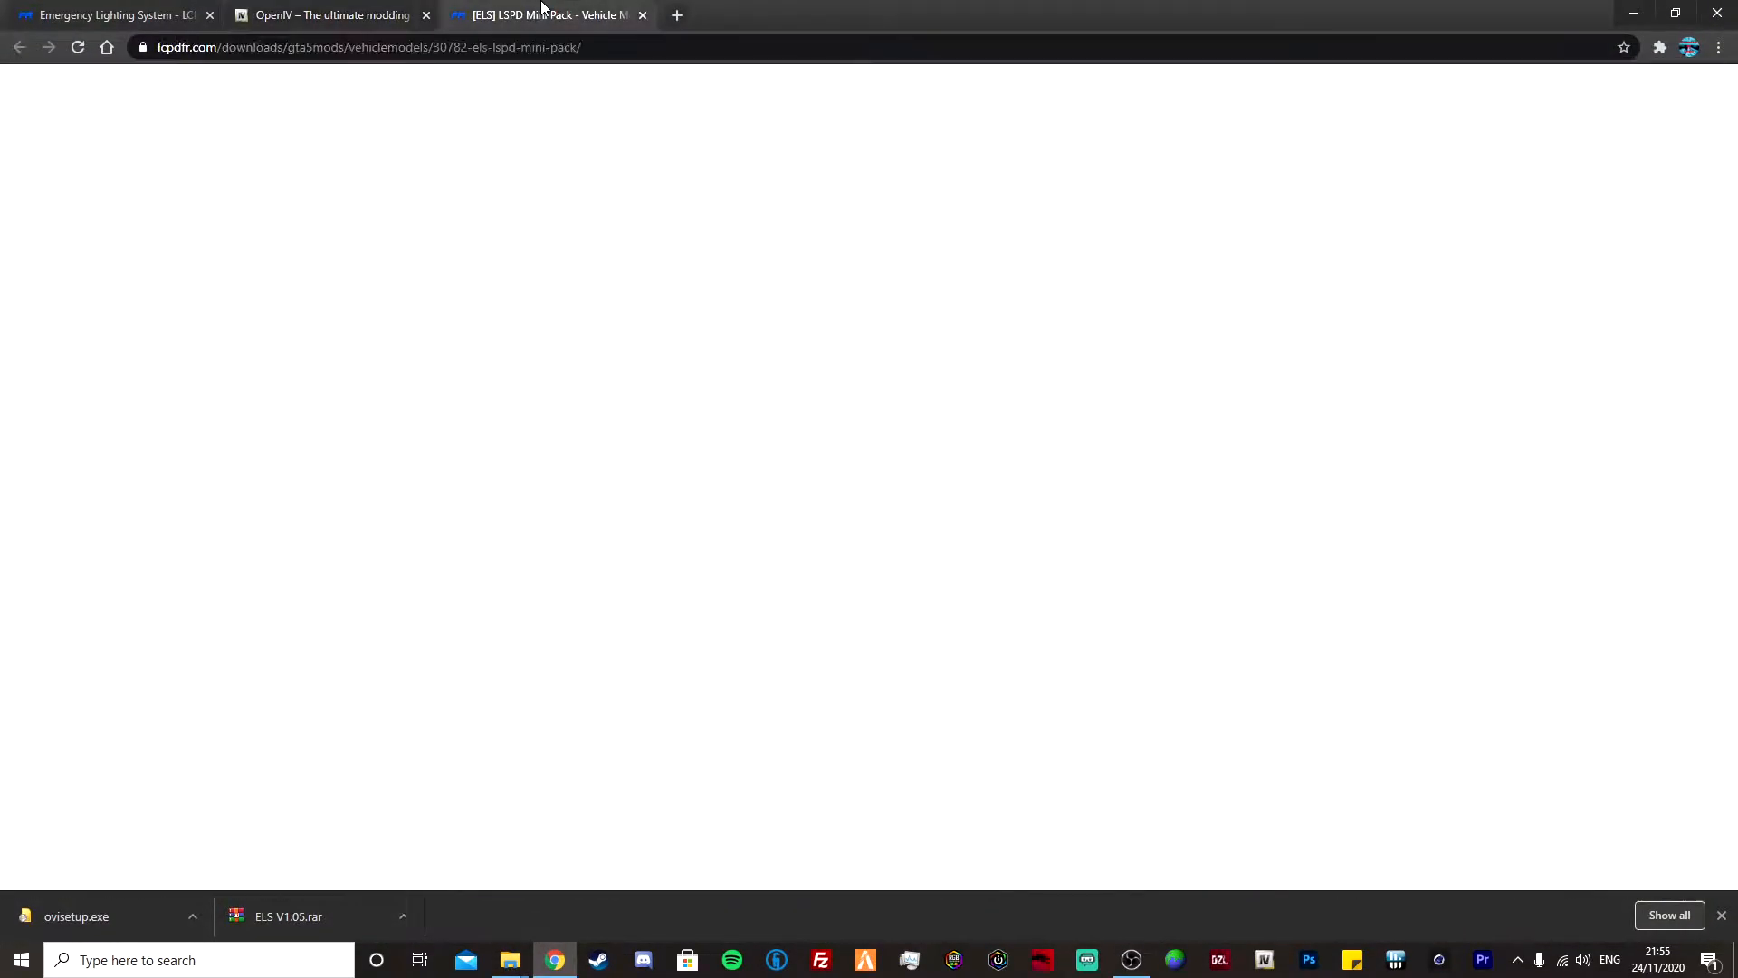
{"action": "key", "text": "ctrl+a"}
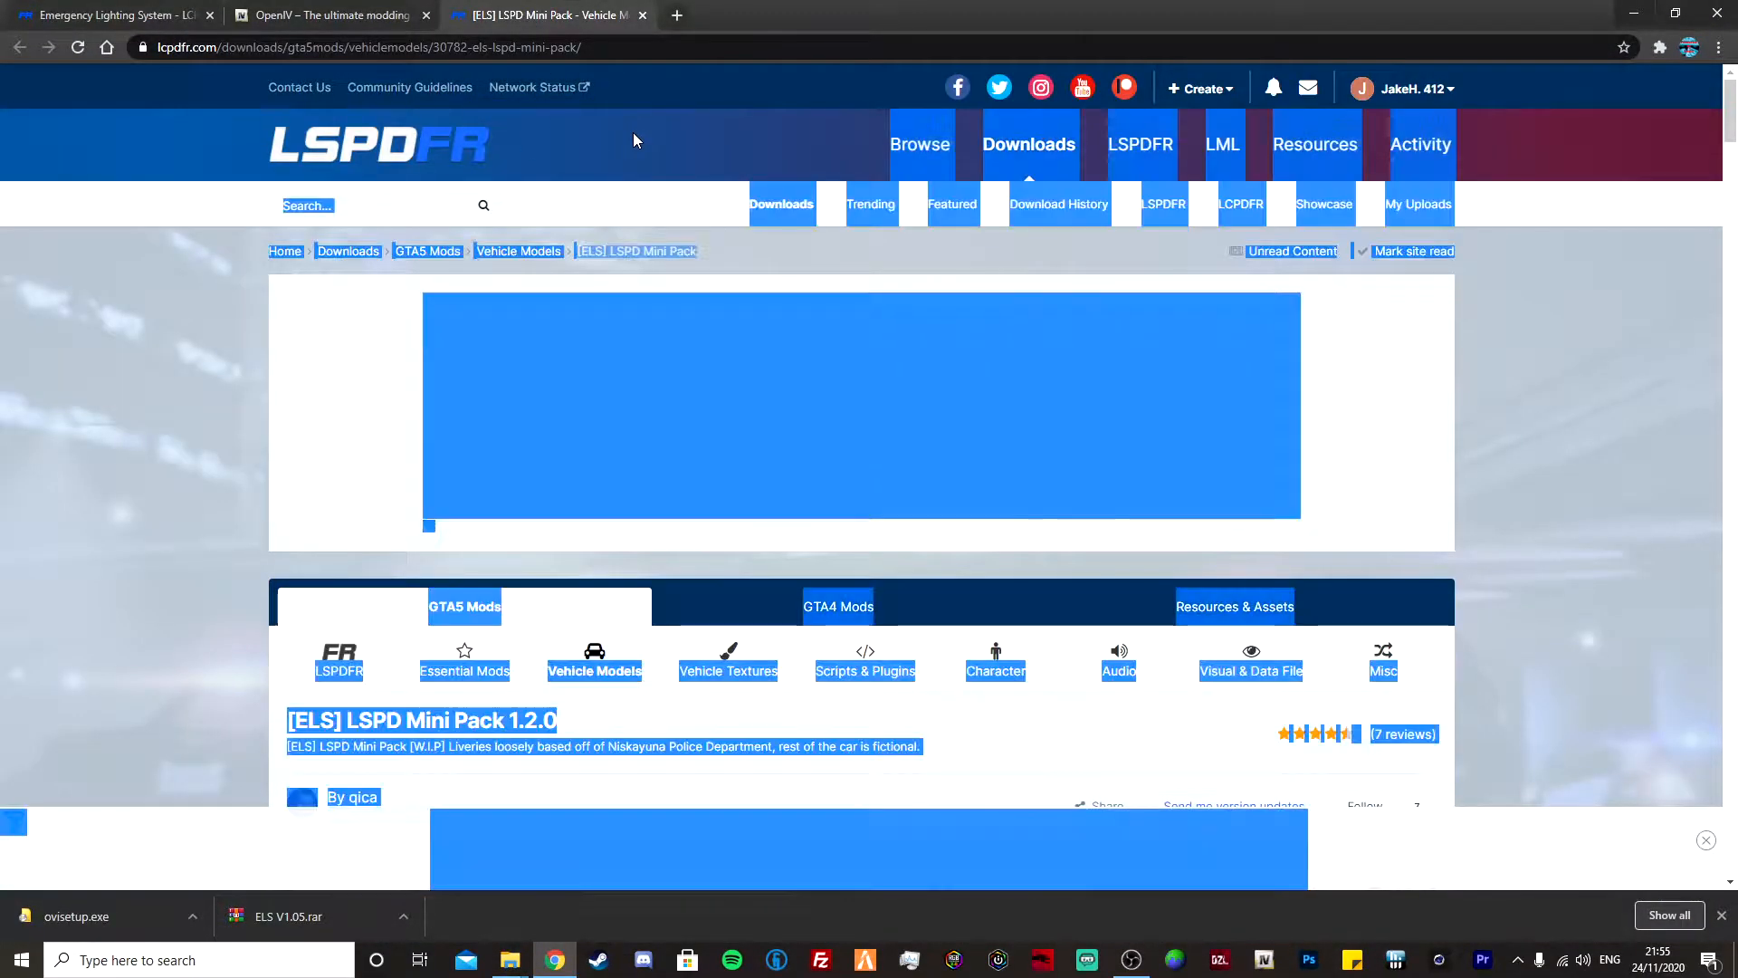
{"action": "left_click", "coordinate": [609, 141]}
{"action": "scroll", "coordinate": [605, 145], "scroll_direction": "down", "scroll_amount": 5}
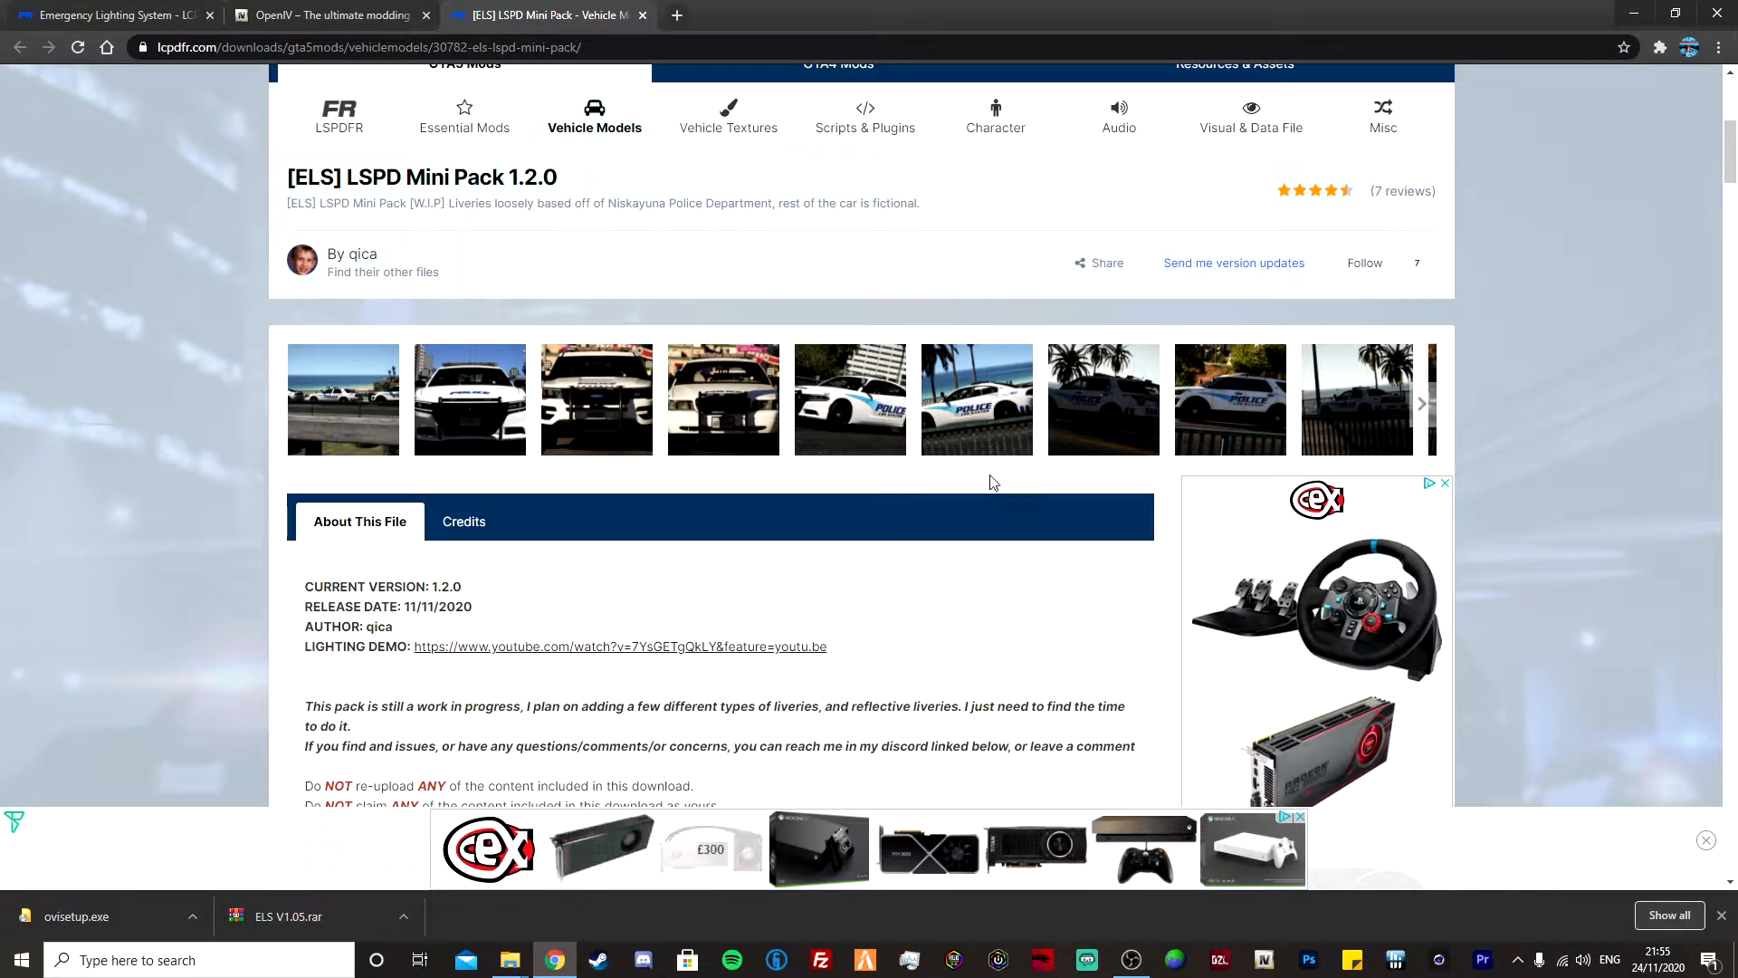
{"action": "left_click", "coordinate": [361, 409]}
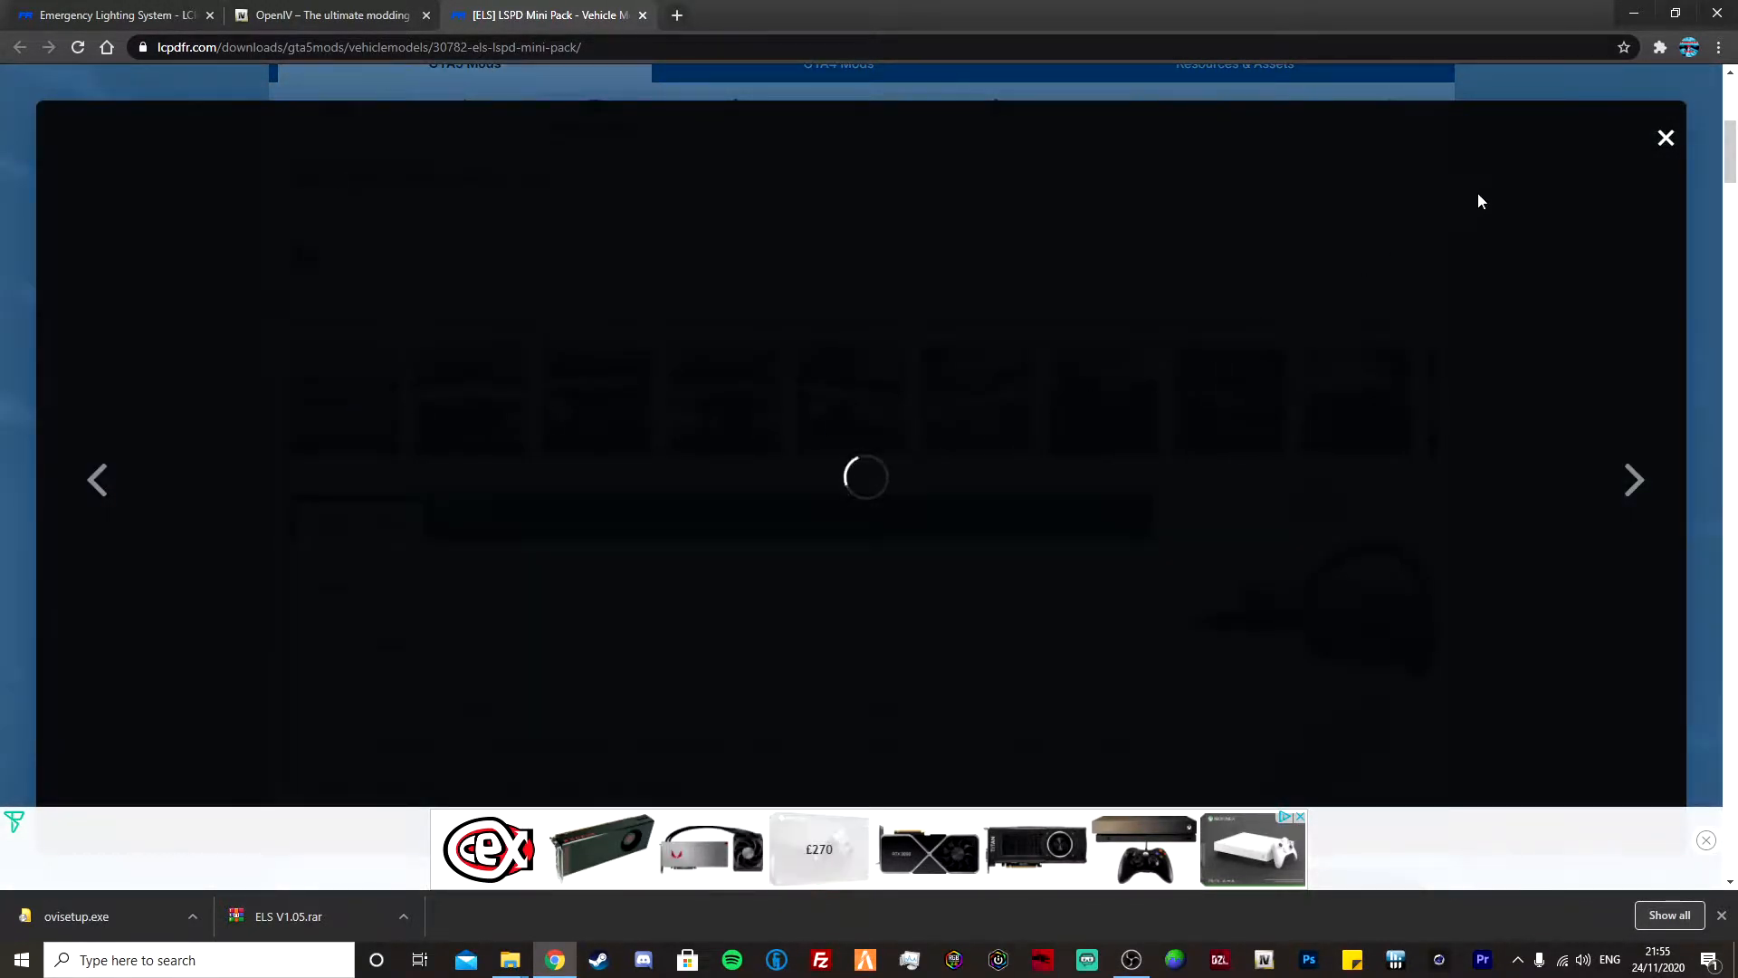
- Close the preview image and review the LSPD Mini Pack's title, description and file information, including its ELS compatibility
{"action": "left_click", "coordinate": [1667, 140]}
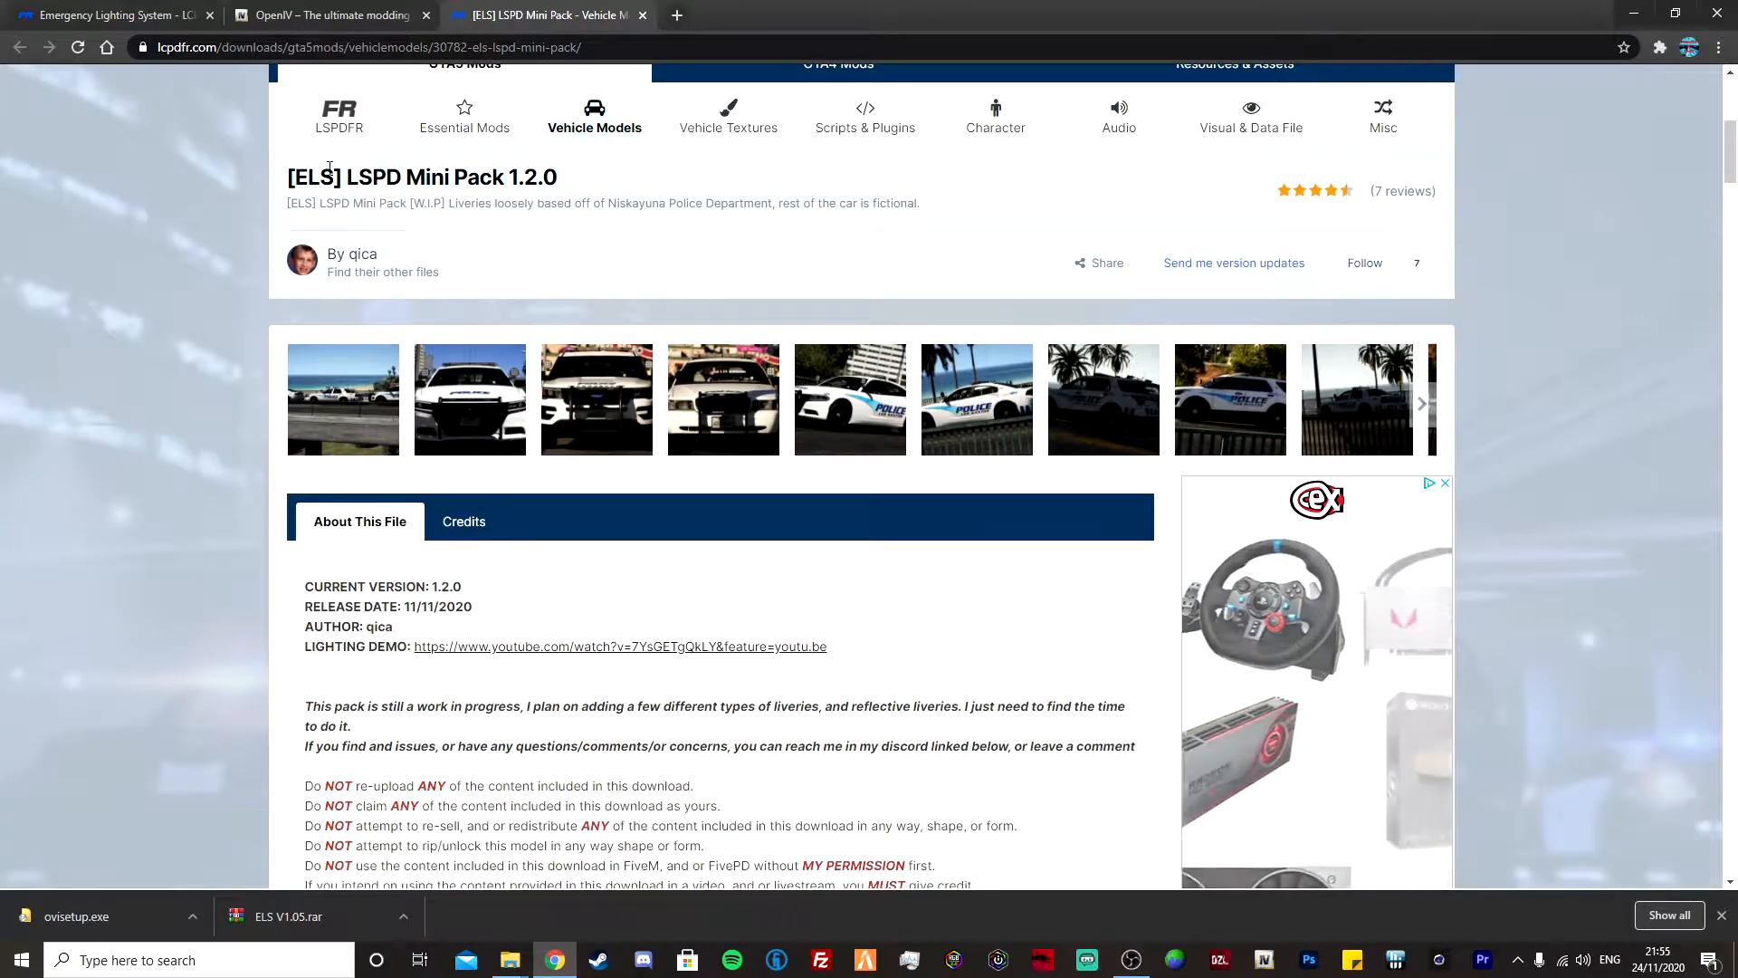
{"action": "left_click_drag", "start_coordinate": [349, 177], "coordinate": [560, 178]}
{"action": "left_click", "coordinate": [497, 178]}
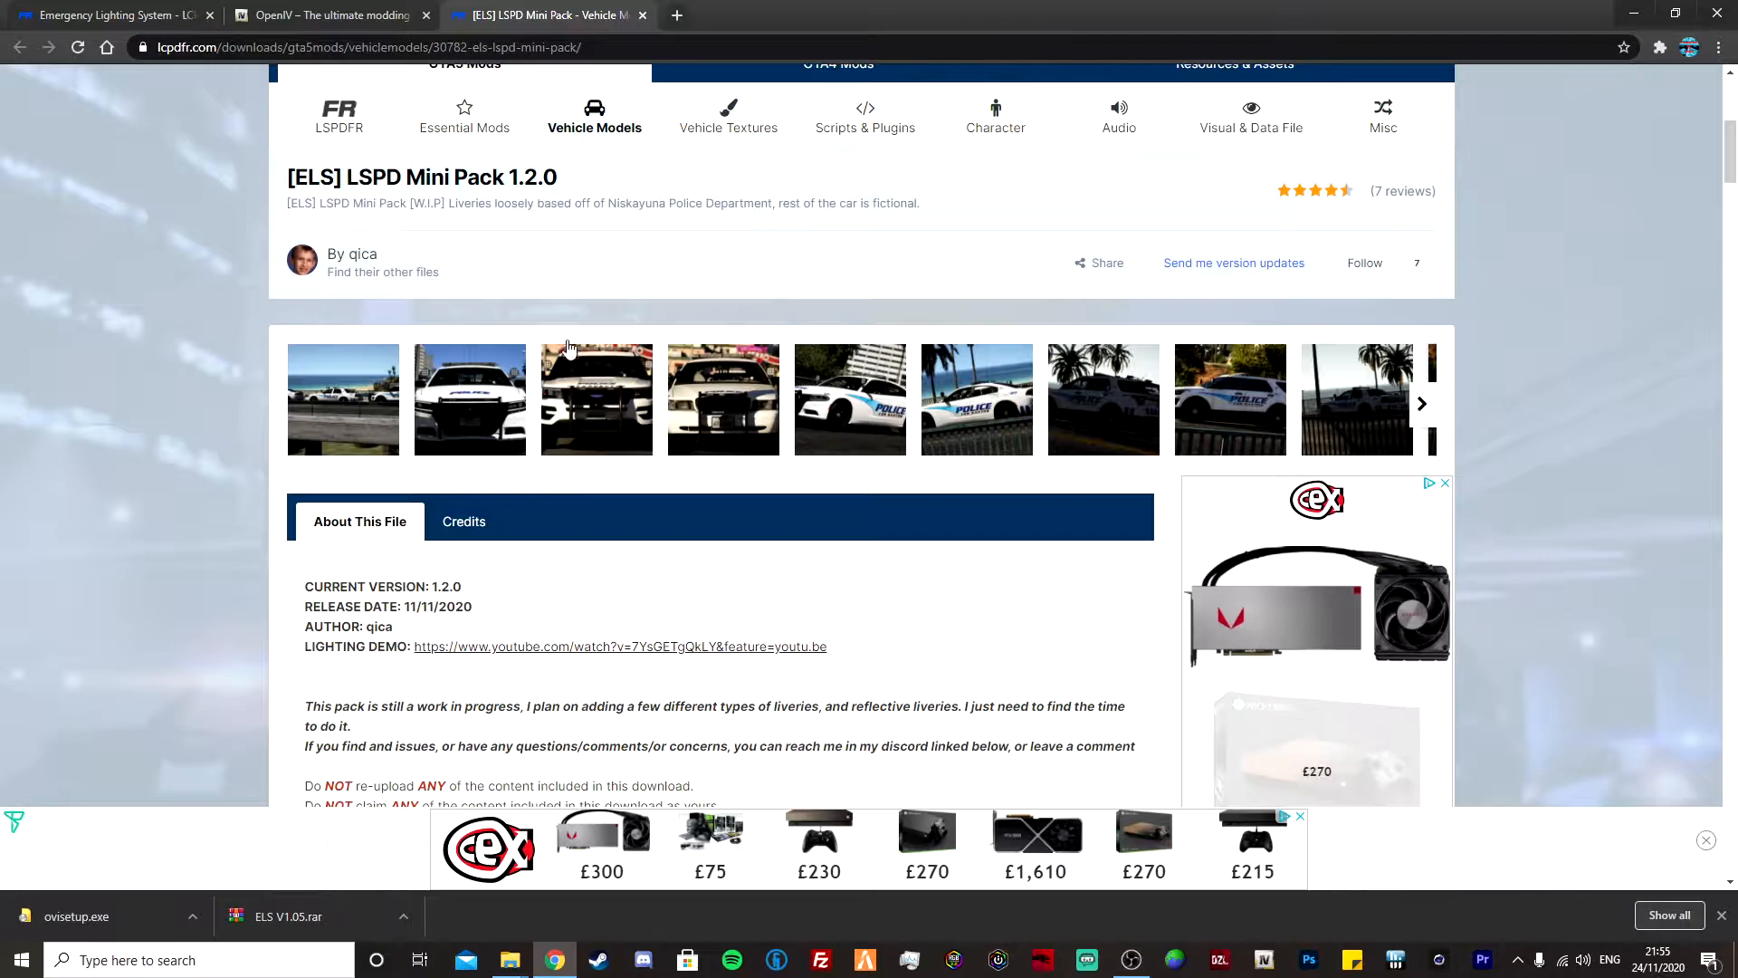
{"action": "left_click_drag", "start_coordinate": [287, 176], "coordinate": [359, 176]}
{"action": "left_click", "coordinate": [360, 178]}
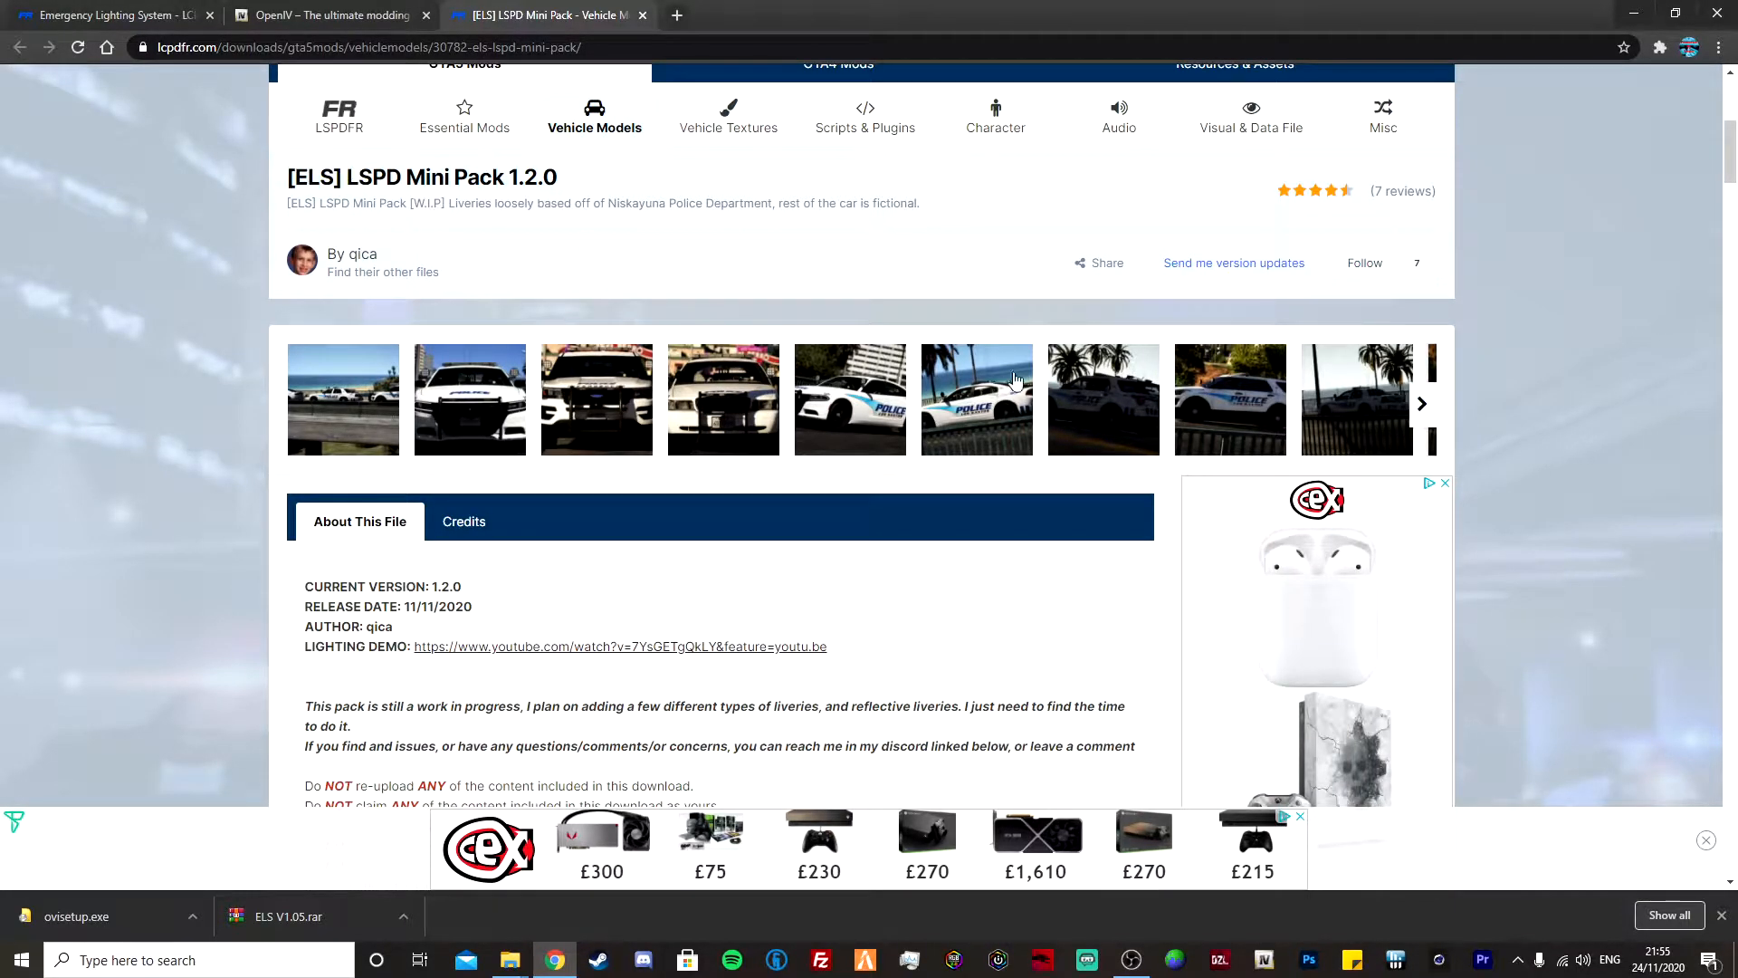
{"action": "scroll", "coordinate": [1143, 539], "scroll_direction": "down", "scroll_amount": 1}
{"action": "scroll", "coordinate": [1142, 538], "scroll_direction": "down", "scroll_amount": 10}
{"action": "left_click_drag", "start_coordinate": [1212, 630], "coordinate": [1235, 633]}
{"action": "left_click", "coordinate": [1305, 634]}
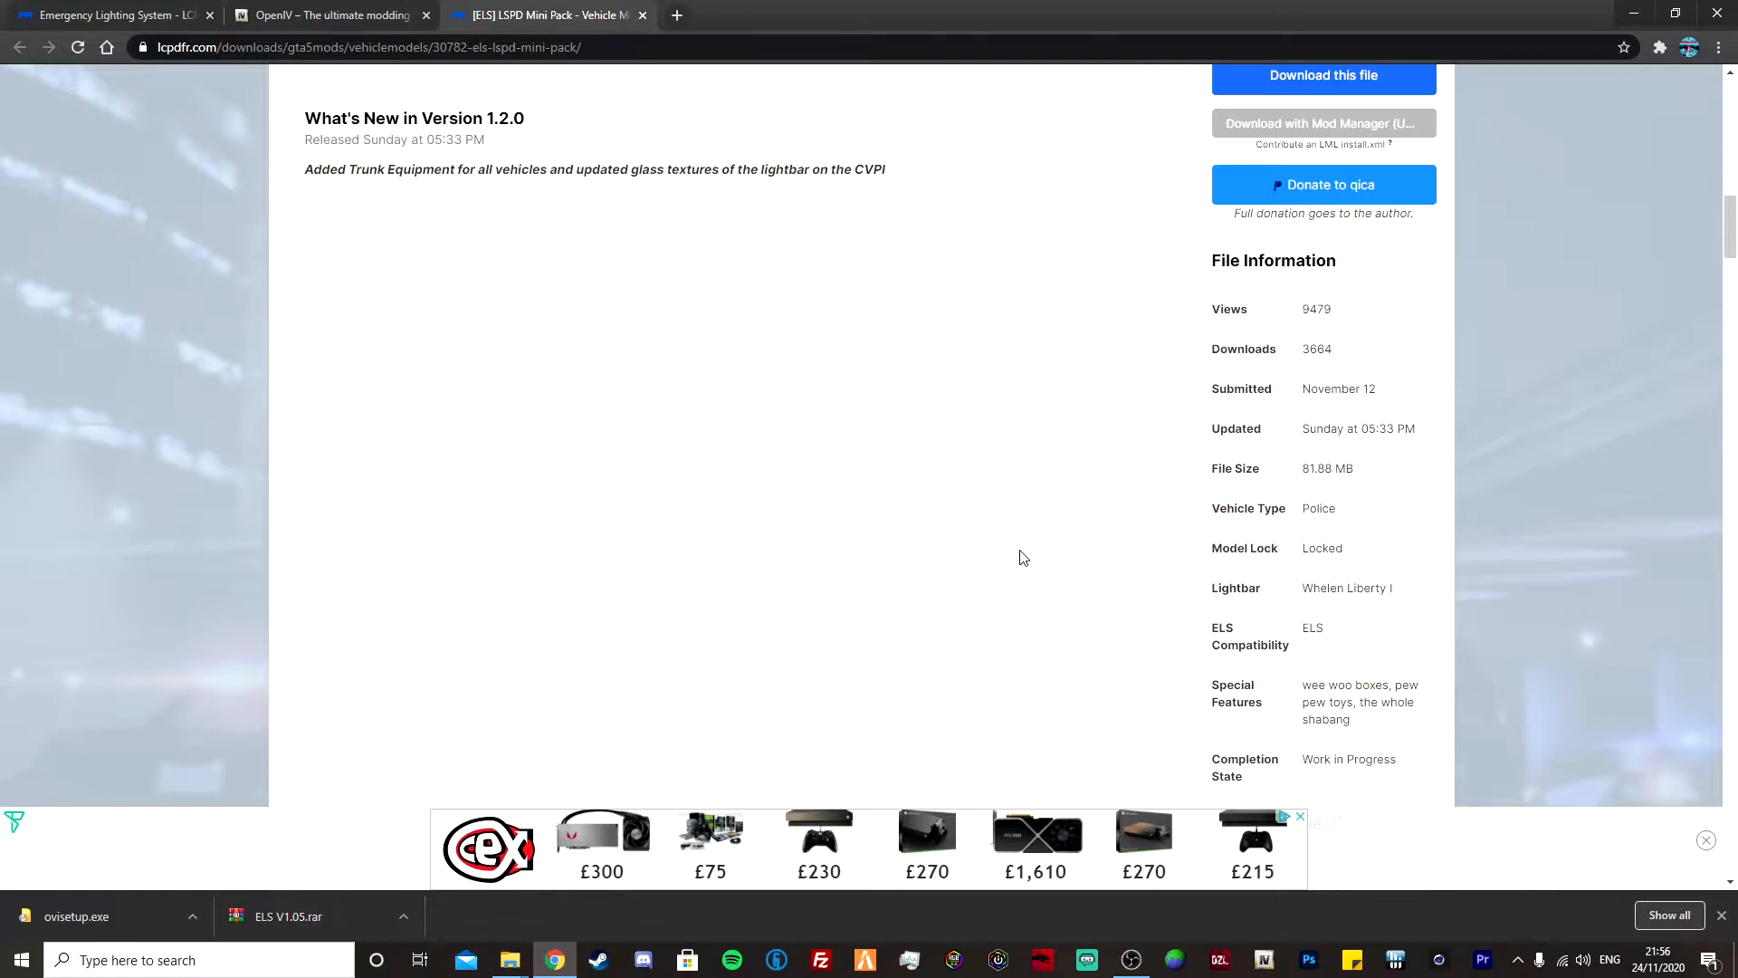
{"action": "scroll", "coordinate": [1030, 552], "scroll_direction": "up", "scroll_amount": 8}
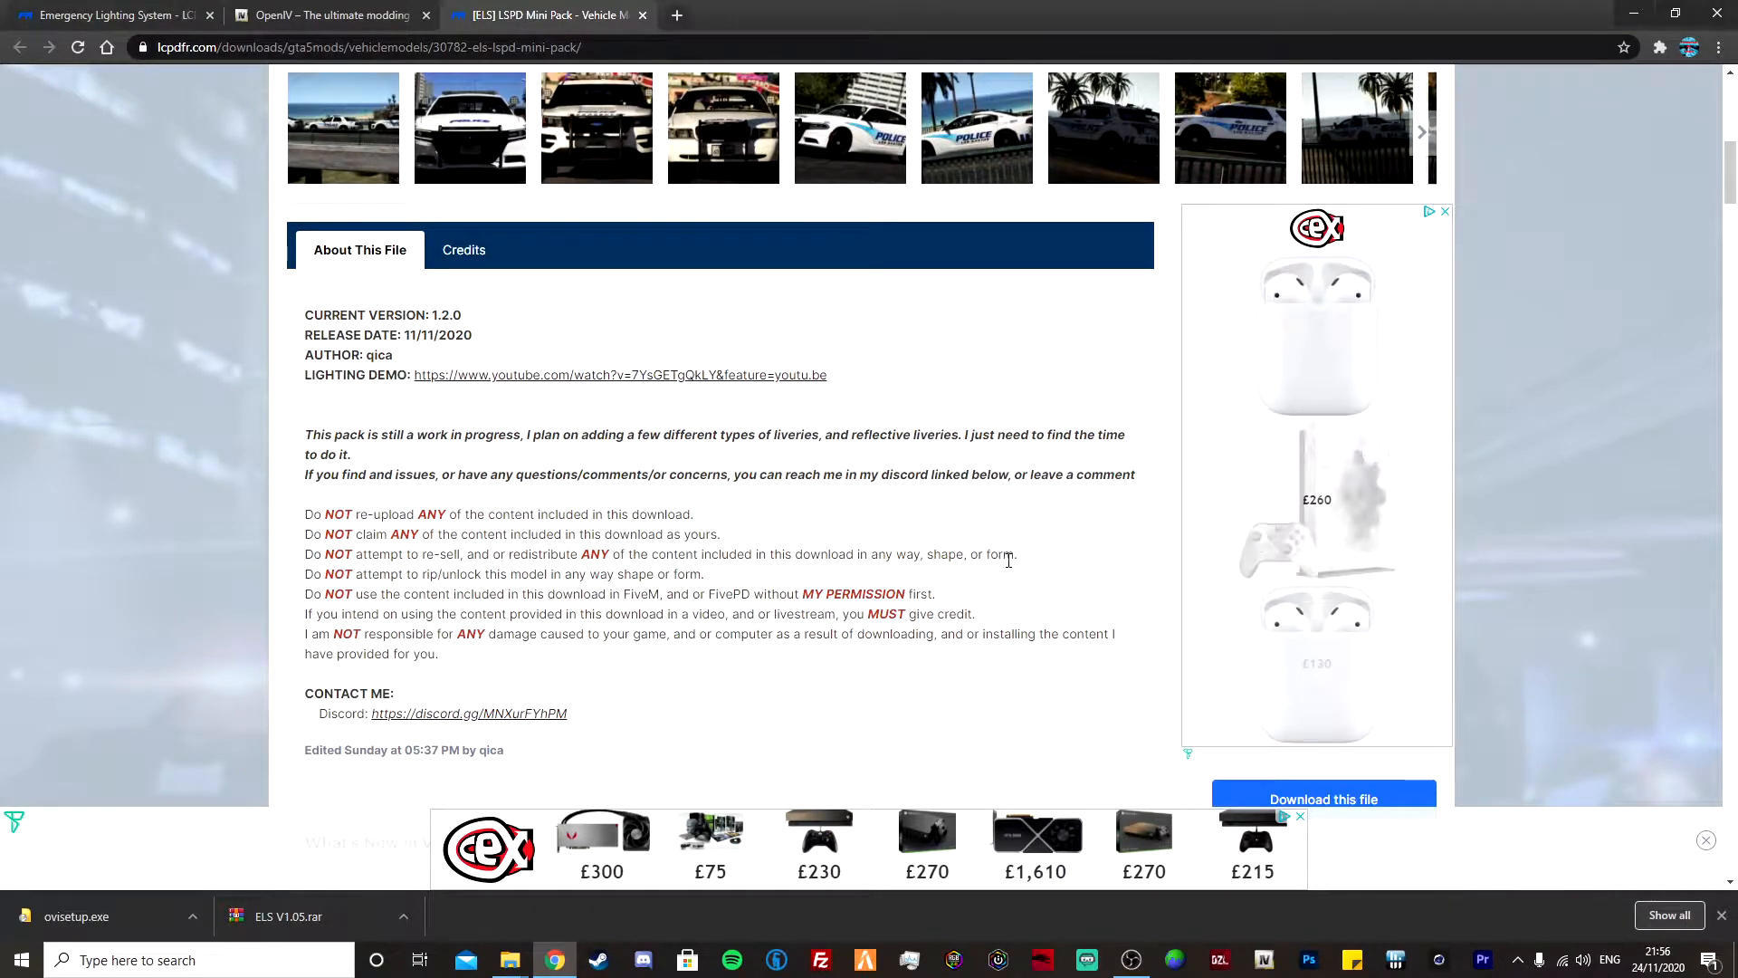
{"action": "scroll", "coordinate": [1008, 563], "scroll_direction": "up", "scroll_amount": 4}
{"action": "scroll", "coordinate": [987, 557], "scroll_direction": "down", "scroll_amount": 3}
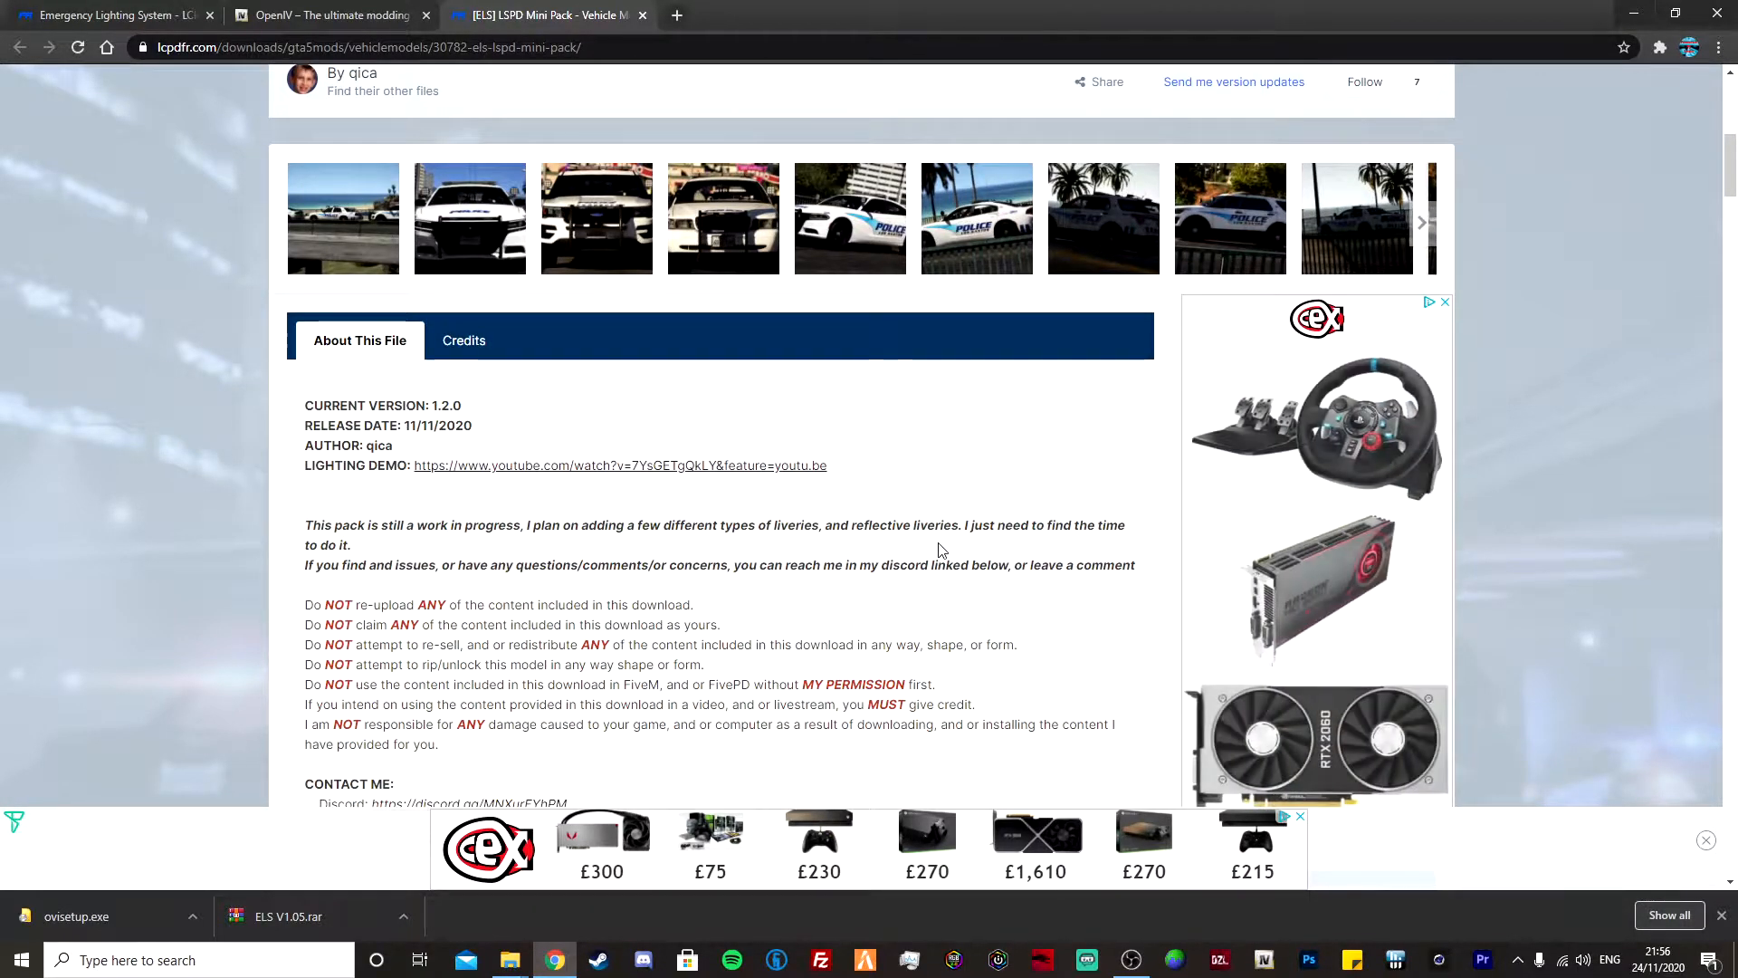
- Download the [ELS] LSPD Mini Pack file
{"action": "scroll", "coordinate": [942, 550], "scroll_direction": "down", "scroll_amount": 4}
{"action": "left_click", "coordinate": [1305, 534]}
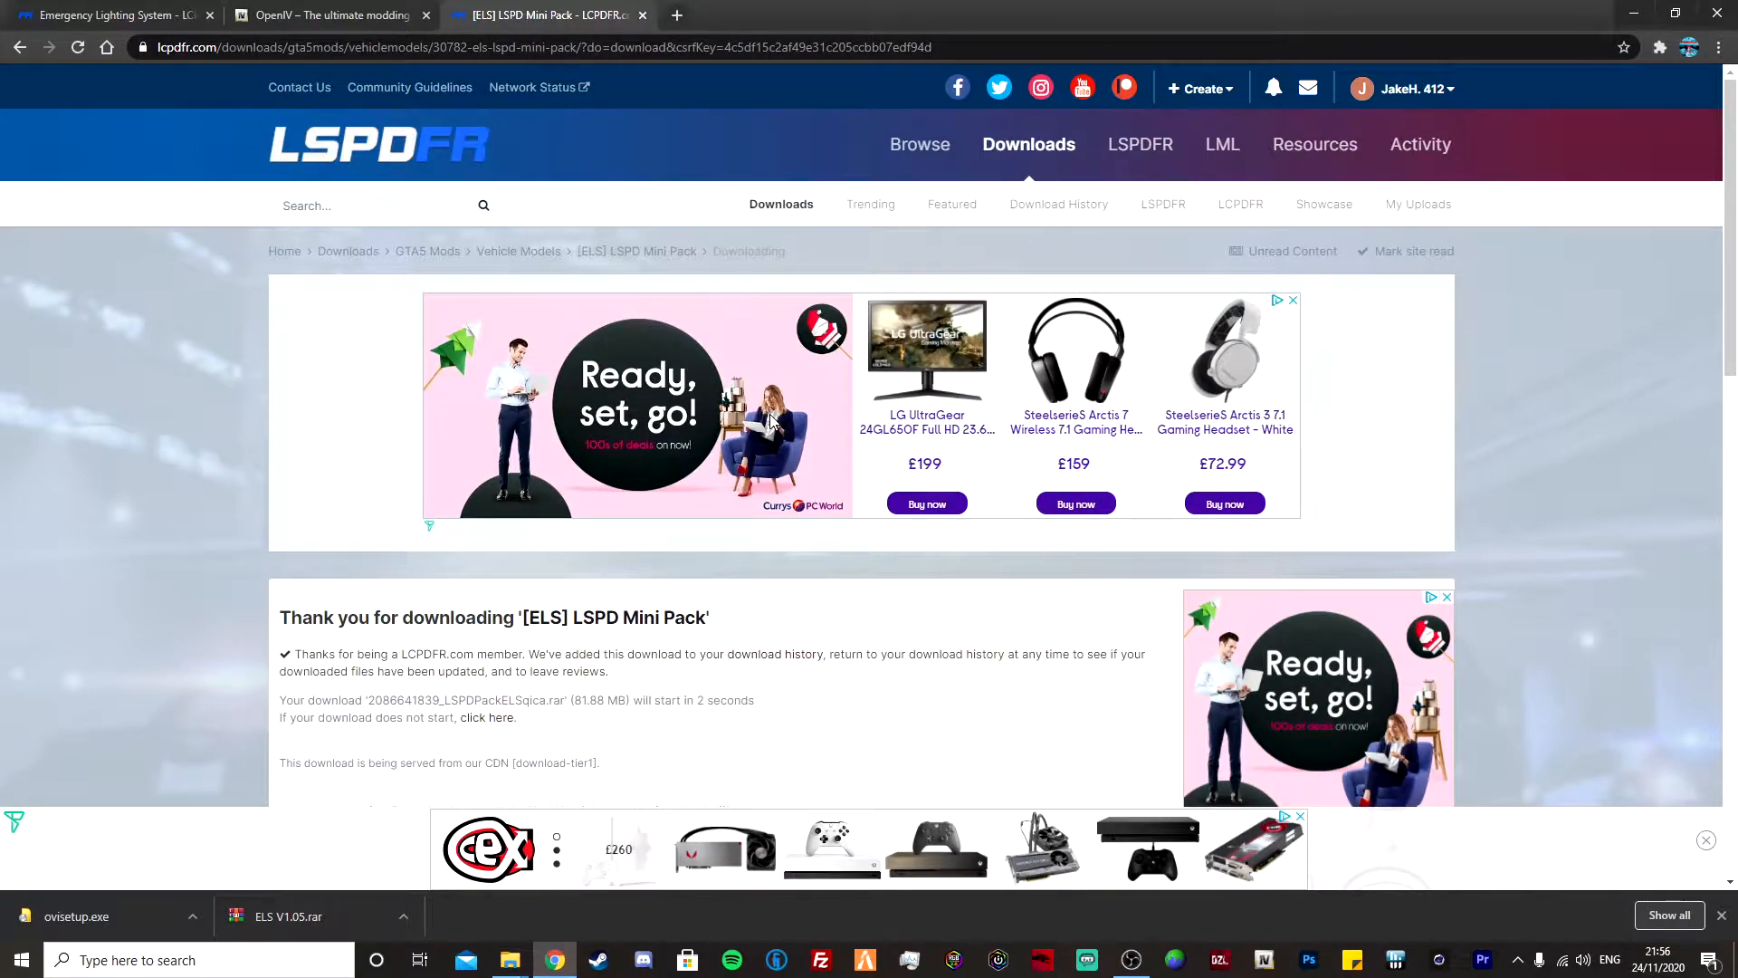
{"action": "scroll", "coordinate": [775, 544], "scroll_direction": "down", "scroll_amount": 2}
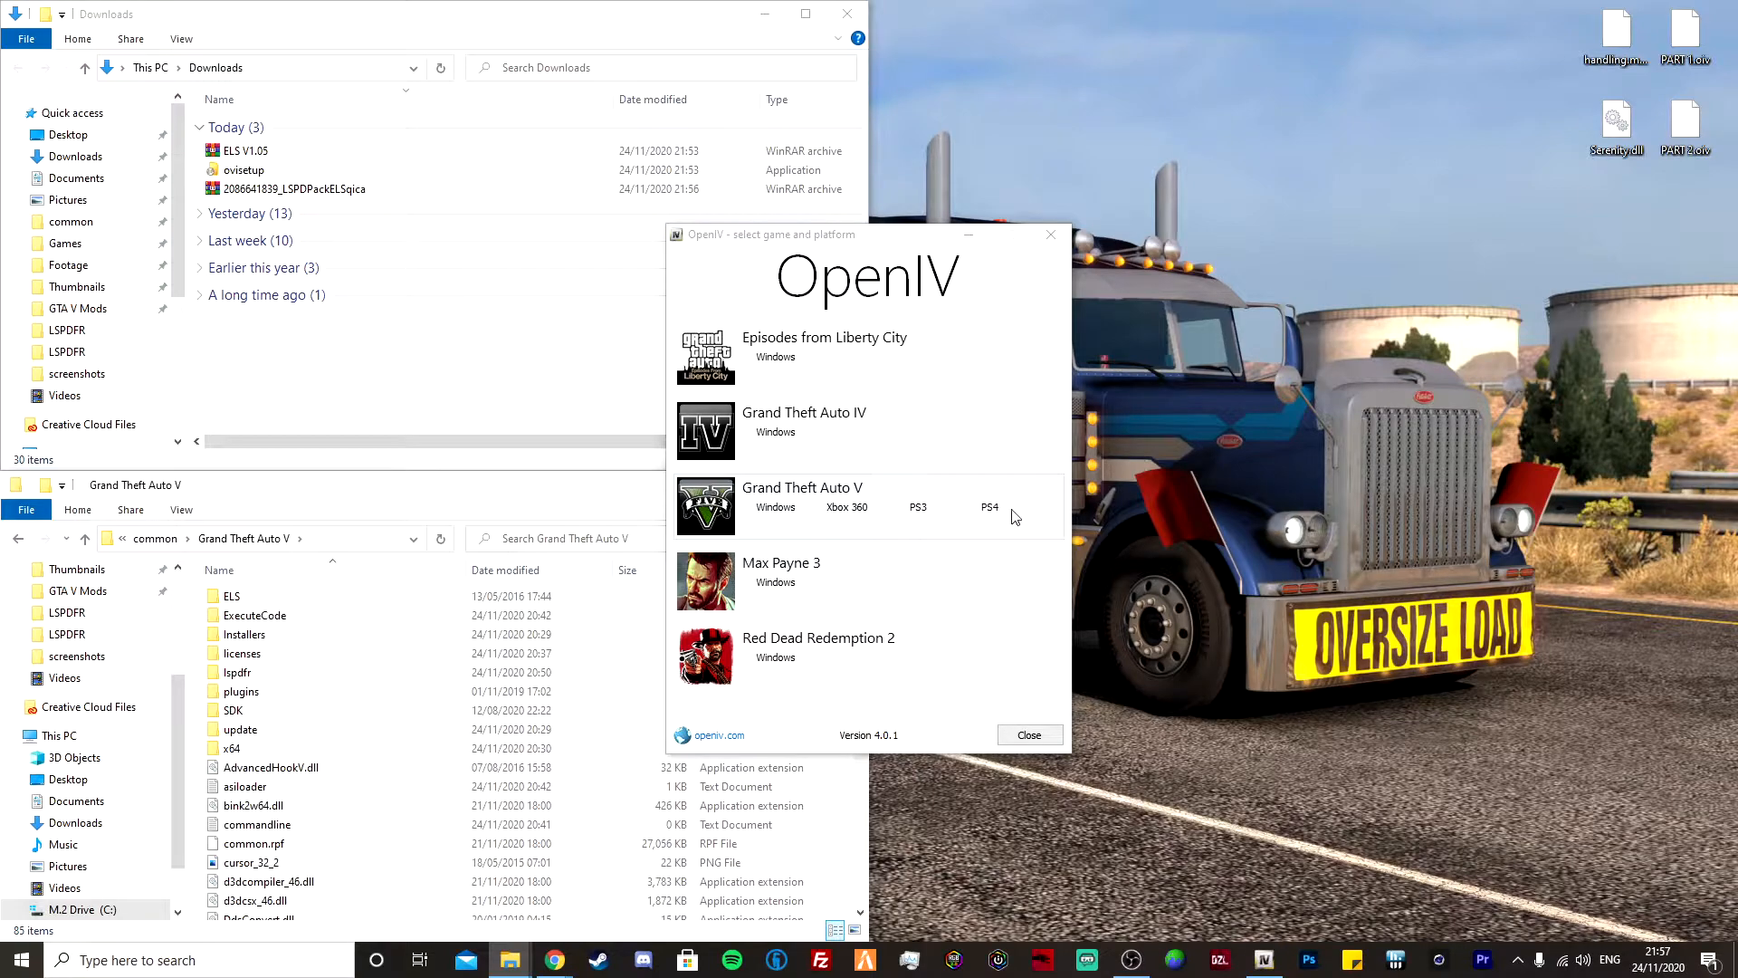
- In OpenIV, load the Windows version of Grand Theft Auto V, place the window beside the file windows and enable edit mode
{"action": "left_click", "coordinate": [776, 507]}
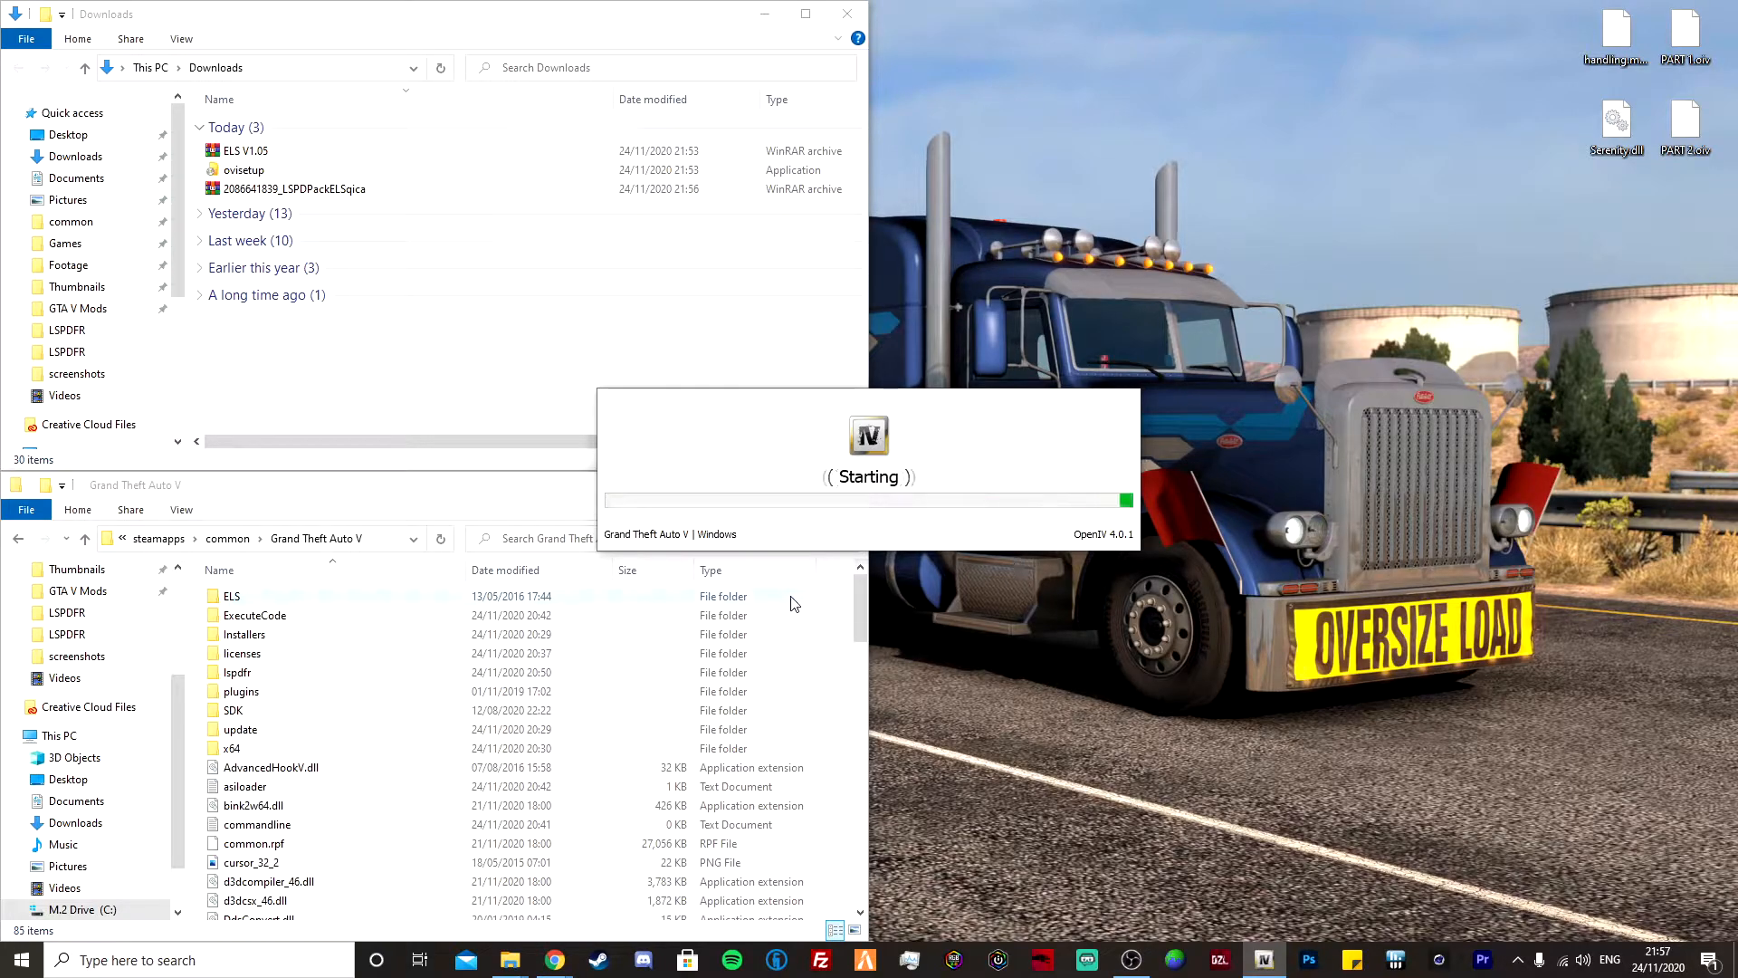
{"action": "left_click_drag", "start_coordinate": [894, 80], "coordinate": [1736, 87]}
{"action": "left_click", "coordinate": [1489, 47]}
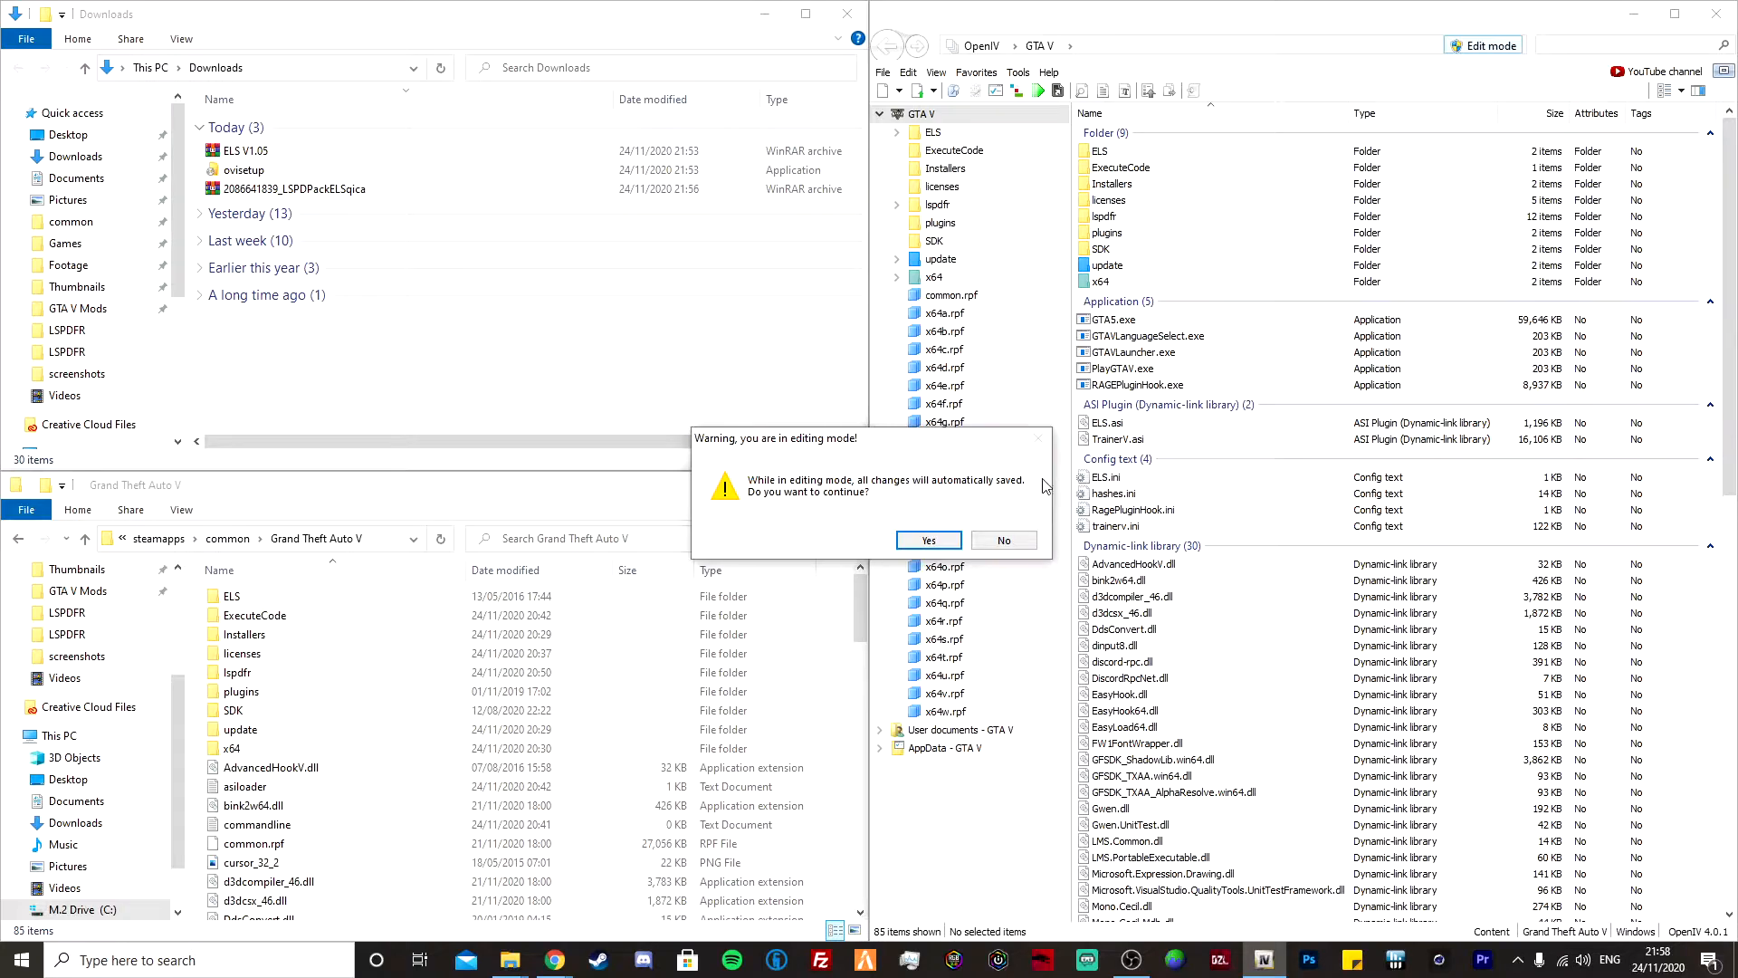
{"action": "left_click", "coordinate": [925, 541]}
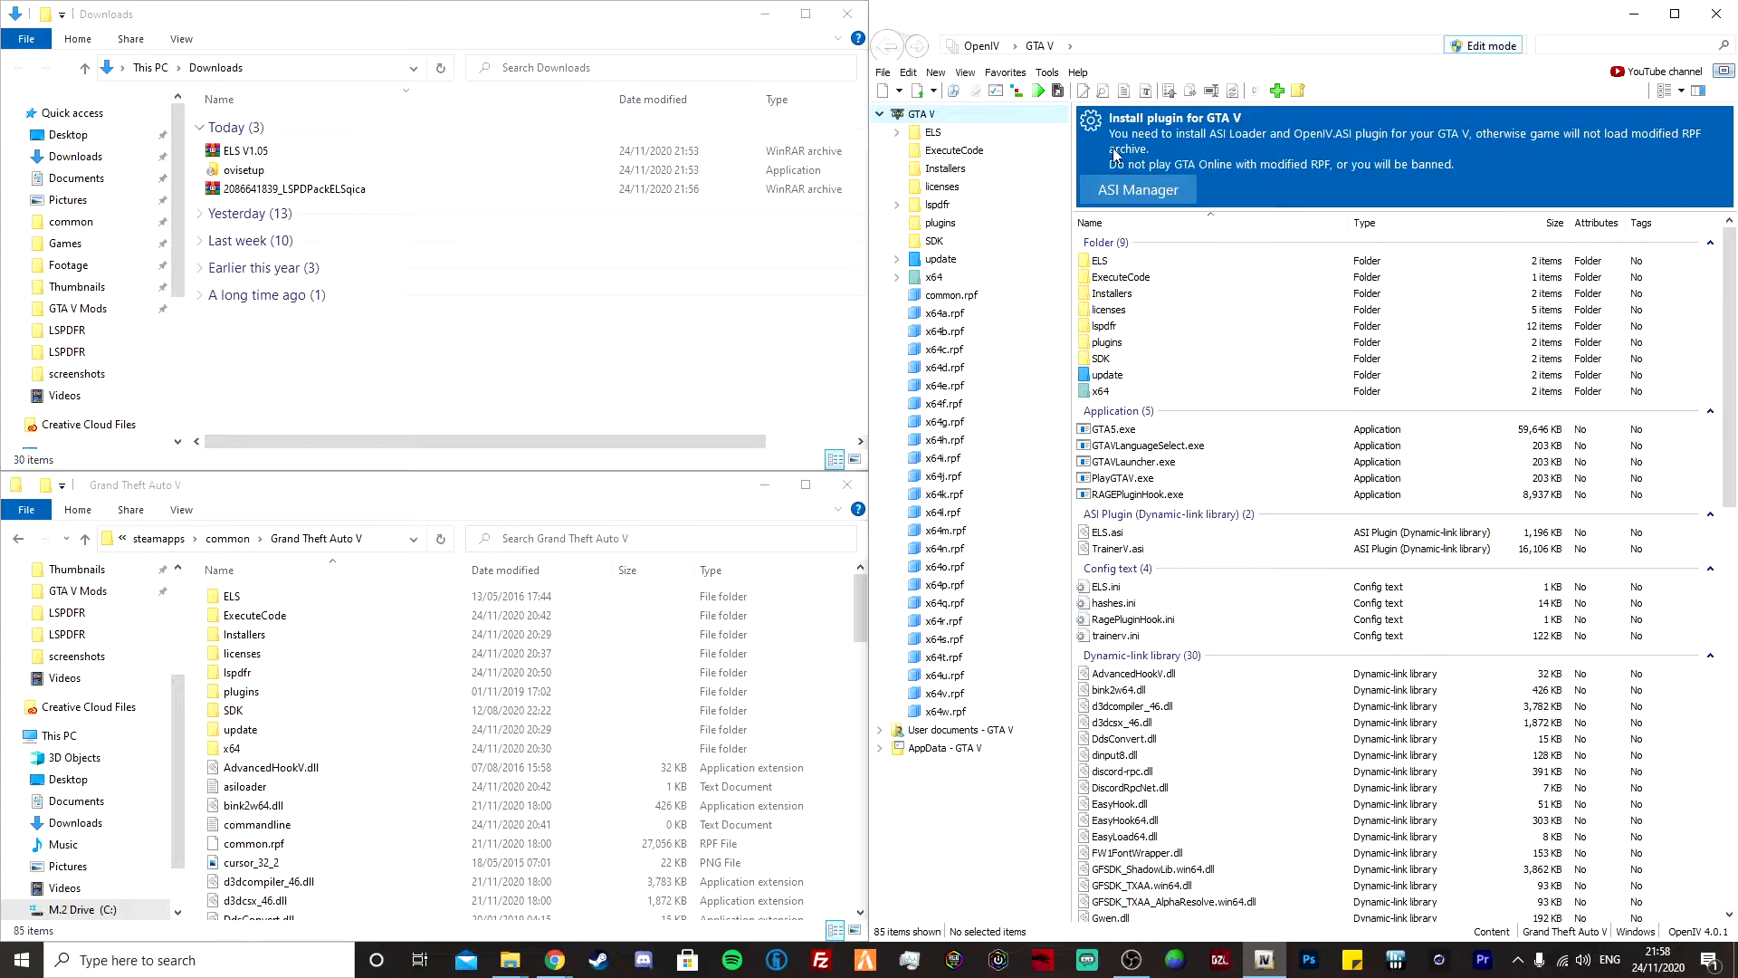
- Install OpenIV.ASI with a "mods" folder and openCamera through the ASI Manager, then close it
{"action": "left_click", "coordinate": [1128, 201]}
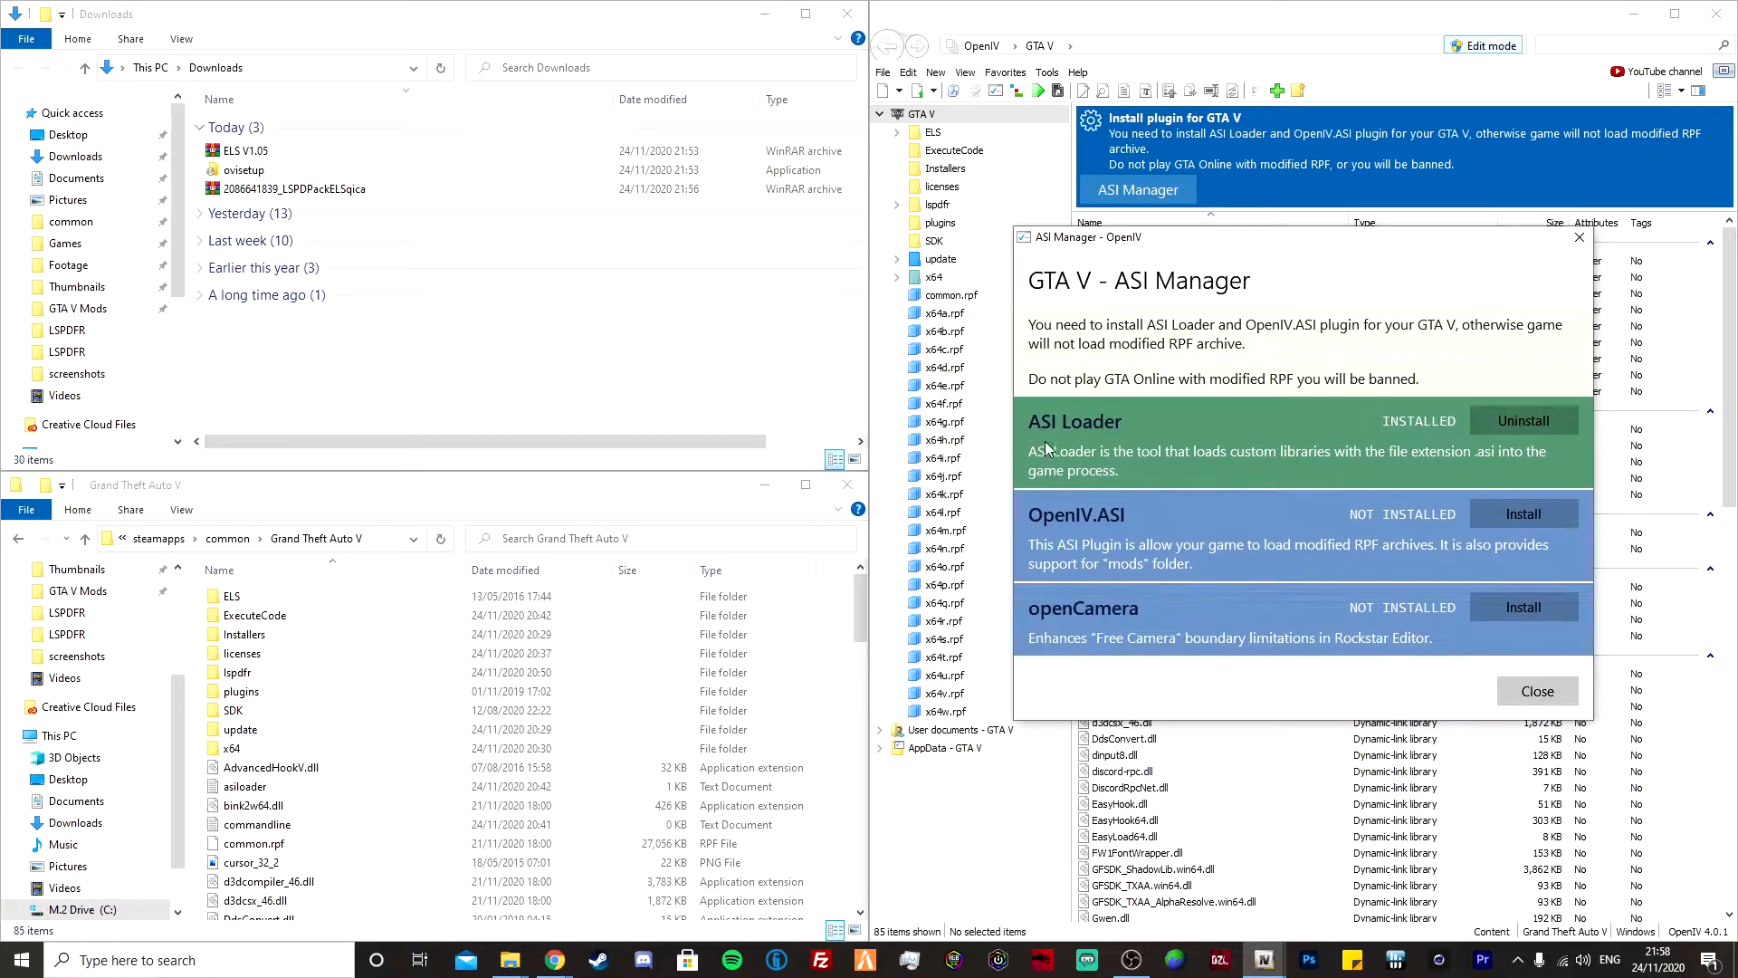
{"action": "left_click", "coordinate": [1492, 512]}
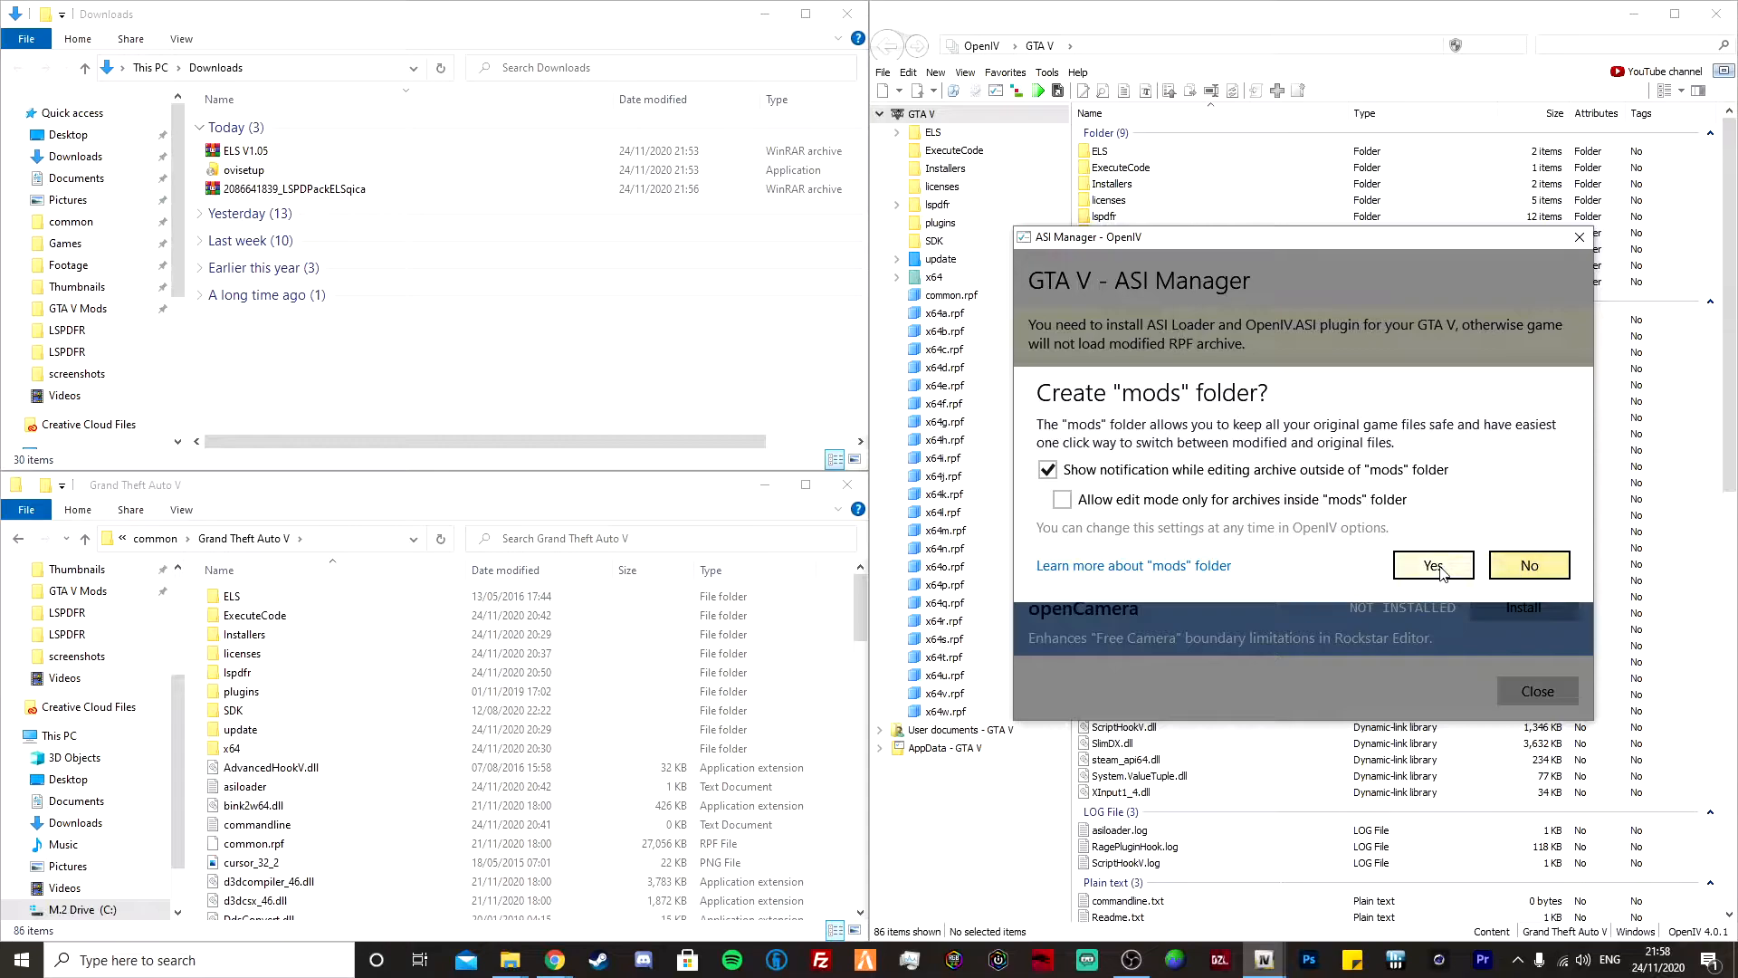
{"action": "left_click", "coordinate": [1440, 565]}
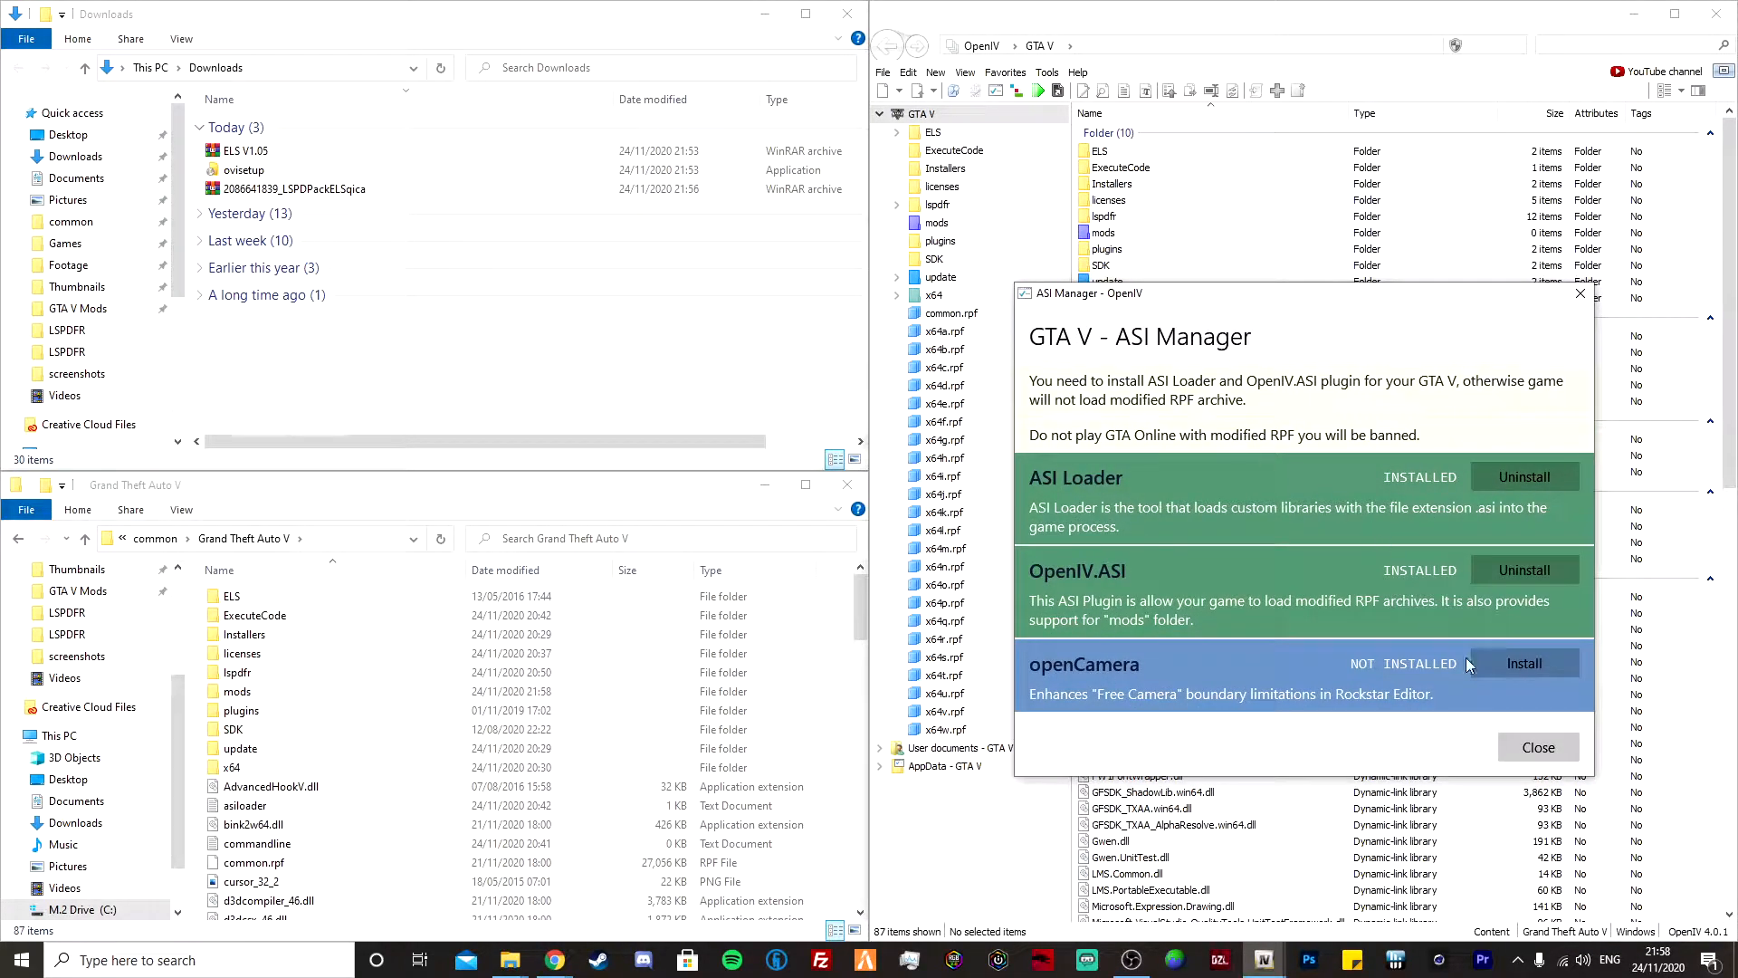
{"action": "left_click", "coordinate": [1512, 664]}
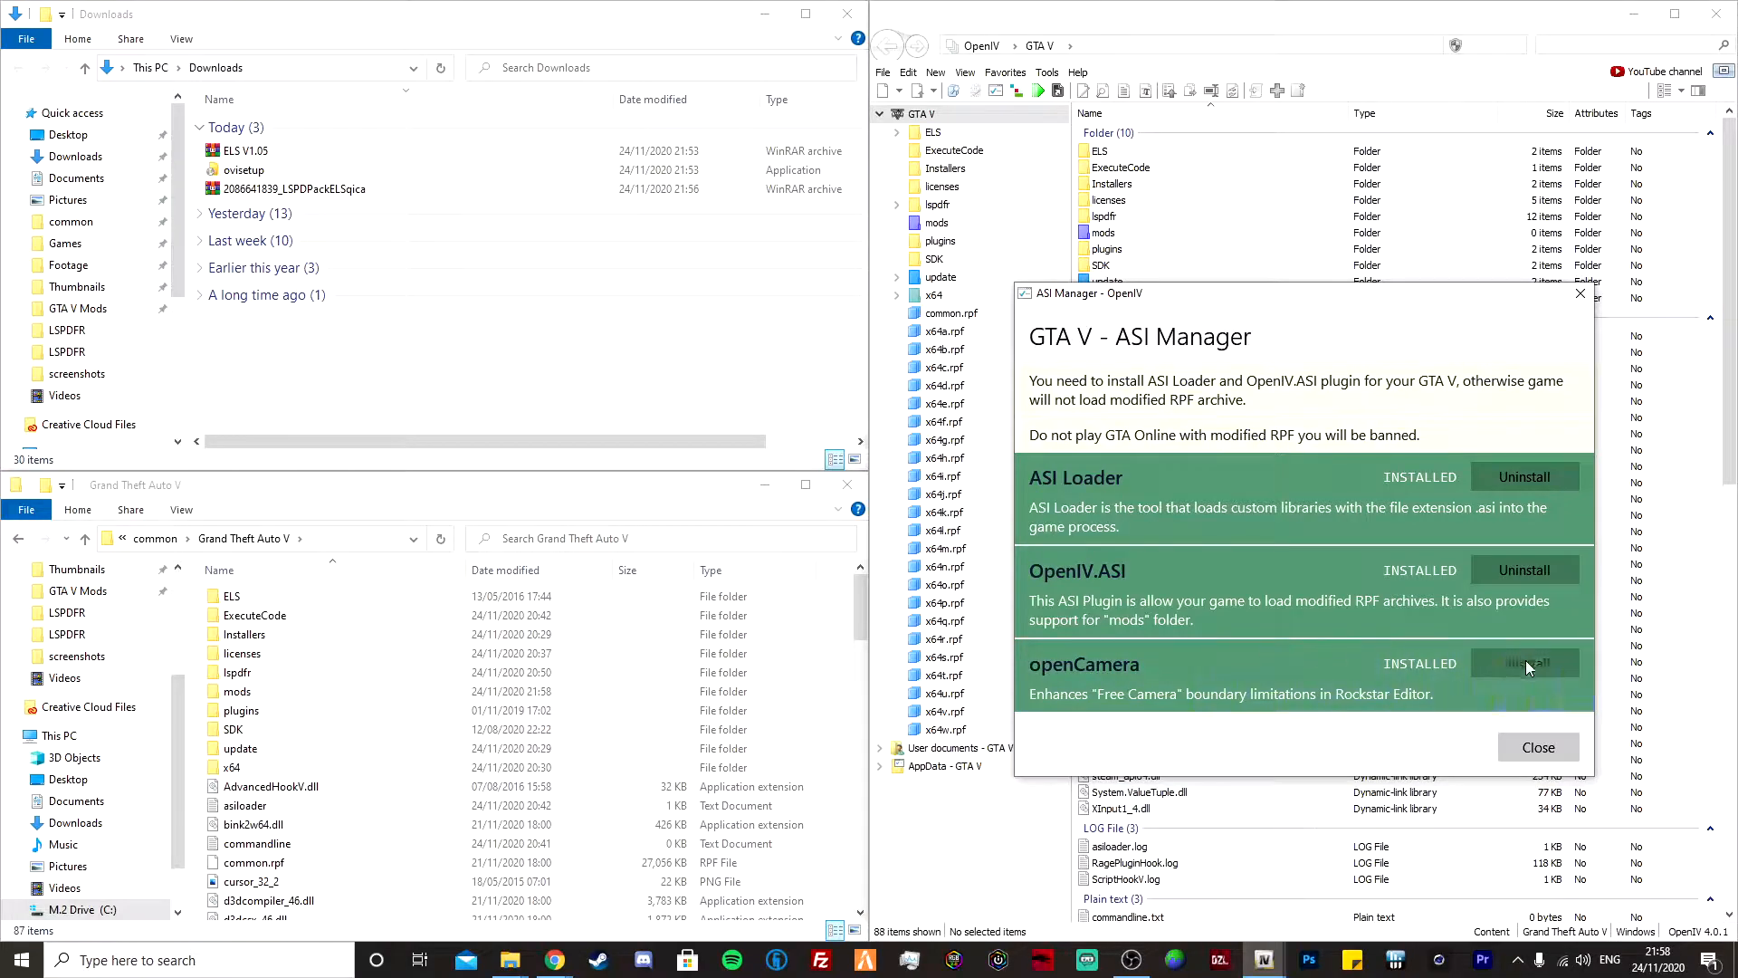
{"action": "left_click", "coordinate": [1537, 747]}
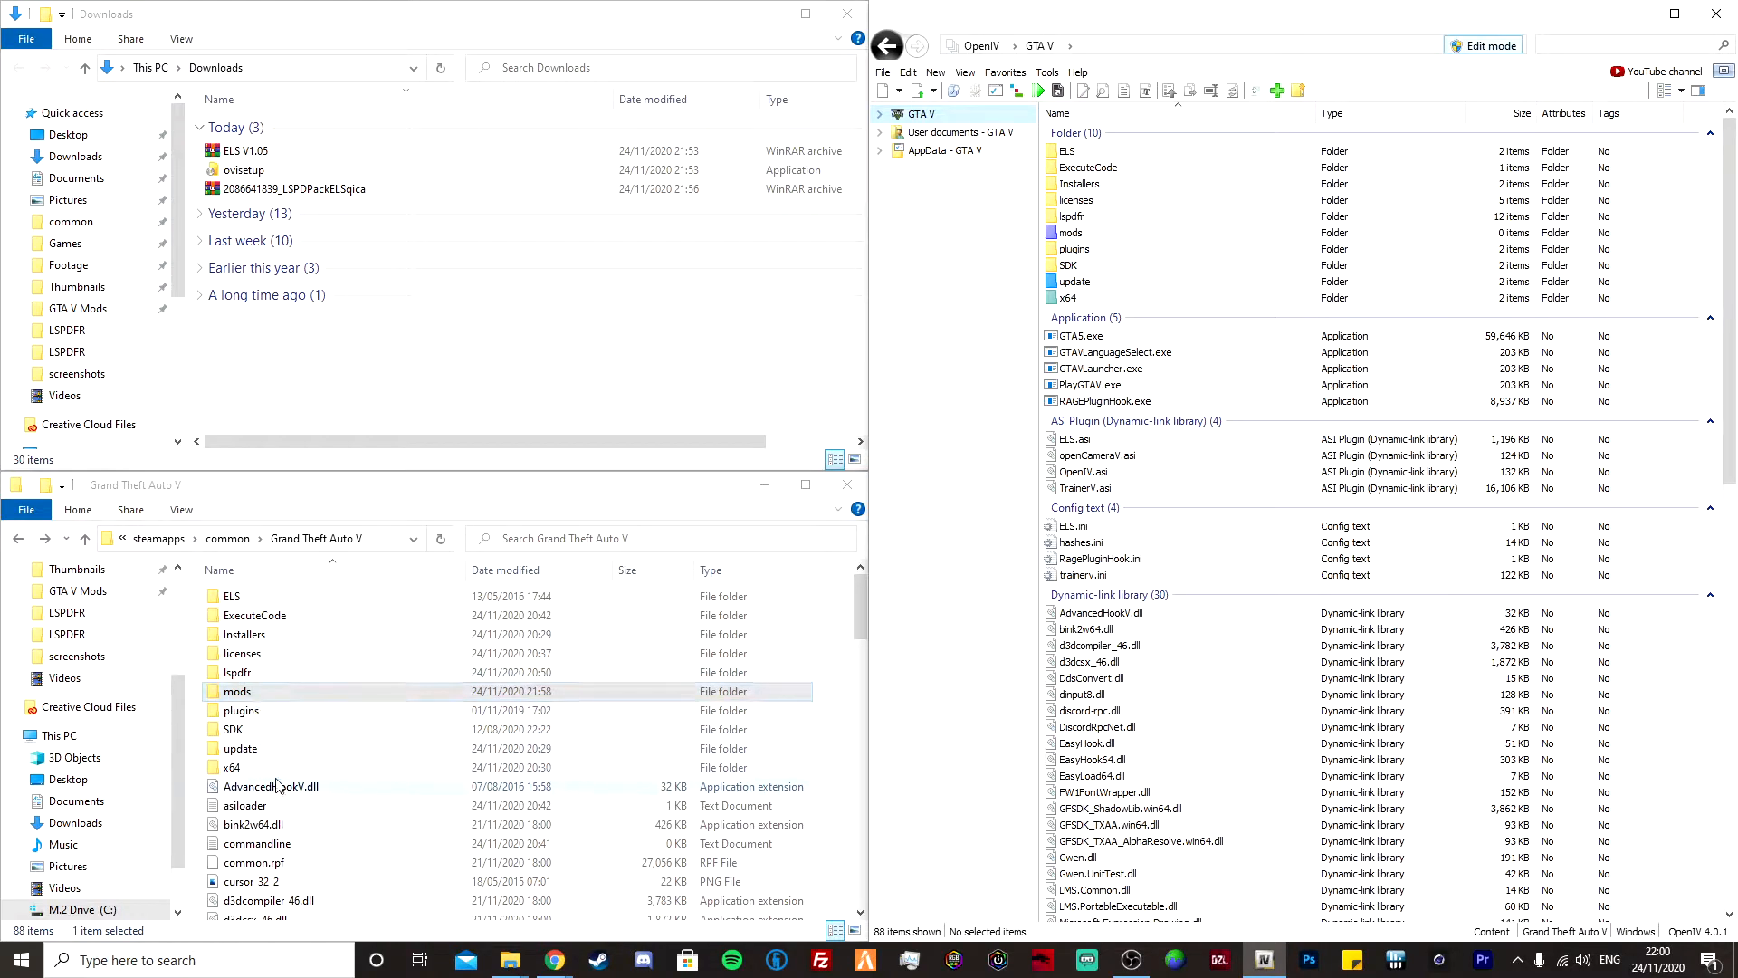
- Try to copy the update and x64 folders into the mods folder in File Explorer and return to the Grand Theft Auto V folder
{"action": "left_click_drag", "start_coordinate": [192, 753], "coordinate": [223, 769]}
{"action": "right_click", "coordinate": [252, 758]}
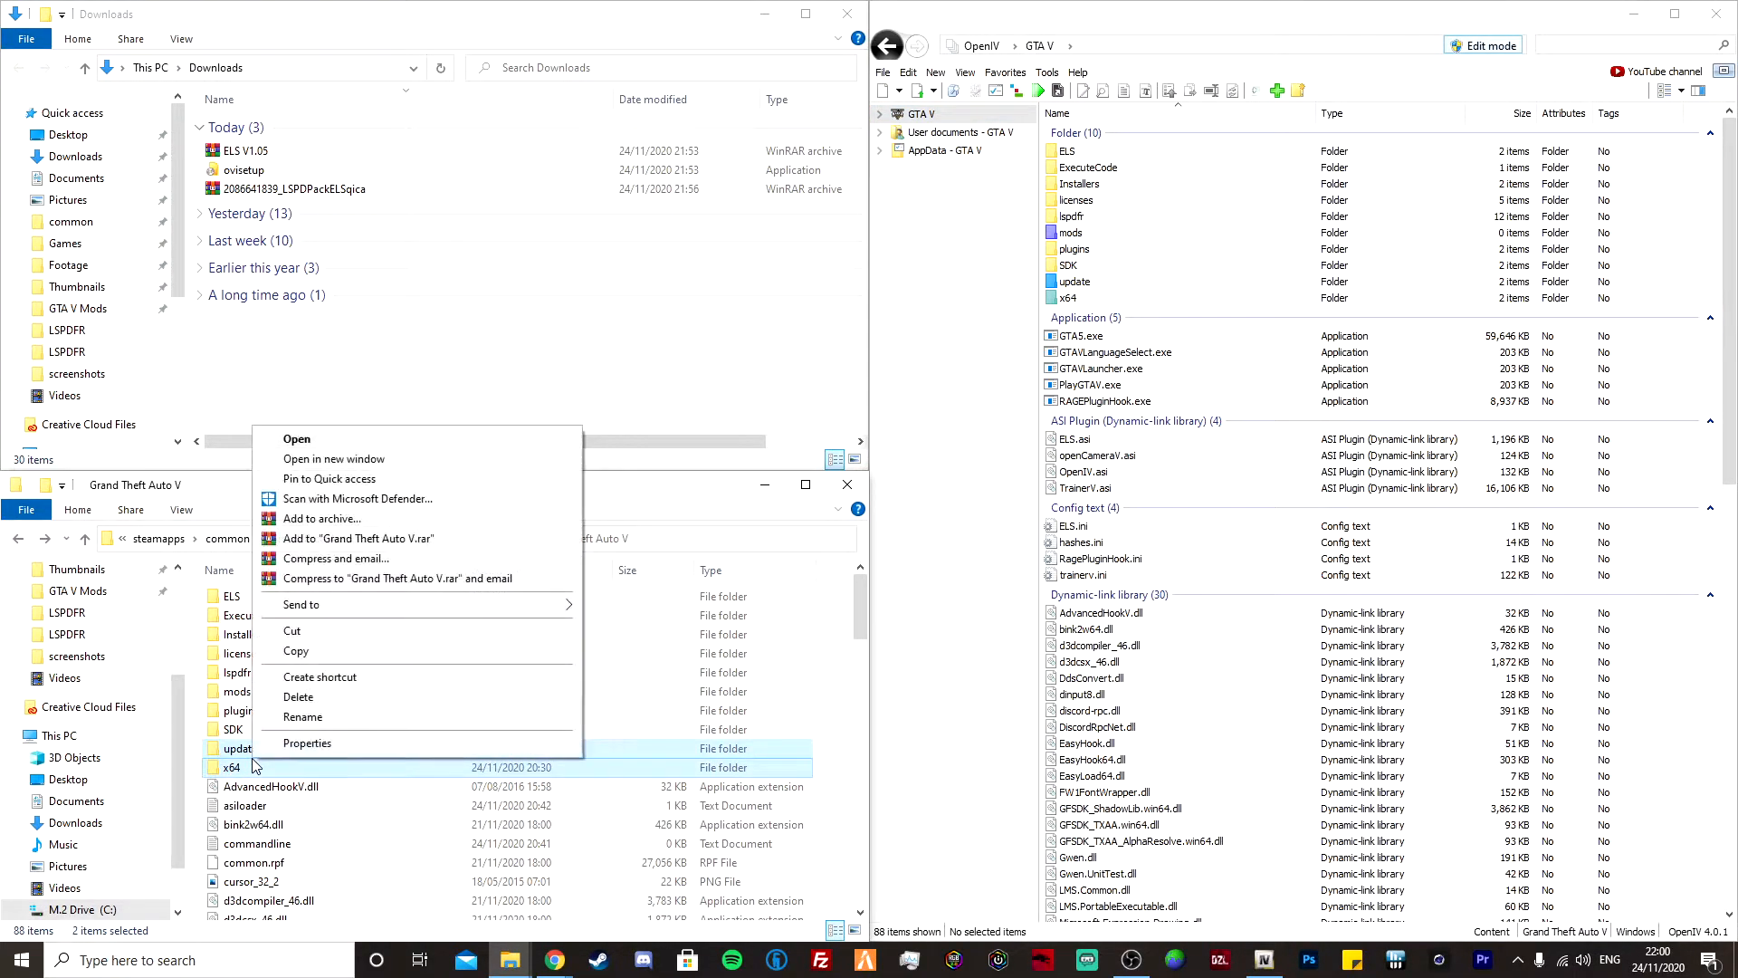
{"action": "left_click", "coordinate": [297, 654]}
{"action": "double_click", "coordinate": [237, 692]}
{"action": "right_click", "coordinate": [243, 670]}
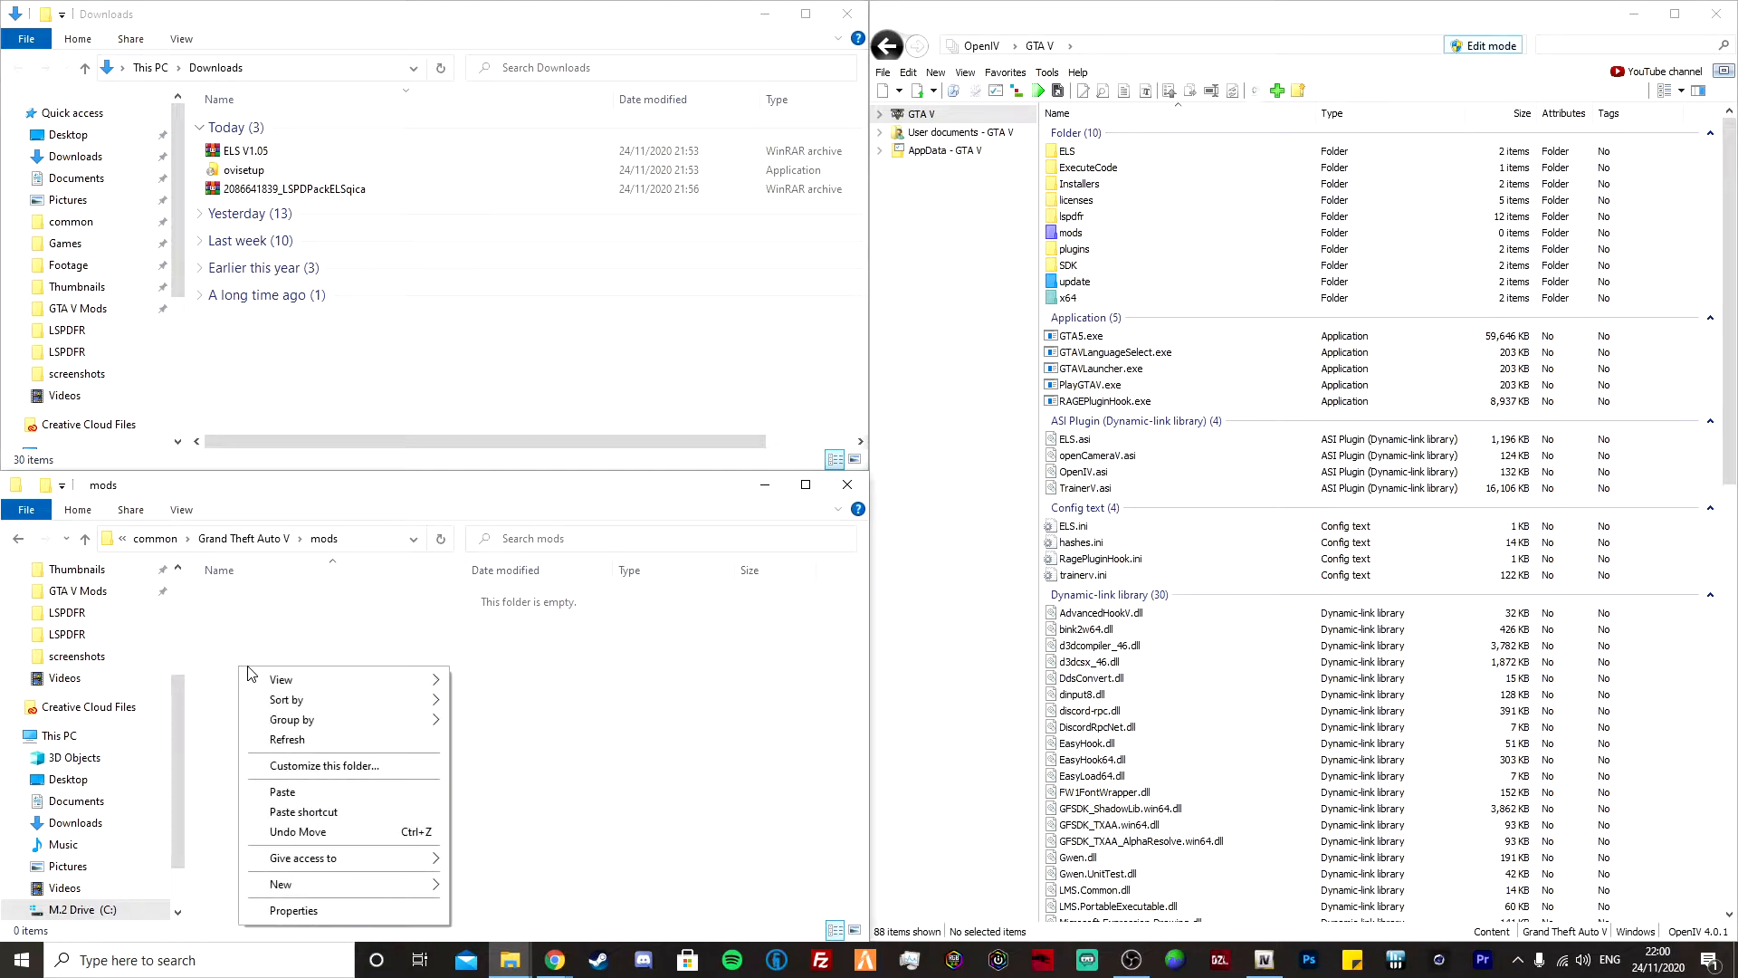
{"action": "left_click", "coordinate": [299, 793]}
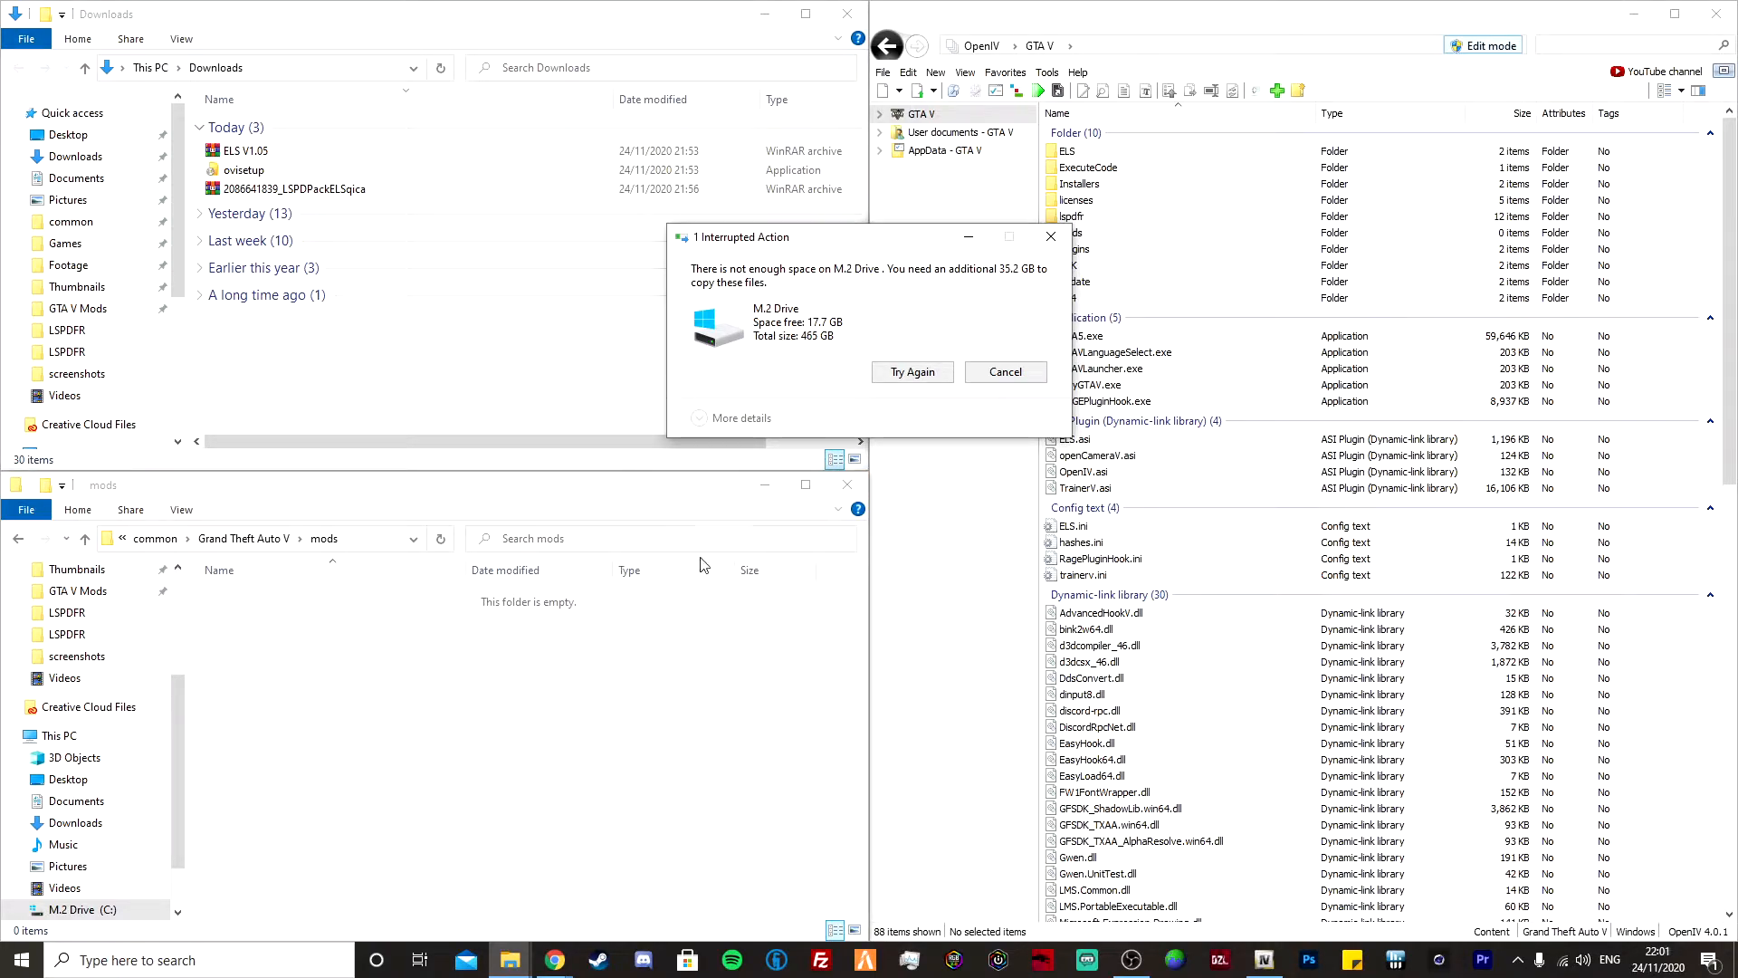
{"action": "left_click", "coordinate": [1005, 372]}
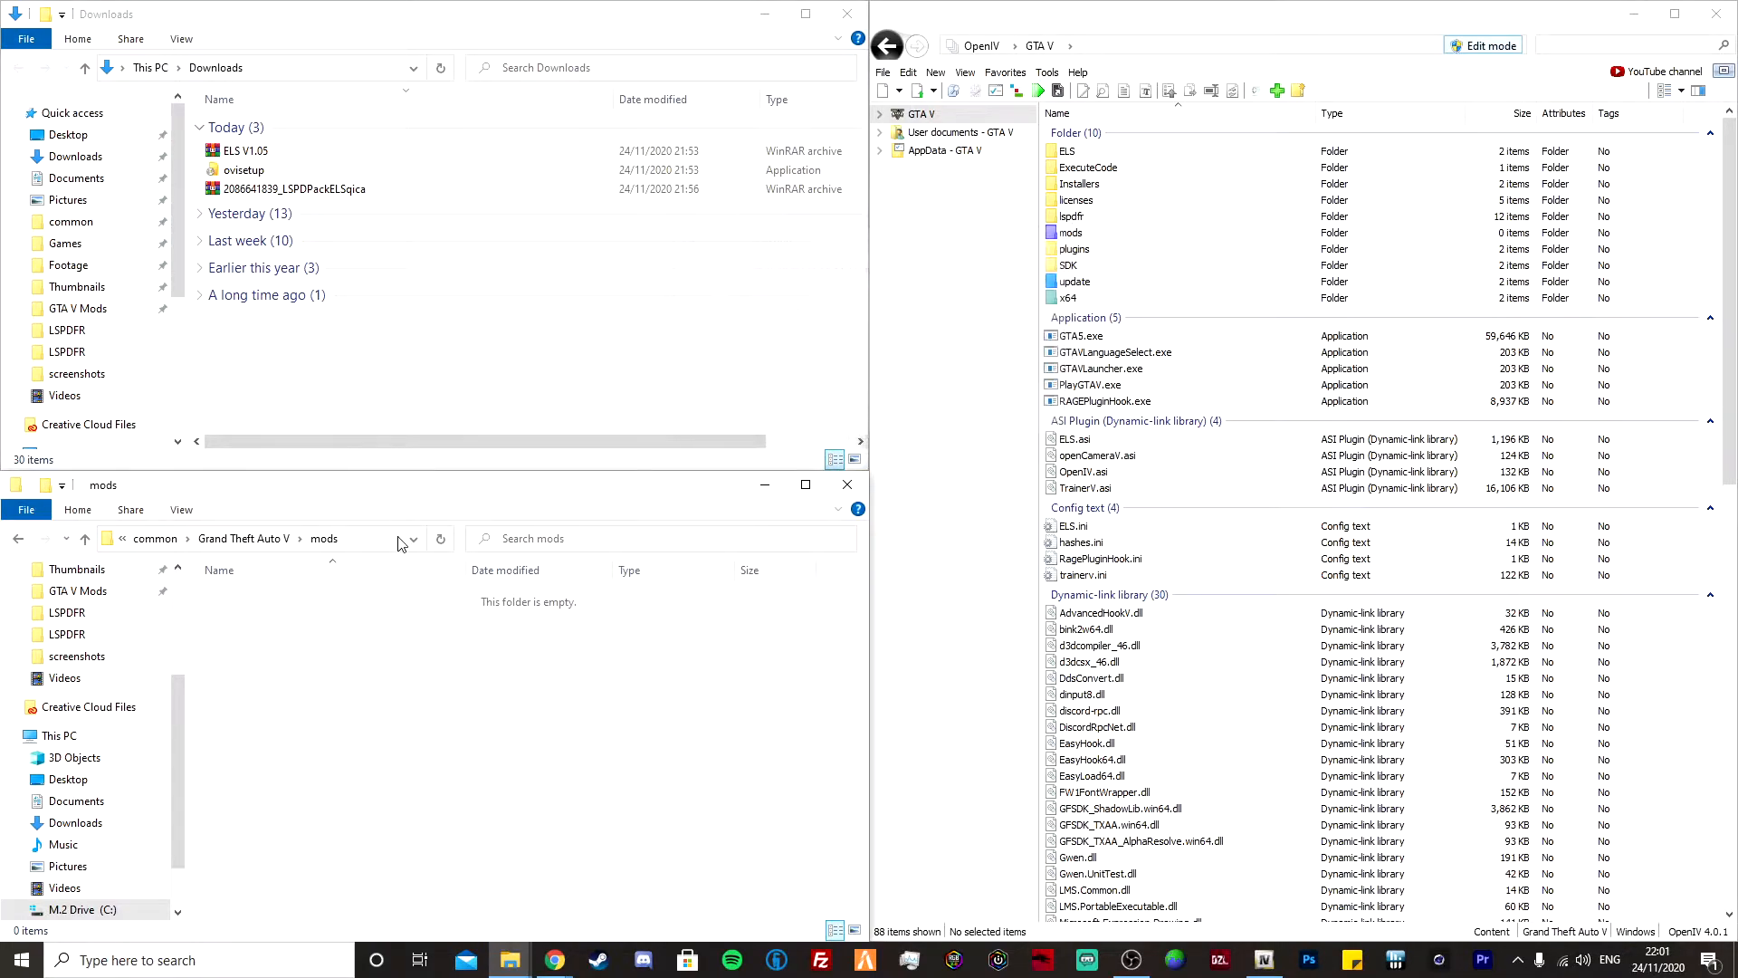
{"action": "left_click", "coordinate": [20, 538]}
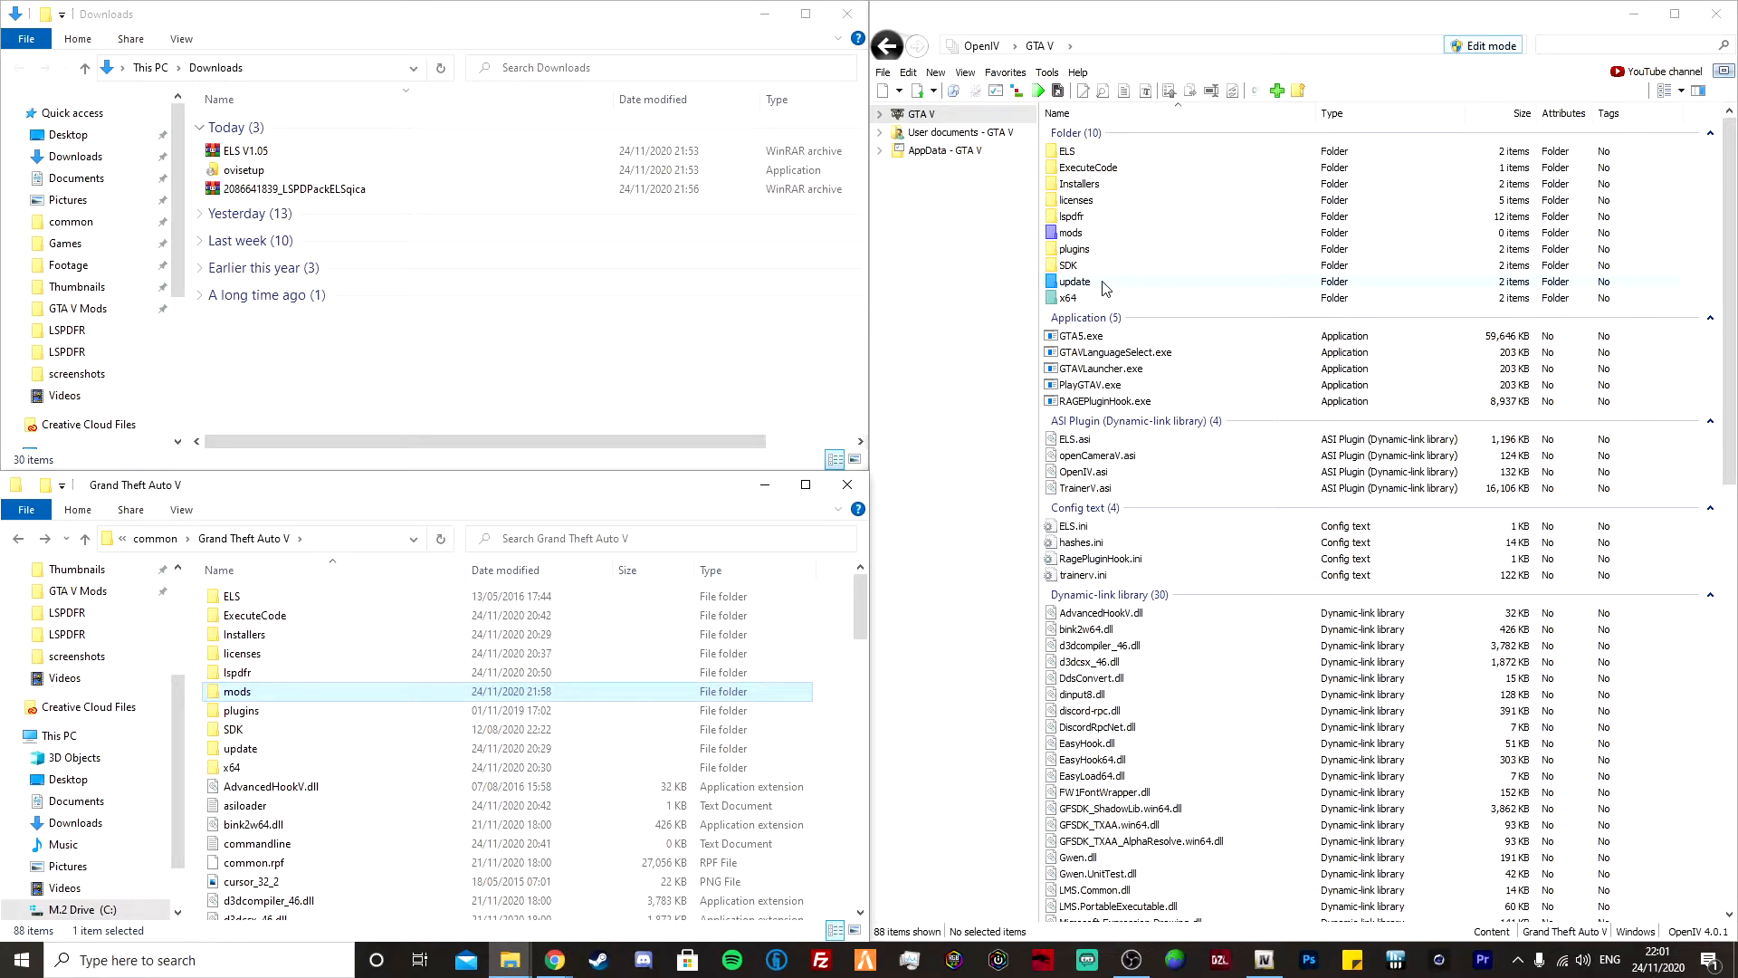
- Check the mods folder in OpenIV, then browse to the dlcpacks folder under update and x64
{"action": "double_click", "coordinate": [1112, 234]}
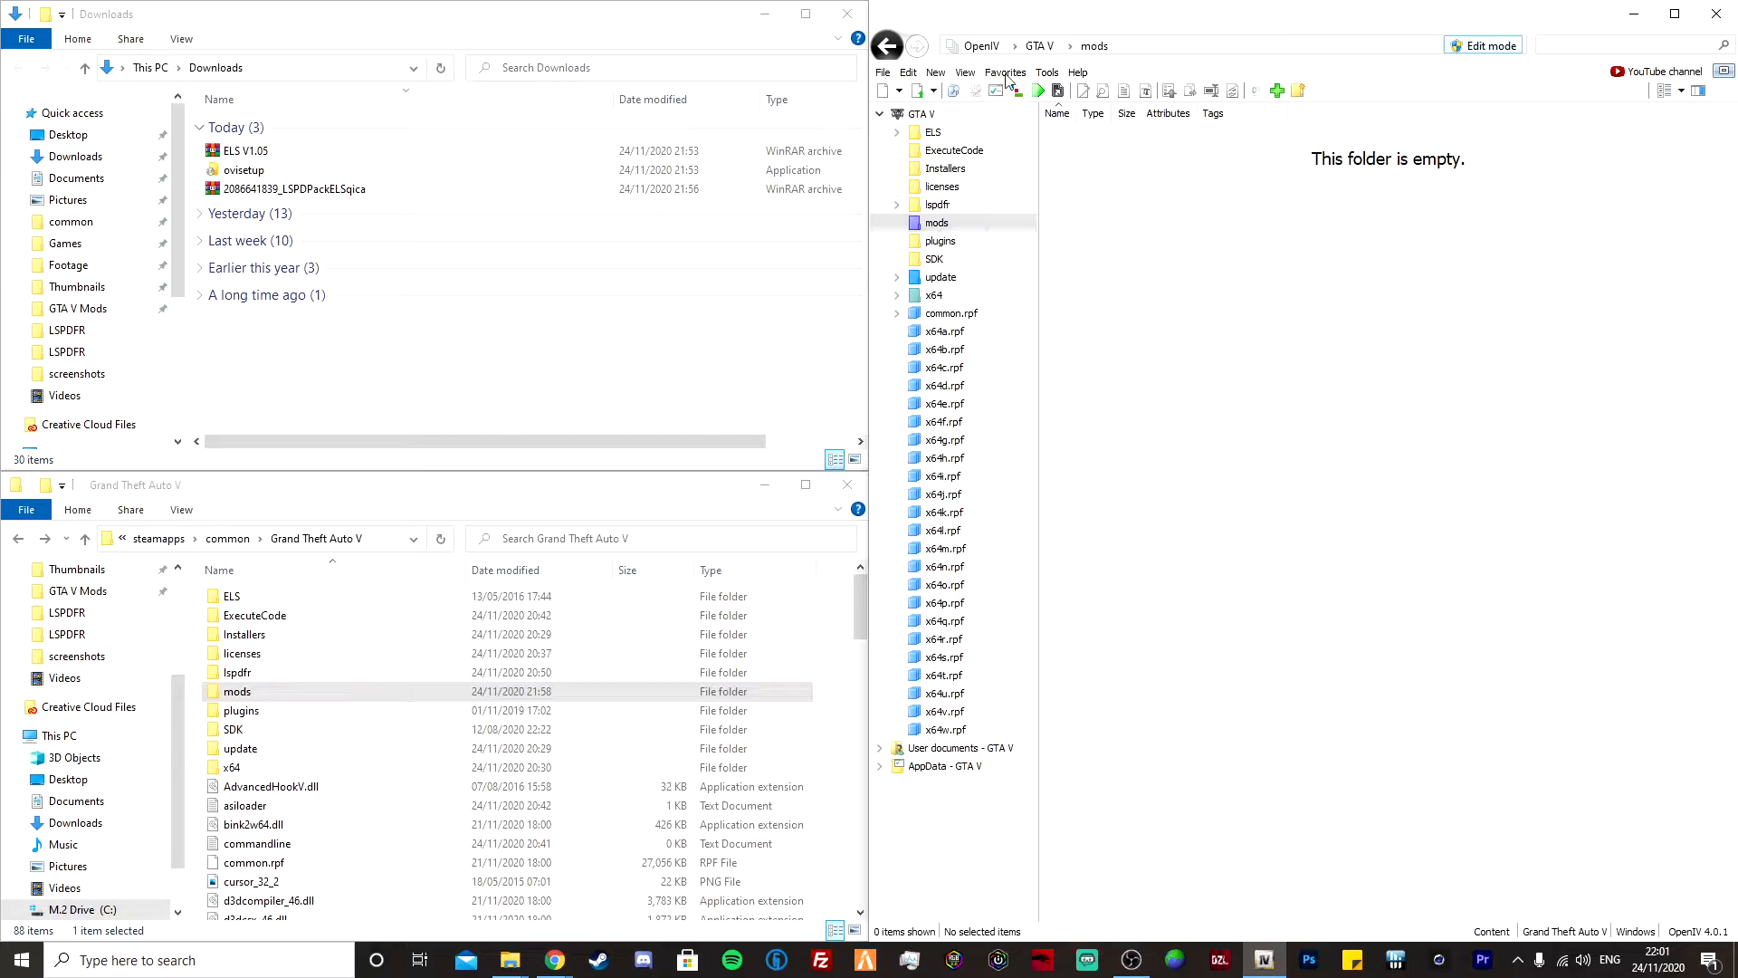
{"action": "left_click", "coordinate": [887, 45]}
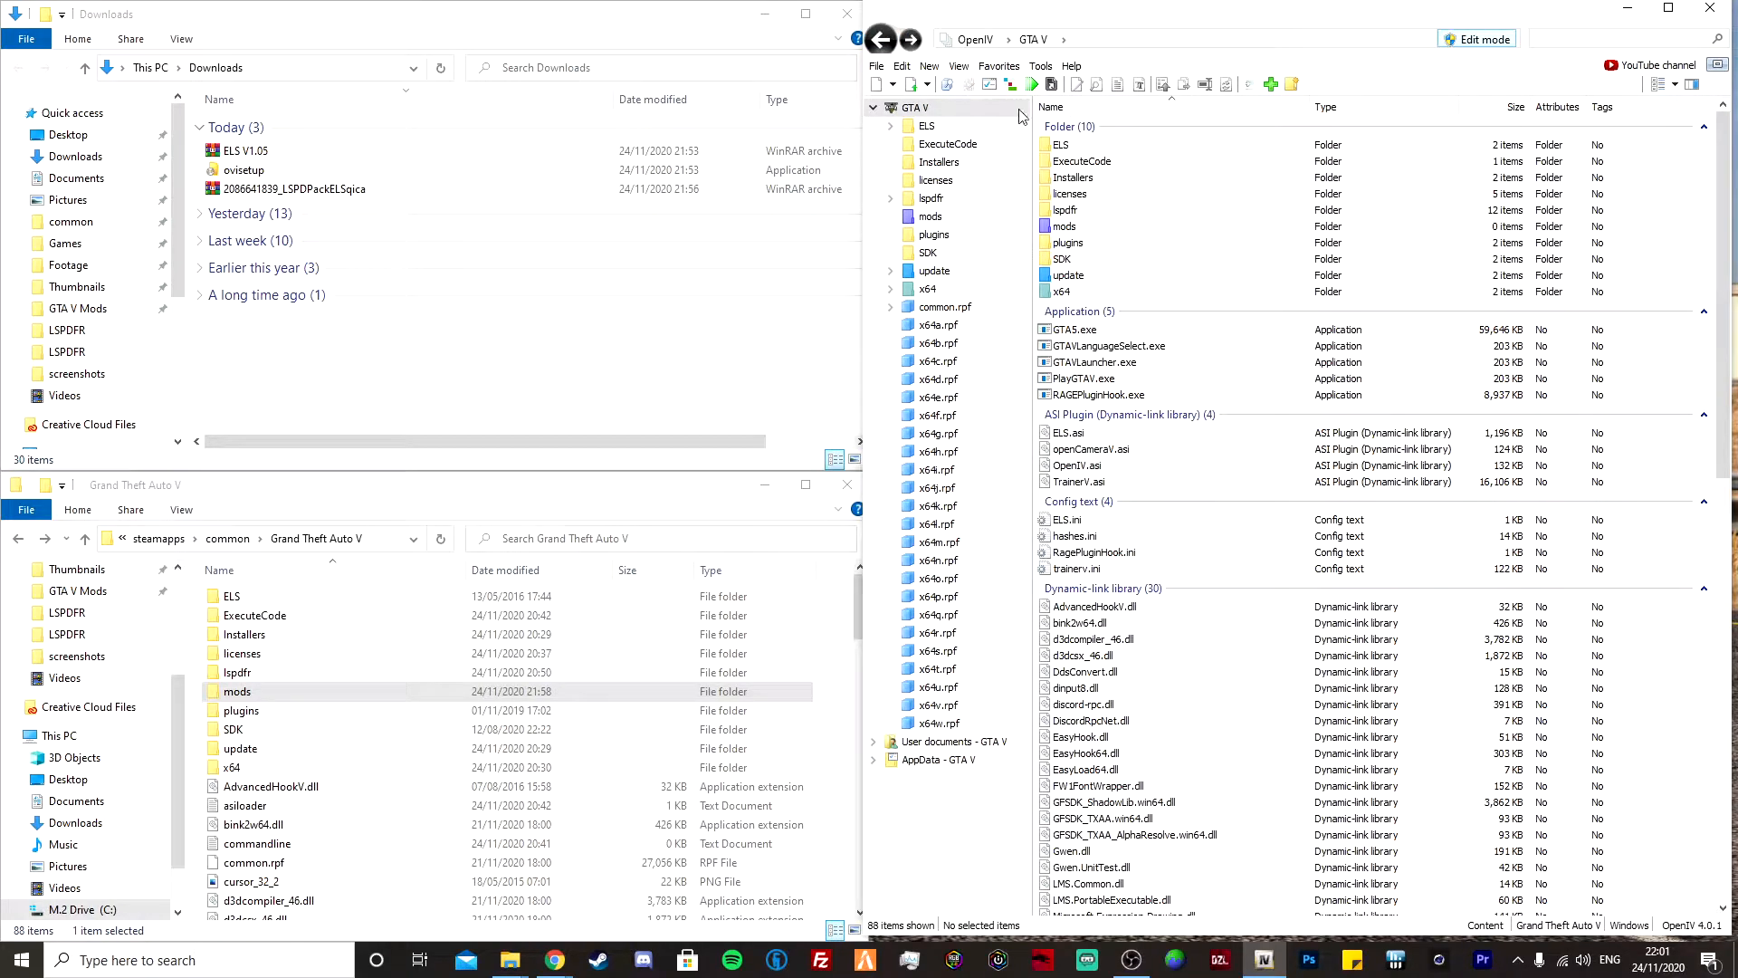
{"action": "double_click", "coordinate": [1065, 282]}
{"action": "double_click", "coordinate": [1083, 147]}
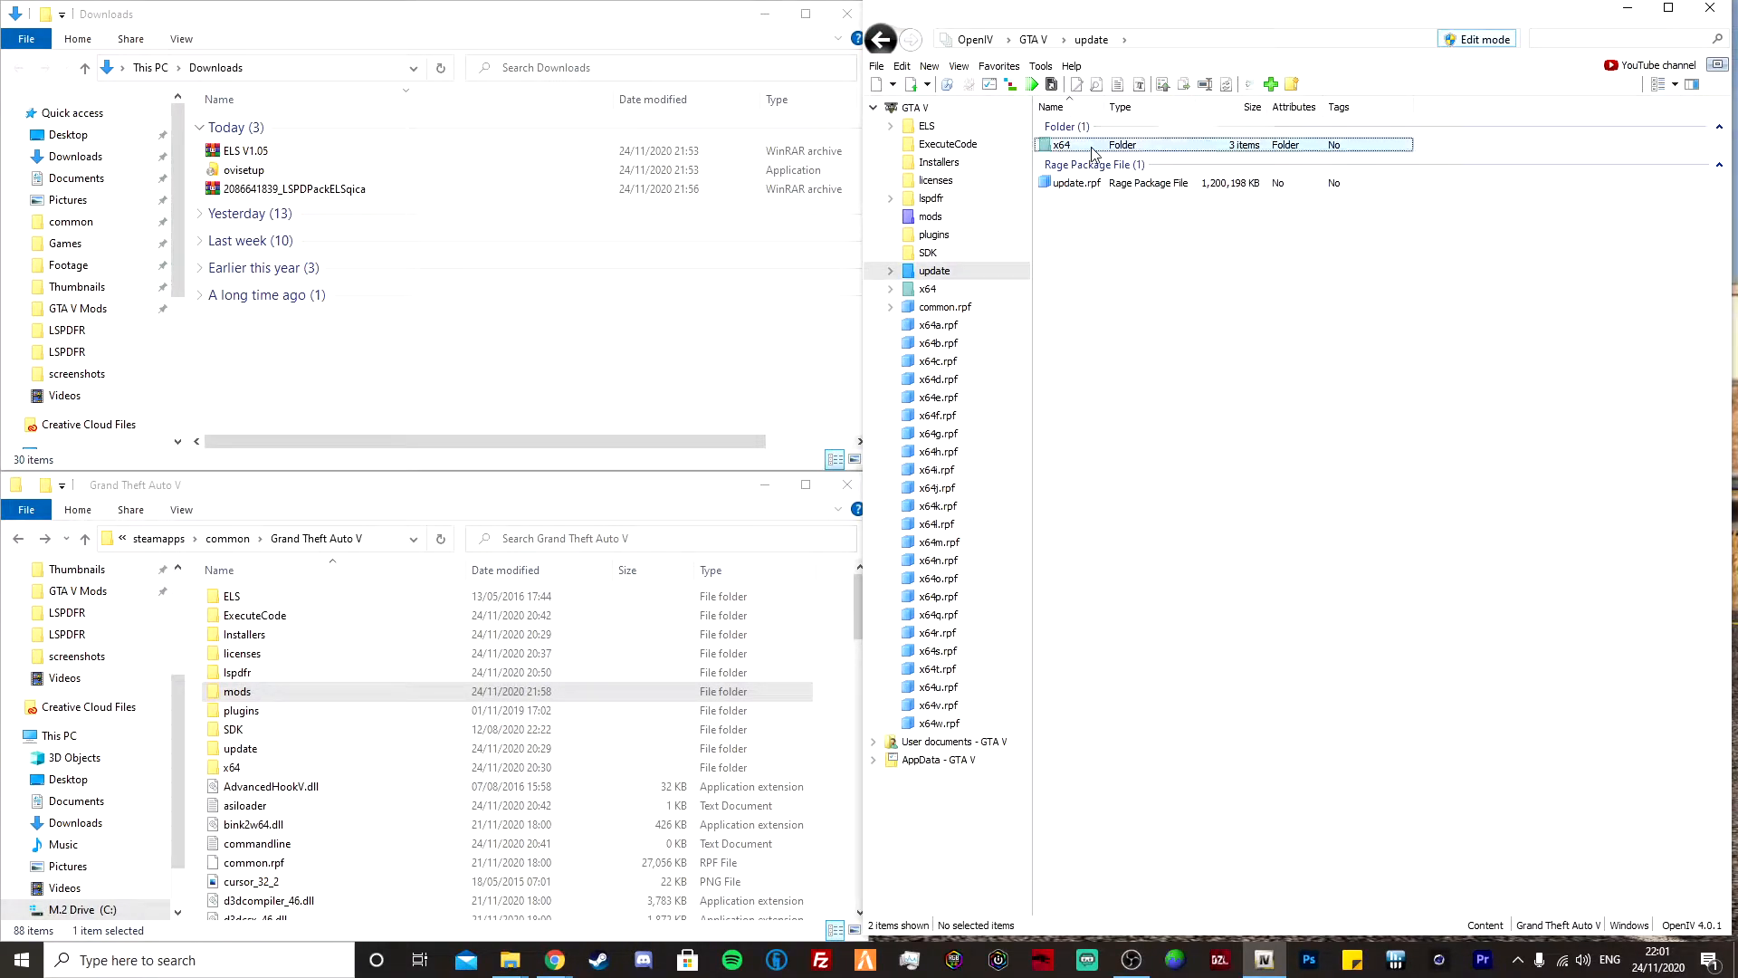
{"action": "left_click", "coordinate": [1064, 162]}
{"action": "double_click", "coordinate": [1064, 163]}
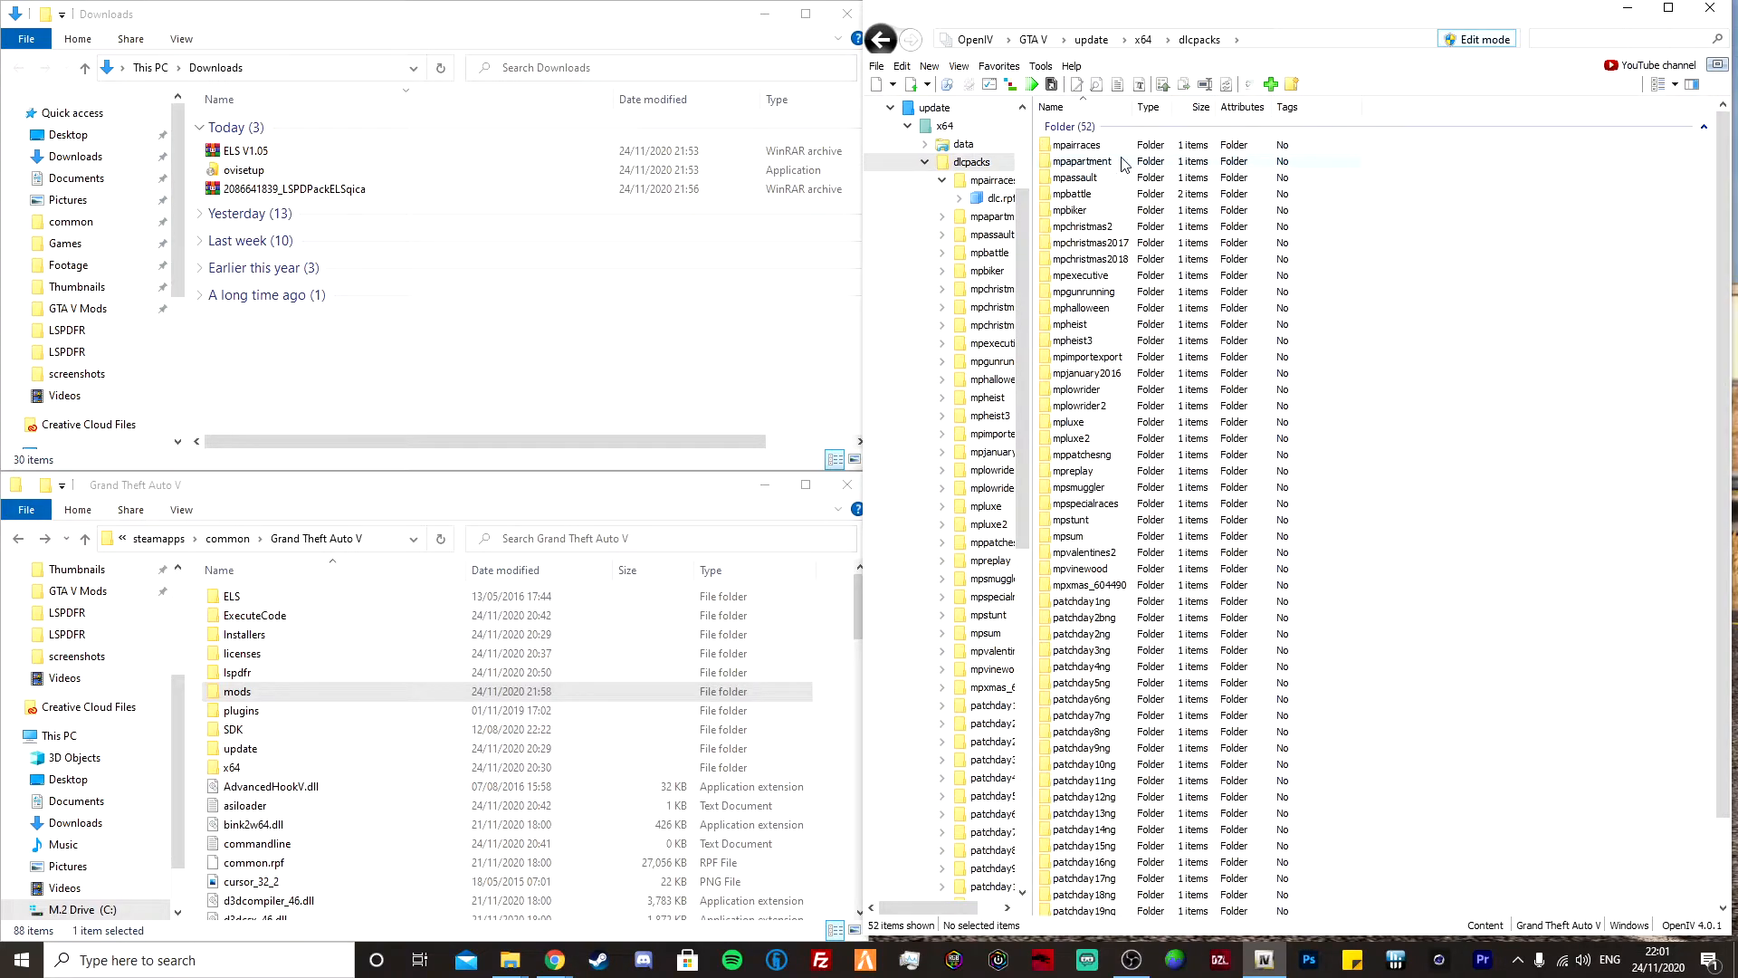
{"action": "scroll", "coordinate": [1072, 578], "scroll_direction": "down", "scroll_amount": 2}
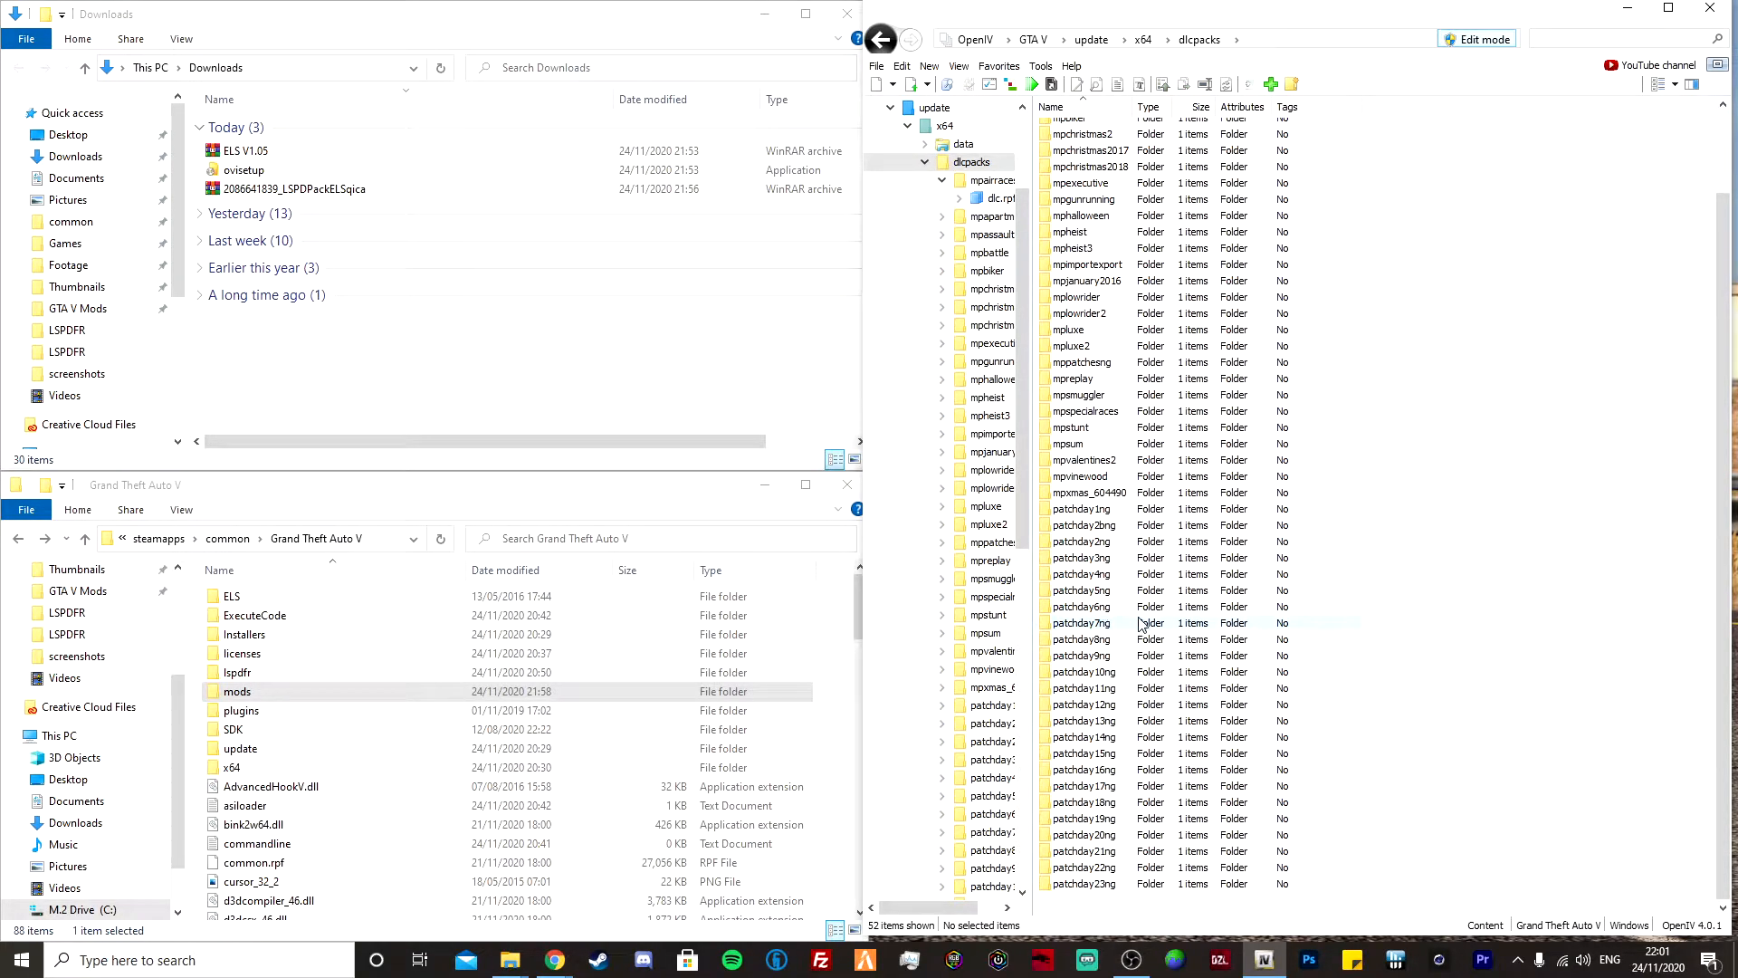
- Open the dlc.rpf archive in patchday10ng and browse through x64 and gta5 to the contents of vehicles.rpf
{"action": "double_click", "coordinate": [1132, 679]}
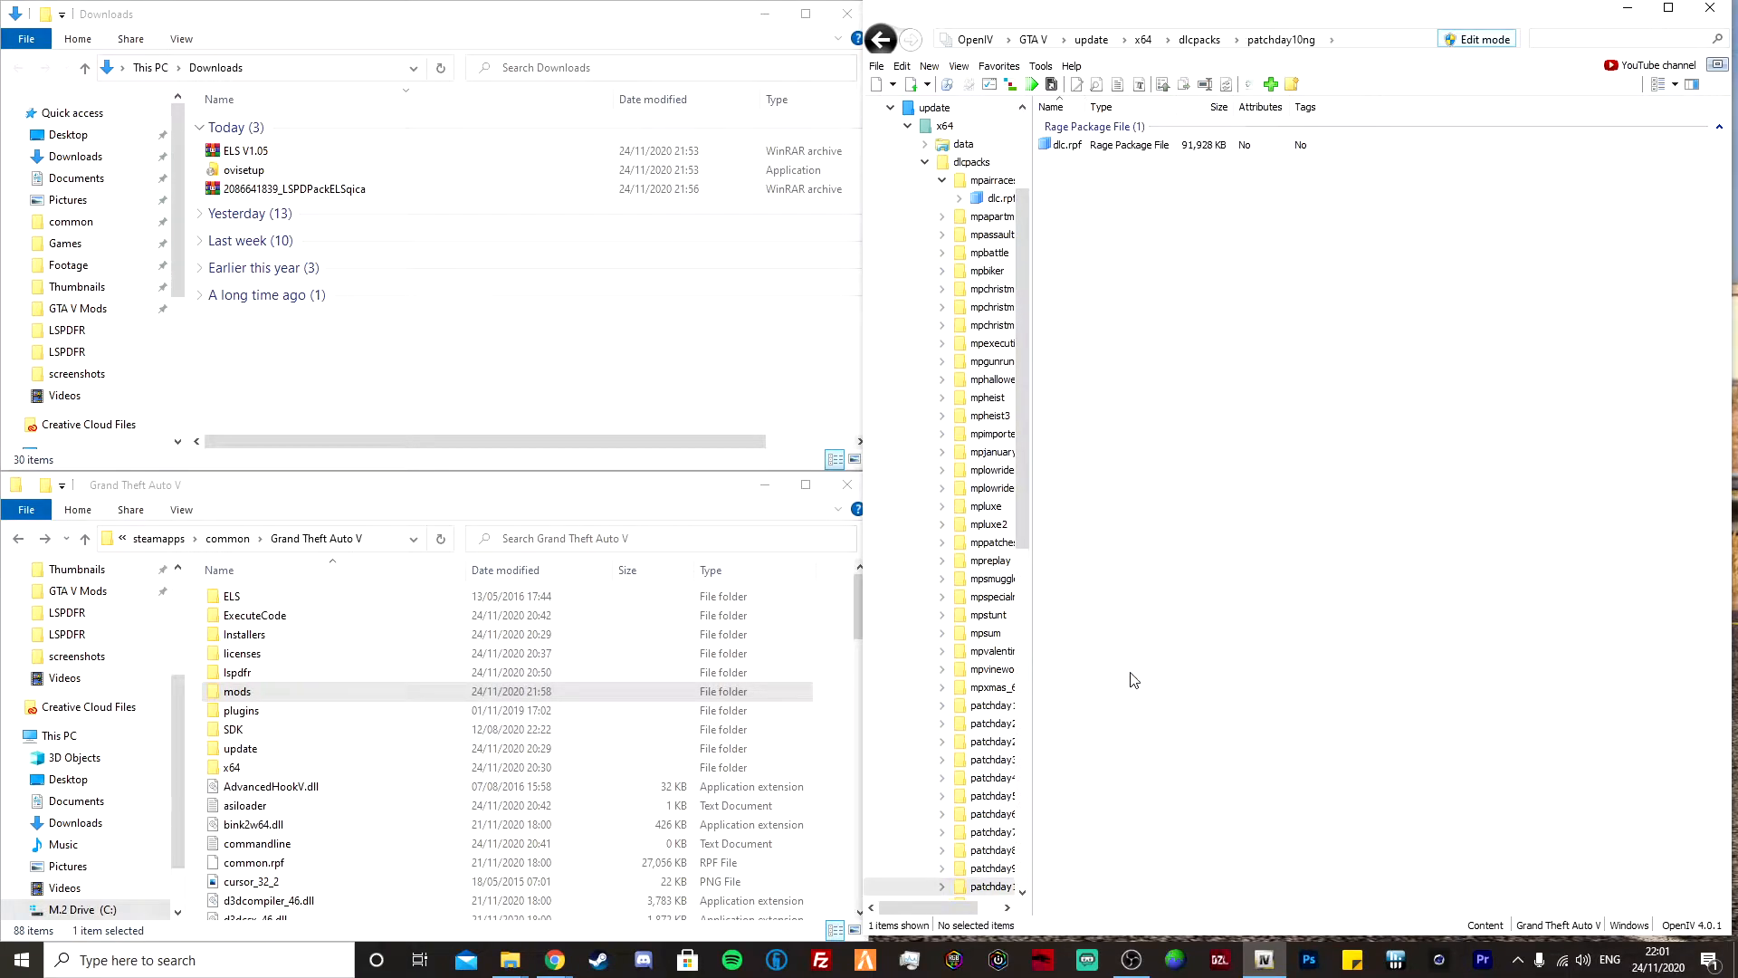
{"action": "left_click", "coordinate": [1119, 147]}
{"action": "double_click", "coordinate": [1119, 148]}
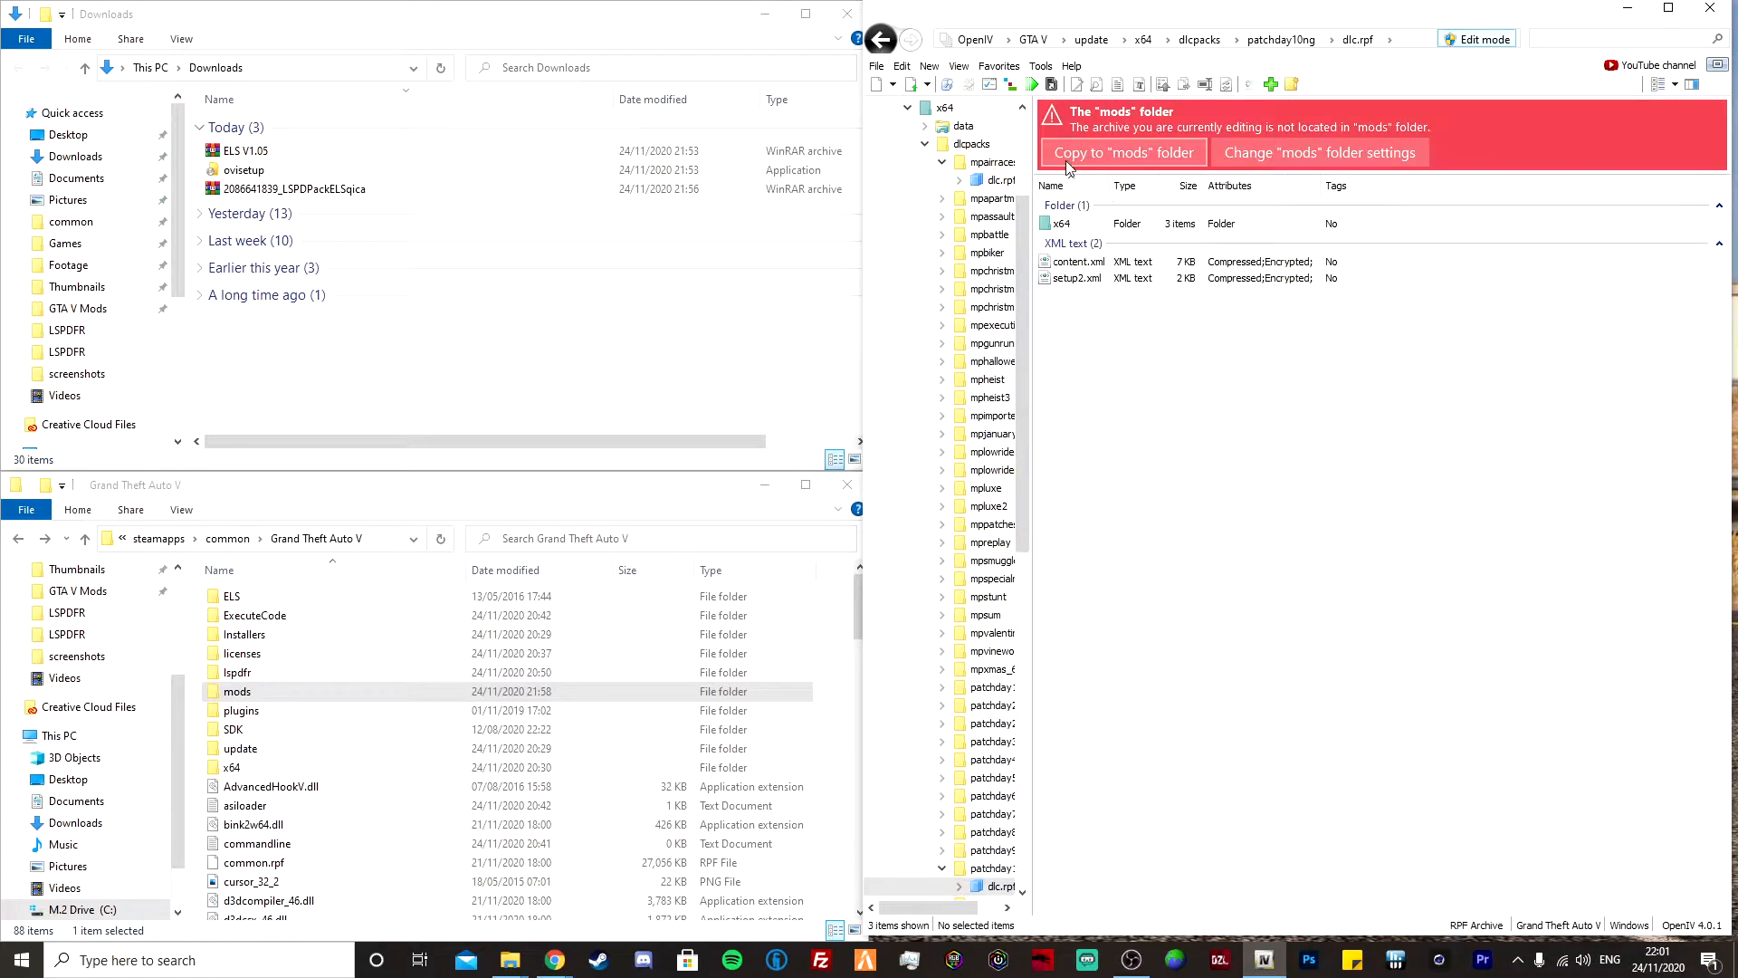
{"action": "double_click", "coordinate": [1077, 224]}
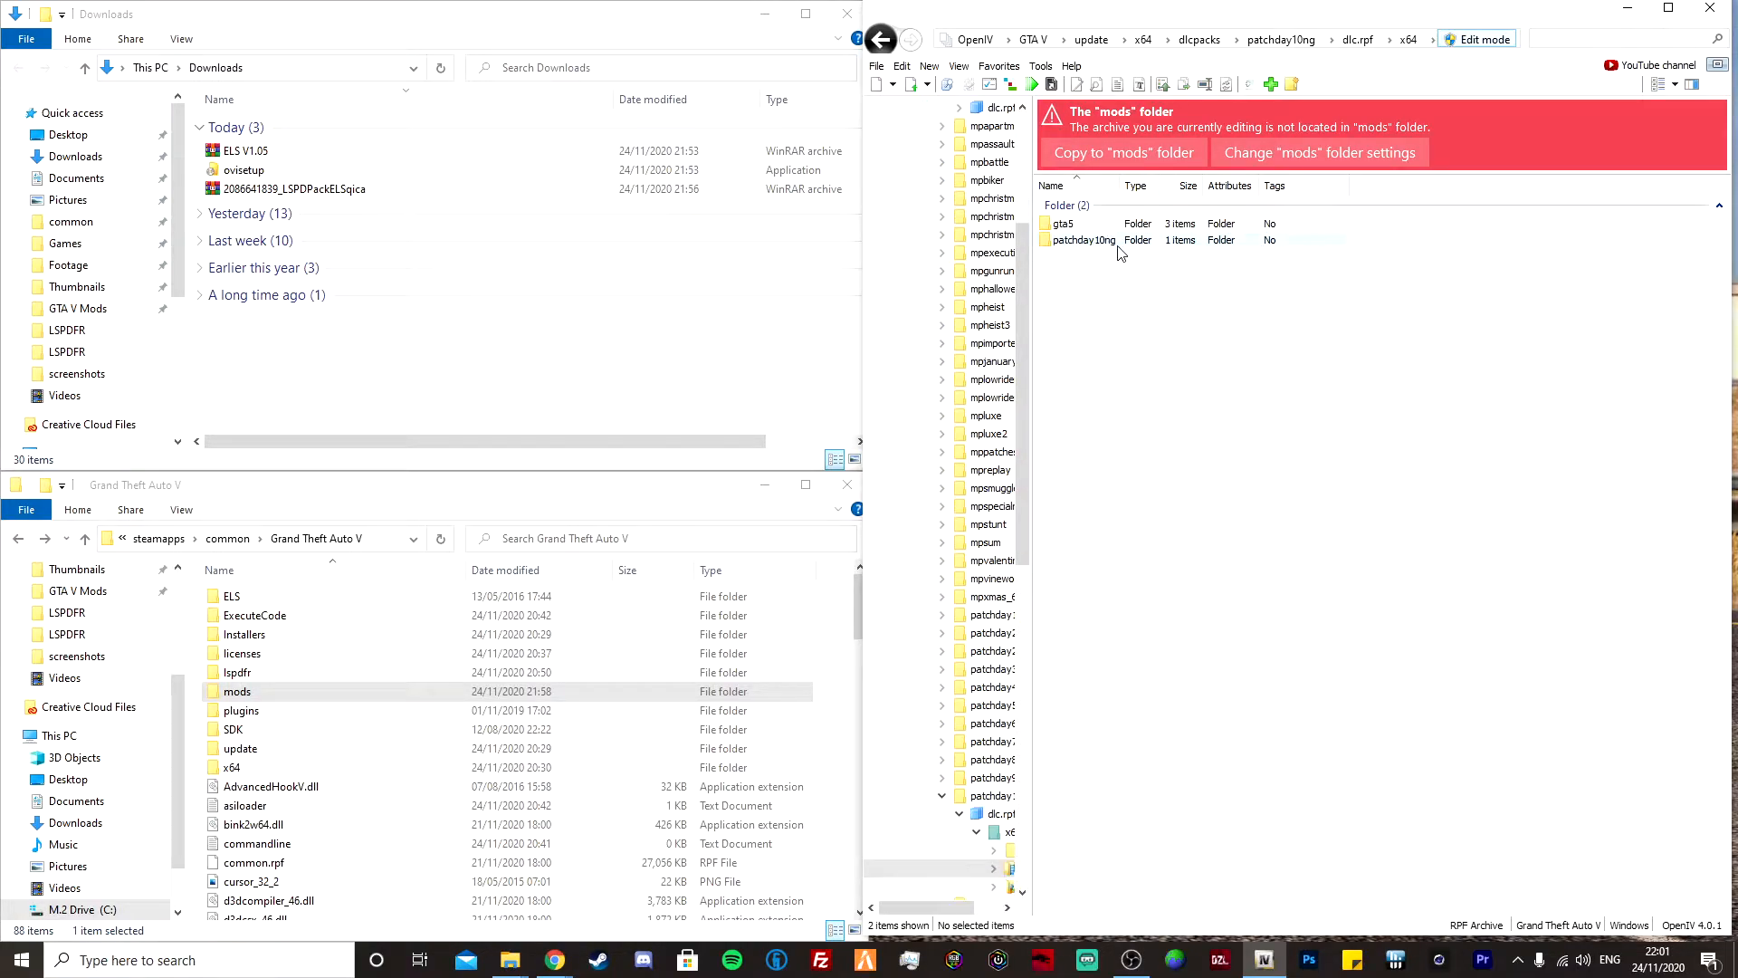
{"action": "double_click", "coordinate": [1084, 225]}
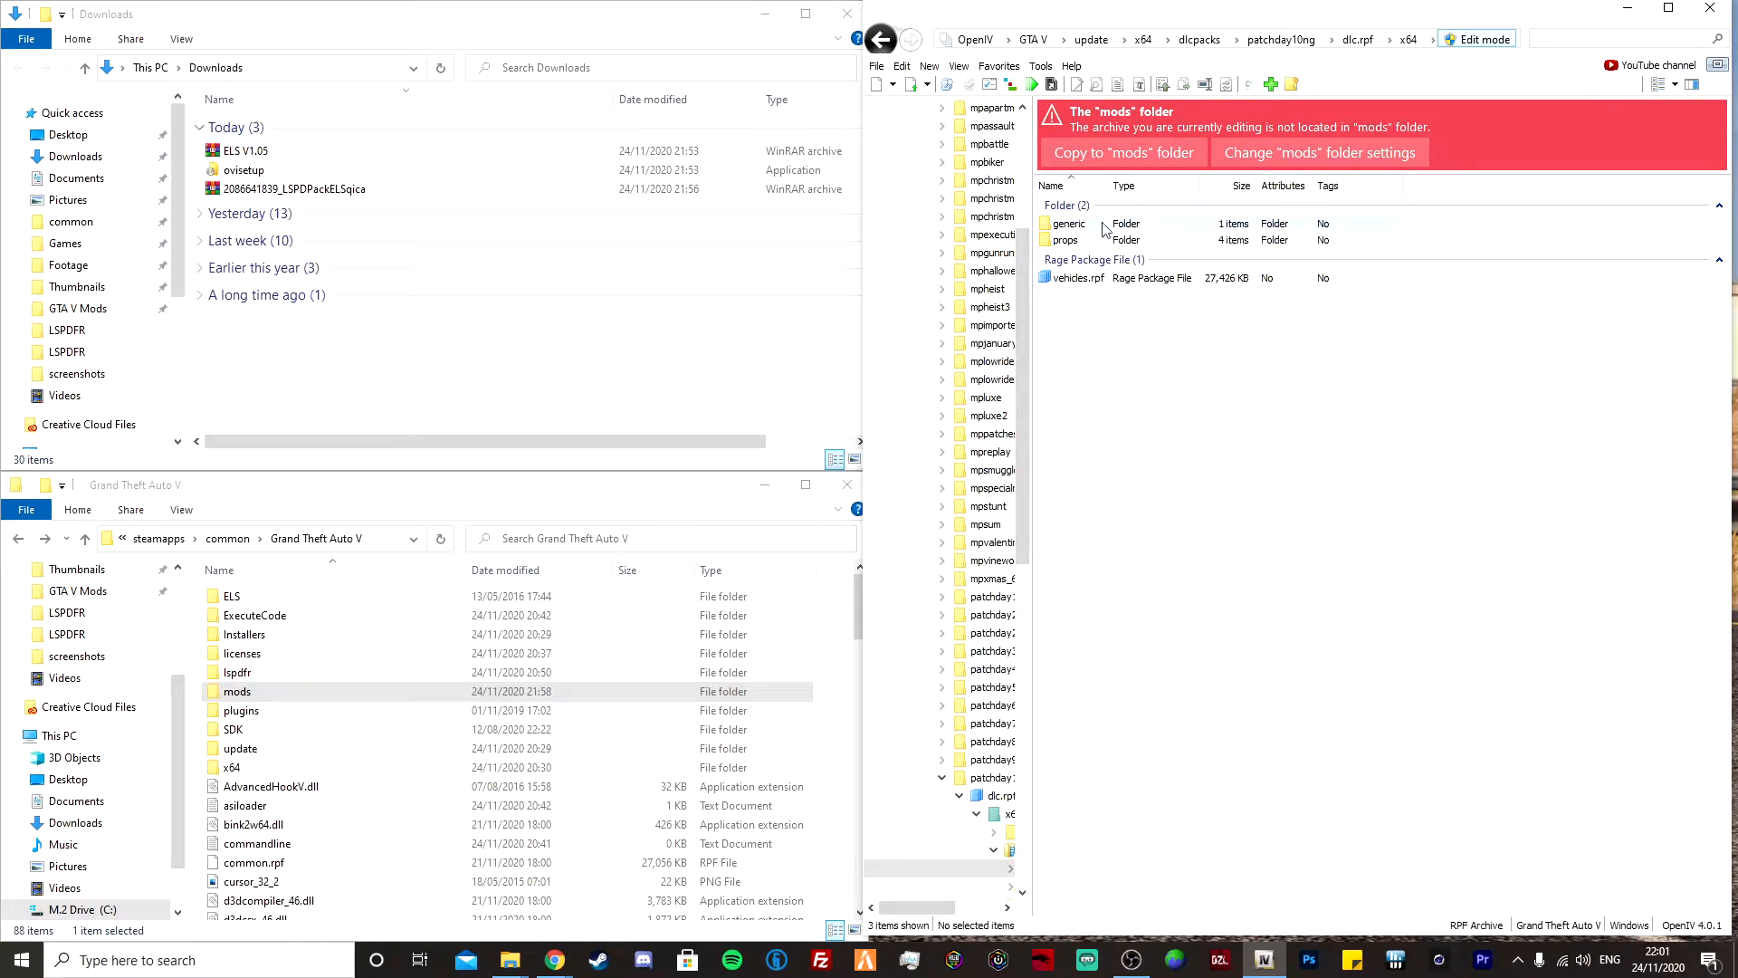
{"action": "double_click", "coordinate": [1107, 288]}
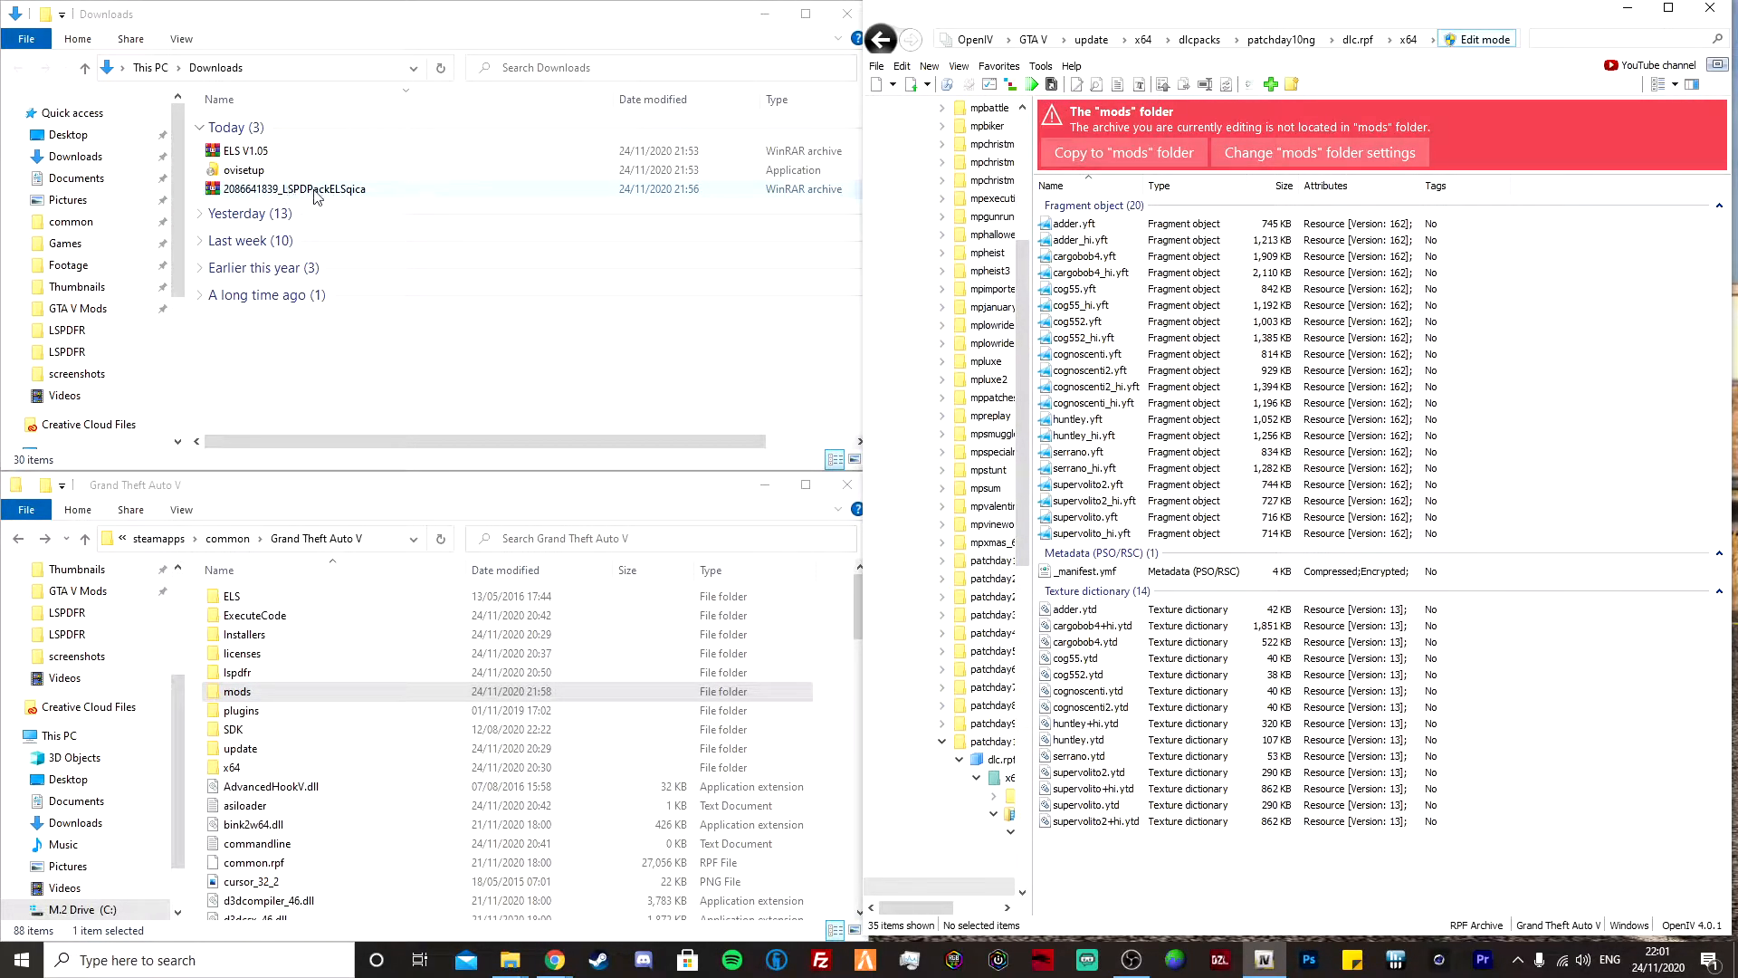
- Open the downloaded LSPDPackELSqica archive in WinRAR, fit its window over Downloads and open the pack's Models folder
{"action": "left_click", "coordinate": [351, 190]}
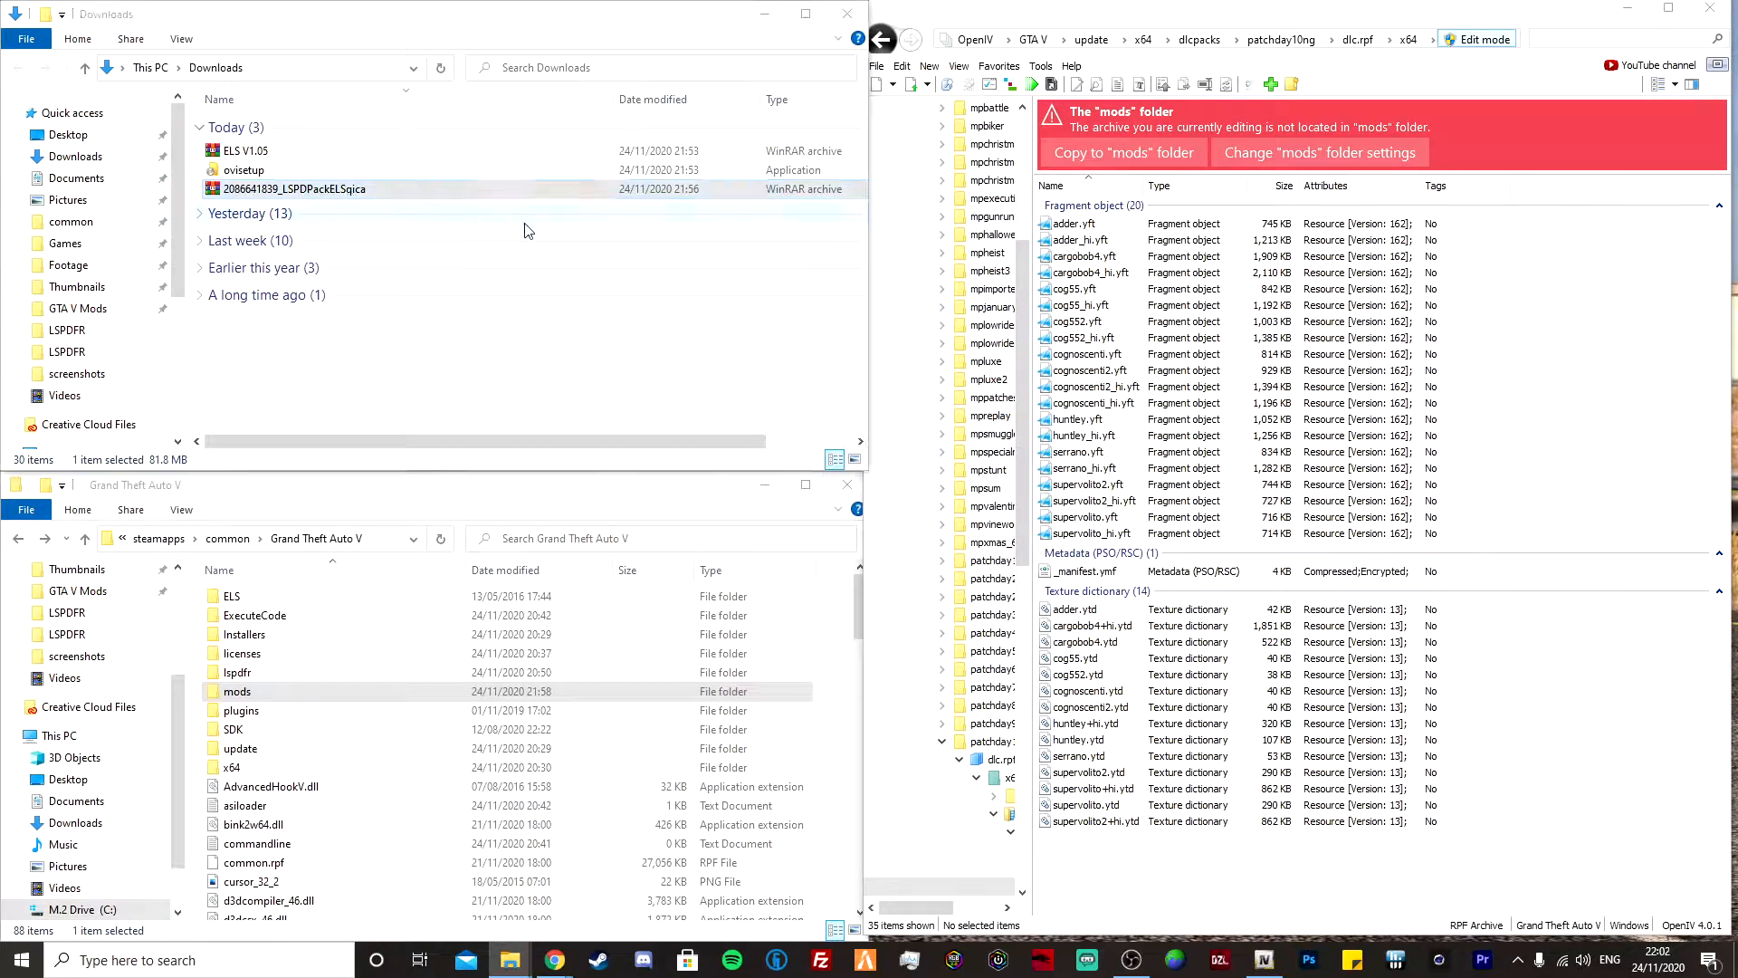
{"action": "double_click", "coordinate": [304, 192]}
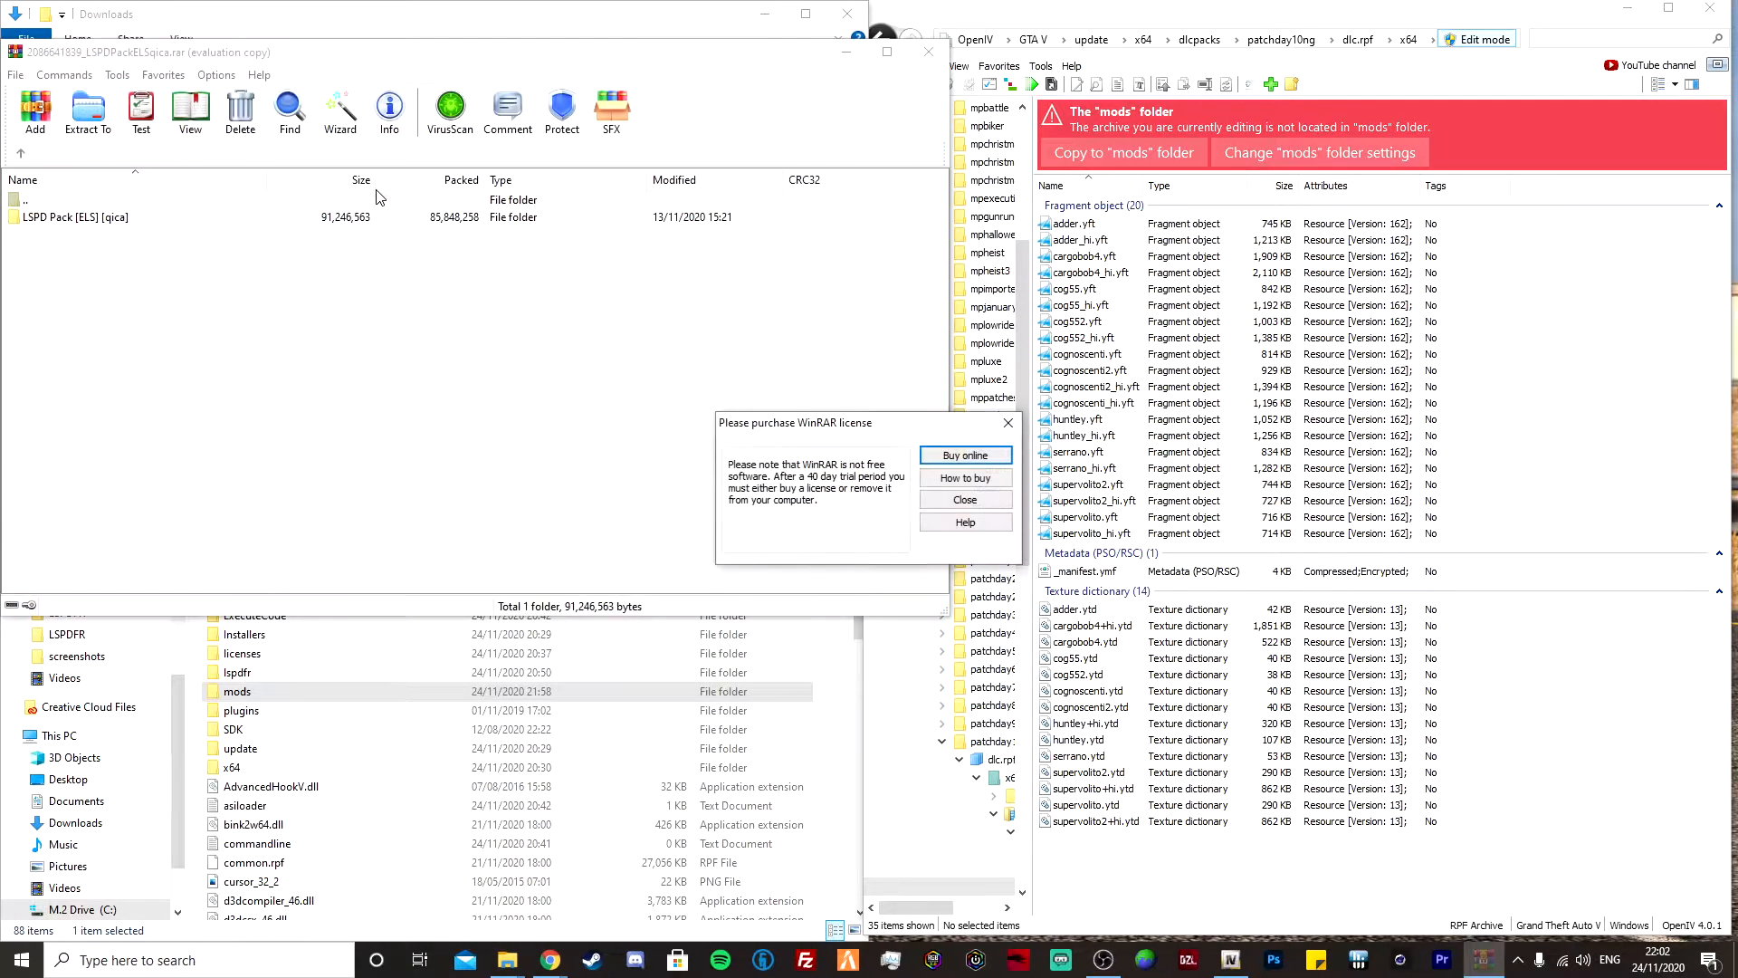
{"action": "left_click", "coordinate": [1011, 425]}
{"action": "left_click_drag", "start_coordinate": [563, 52], "coordinate": [1, 2]}
{"action": "double_click", "coordinate": [136, 183]}
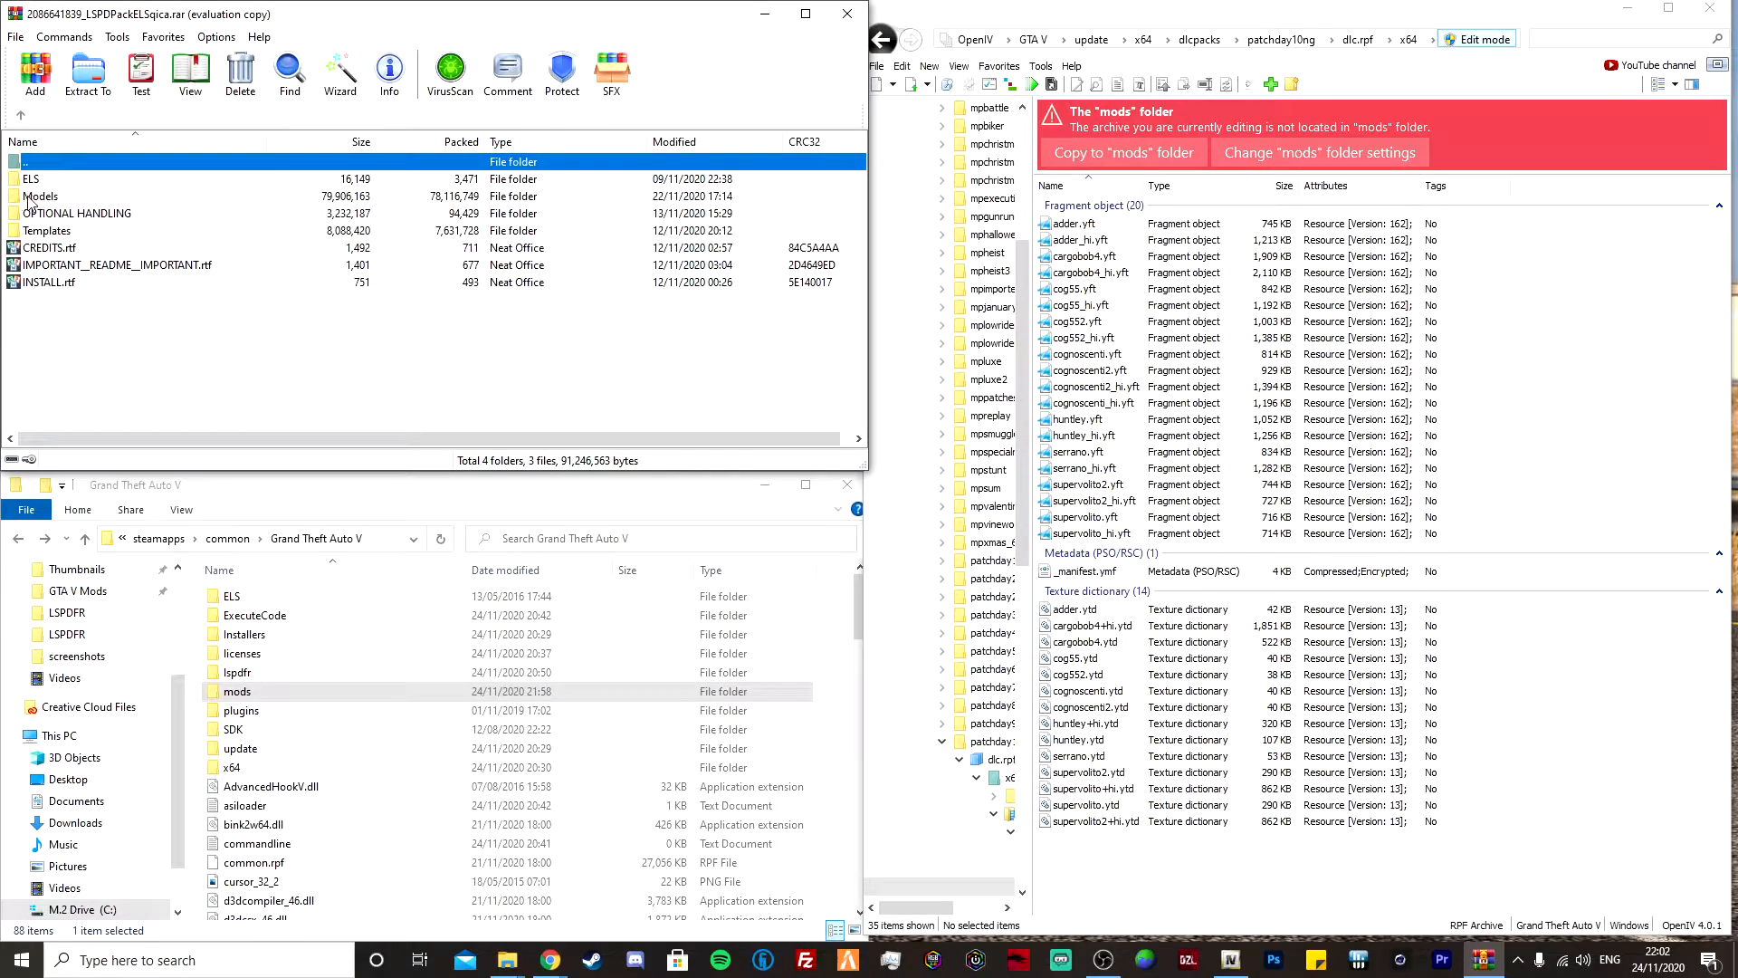
{"action": "double_click", "coordinate": [80, 197]}
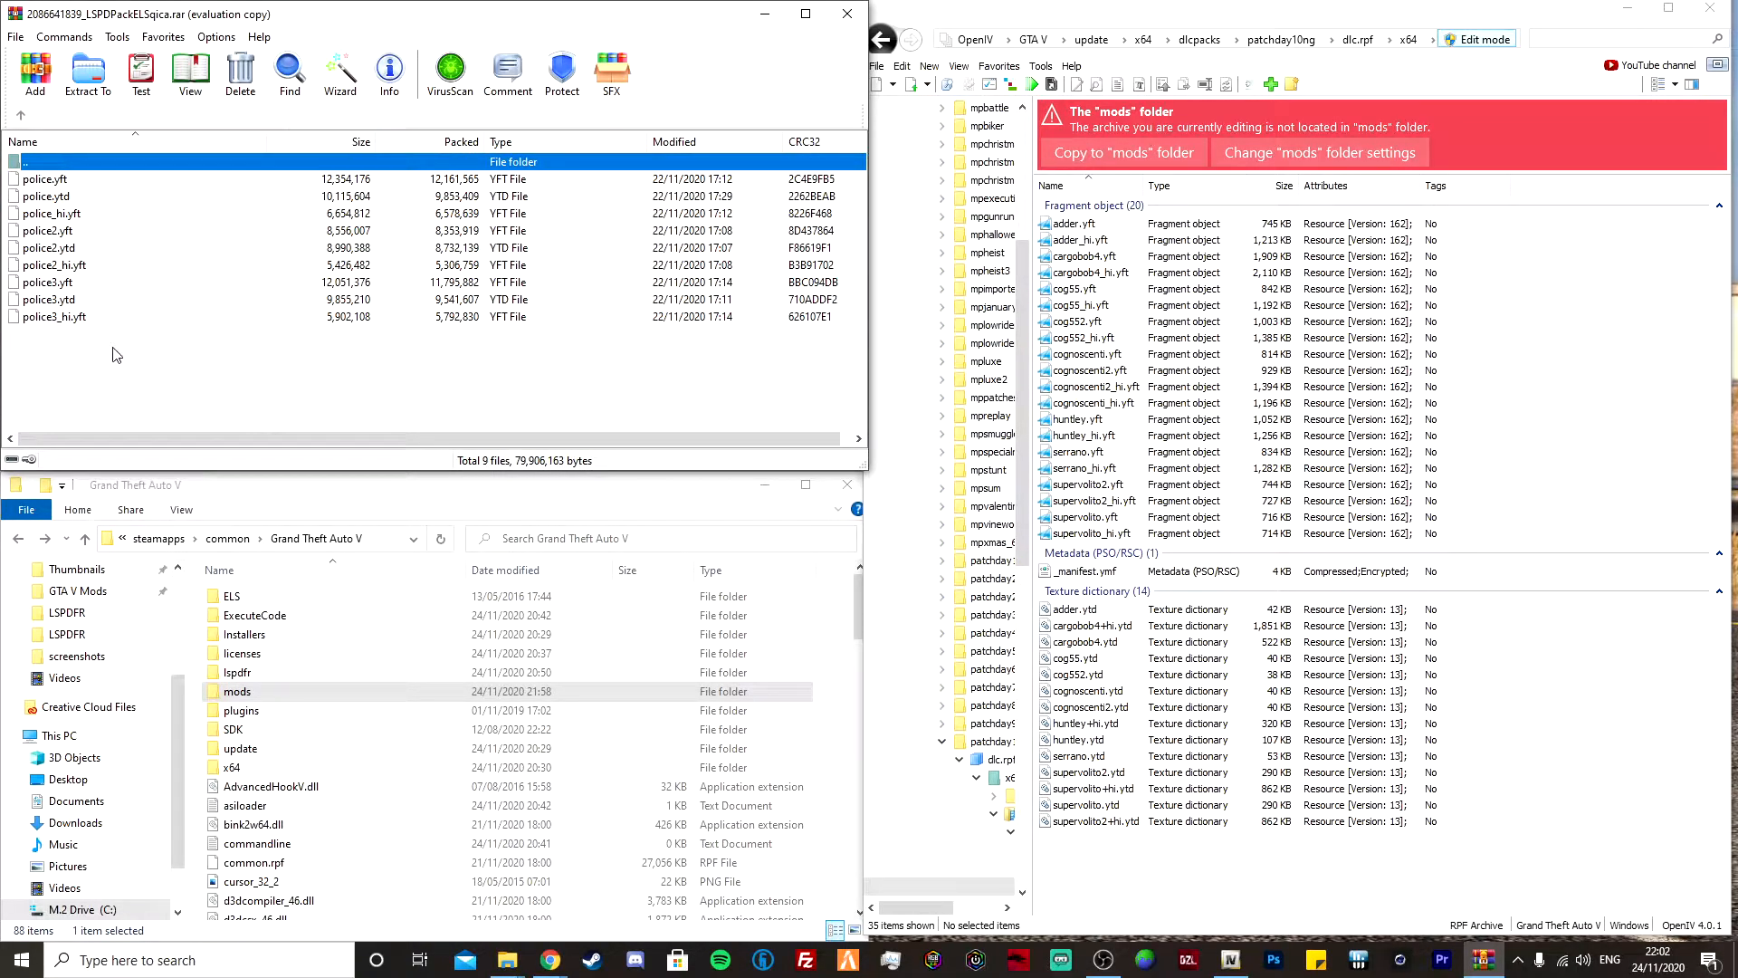
- Add all the police model and texture files from the pack's Models folder to the vehicles.rpf archive open in OpenIV
{"action": "left_click_drag", "start_coordinate": [231, 375], "coordinate": [143, 181]}
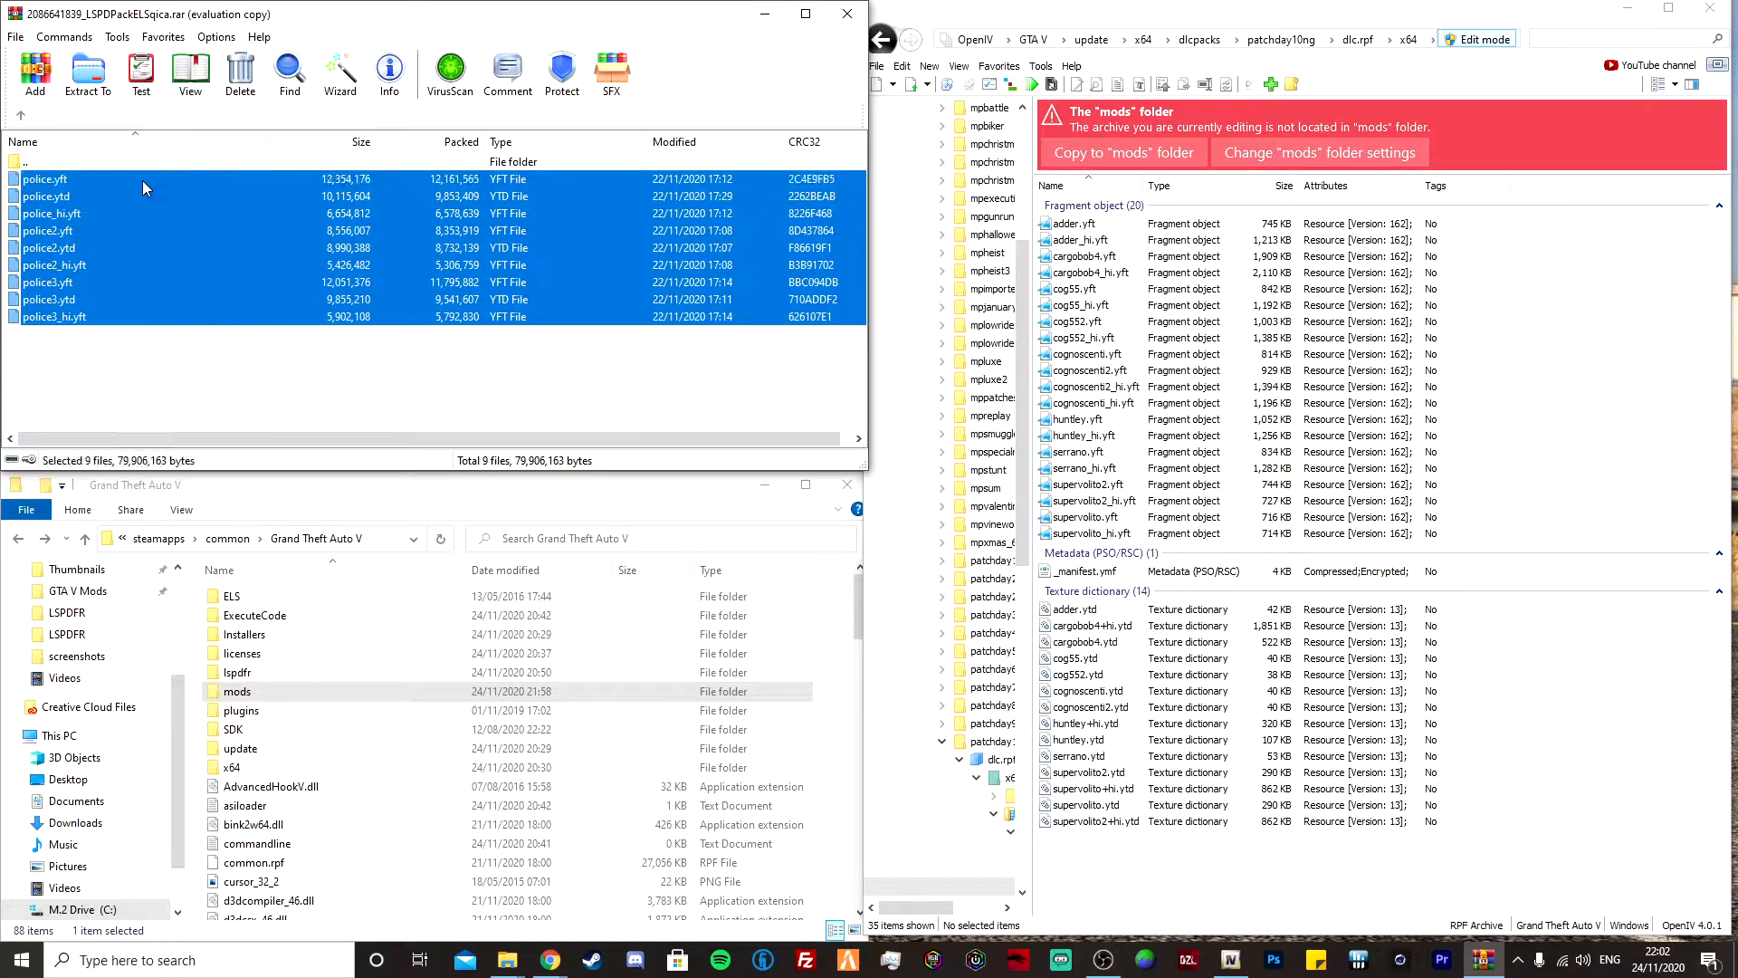
{"action": "left_click_drag", "start_coordinate": [62, 222], "coordinate": [1609, 384]}
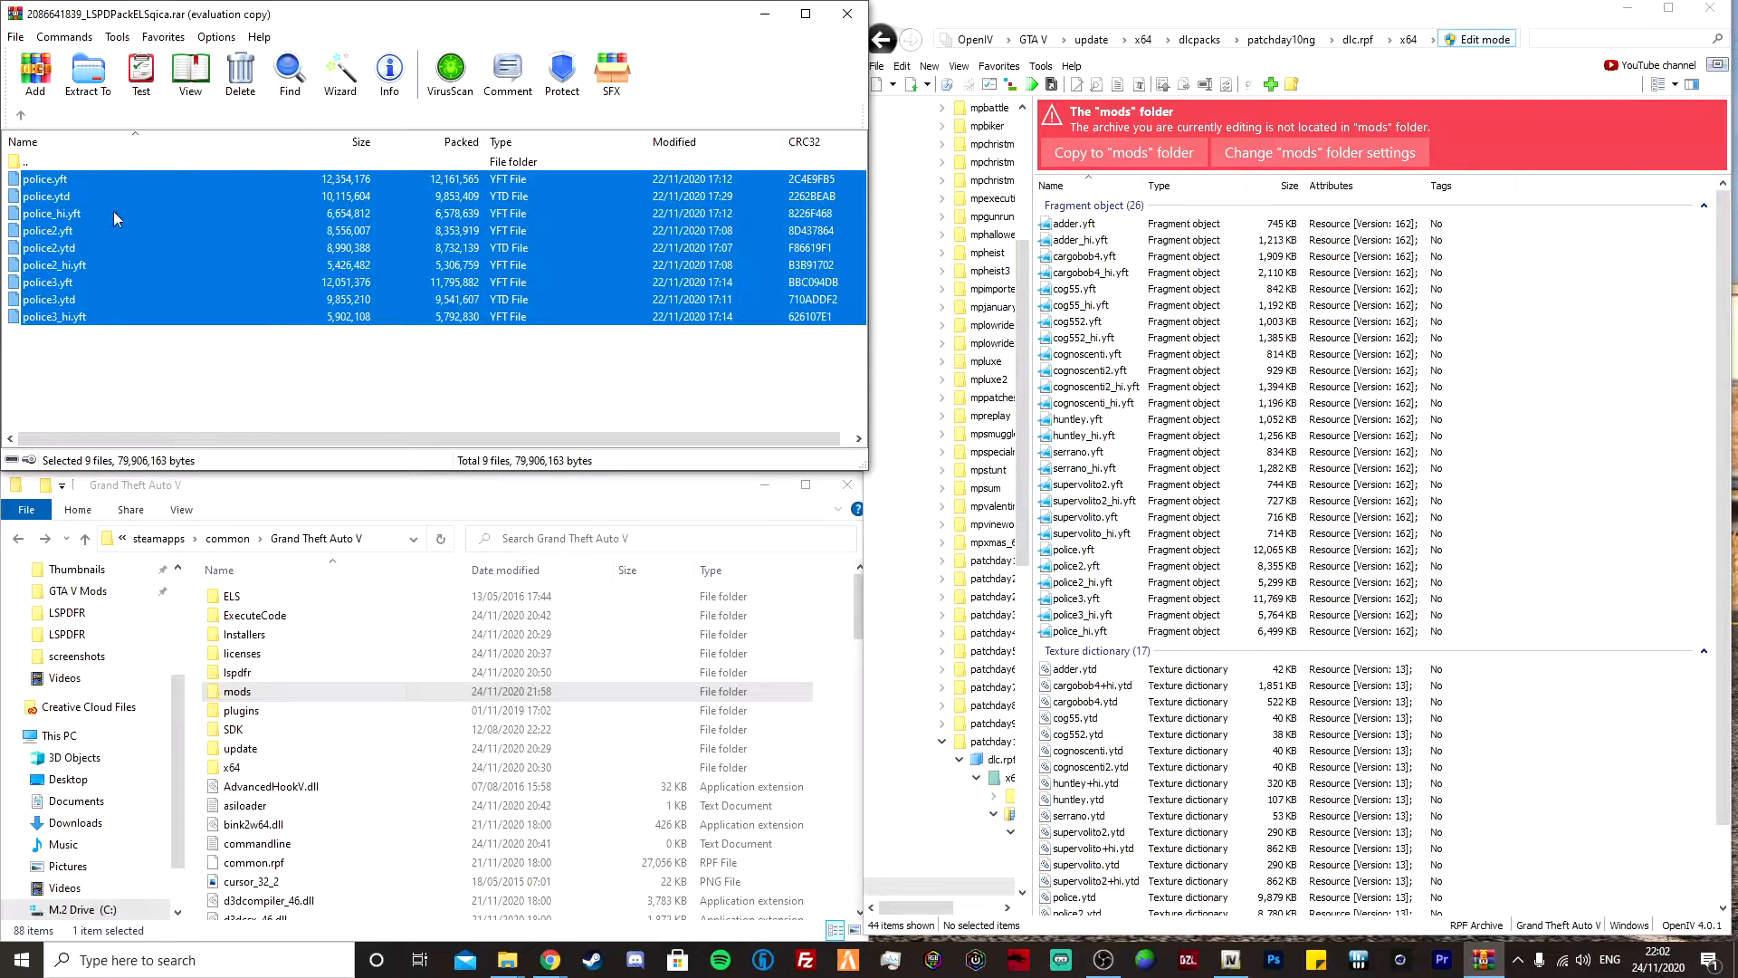
{"action": "left_click", "coordinate": [66, 341]}
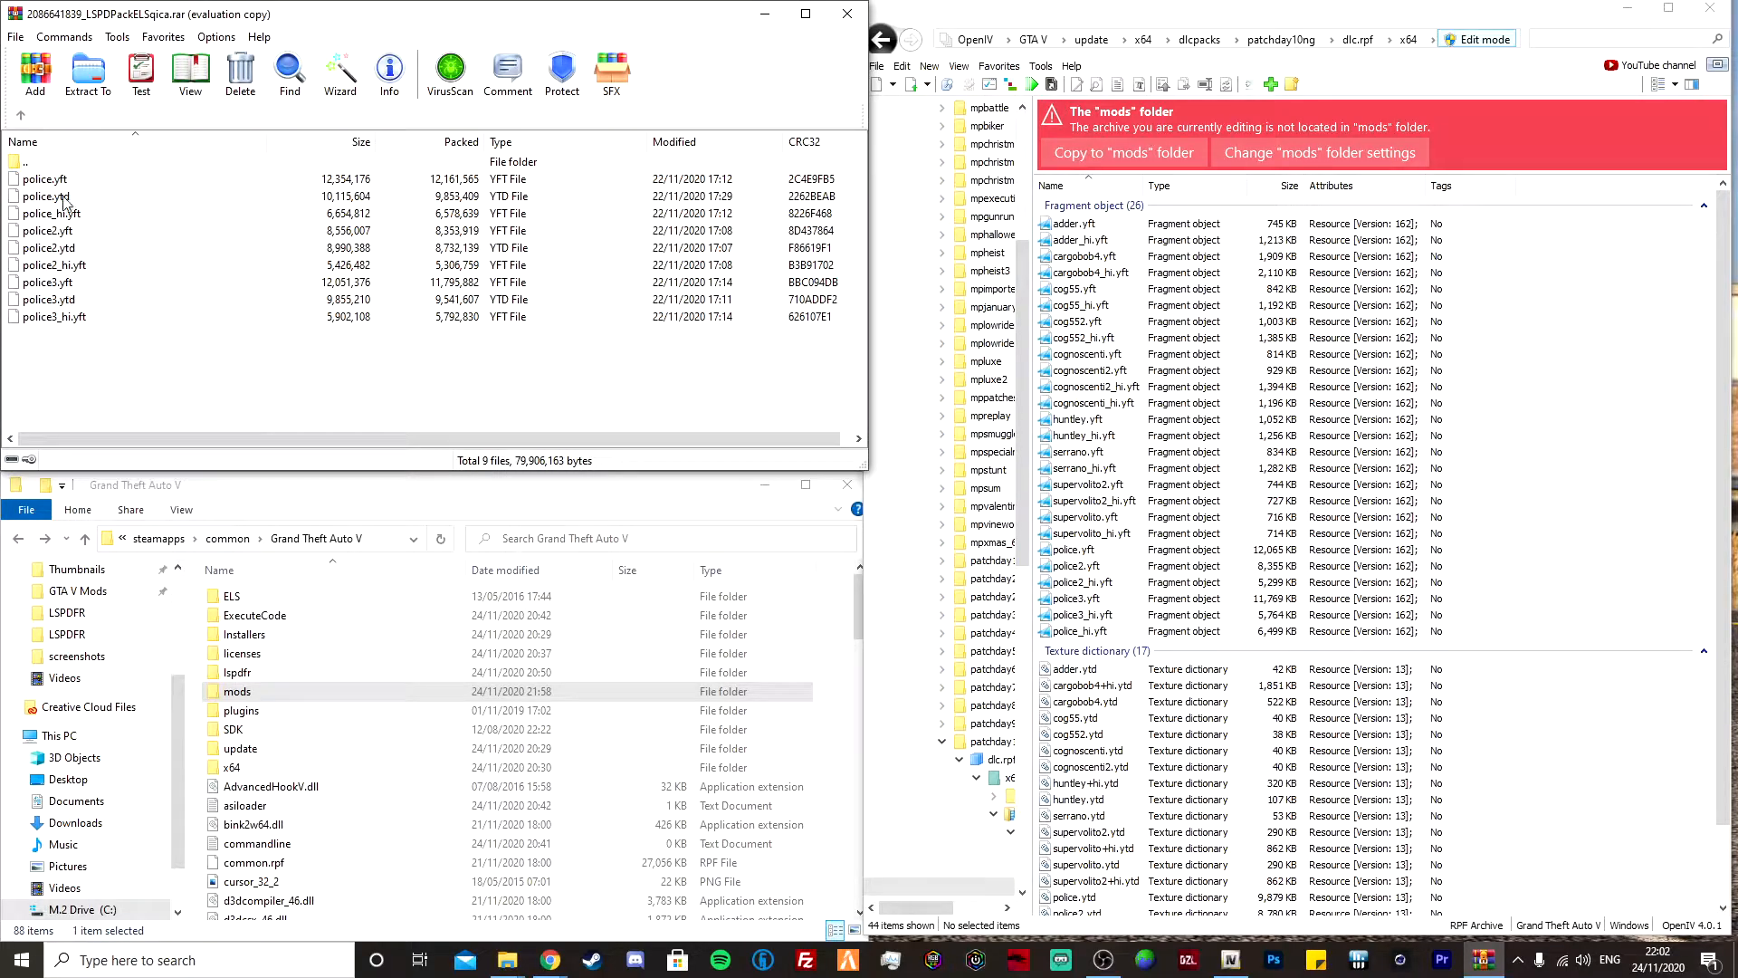
- Copy police.xml, police2.xml and police3.xml from the pack's ELS pack_default folder into the game's ELS pack_default folder, replacing the existing POLICE file
{"action": "left_click", "coordinate": [20, 115]}
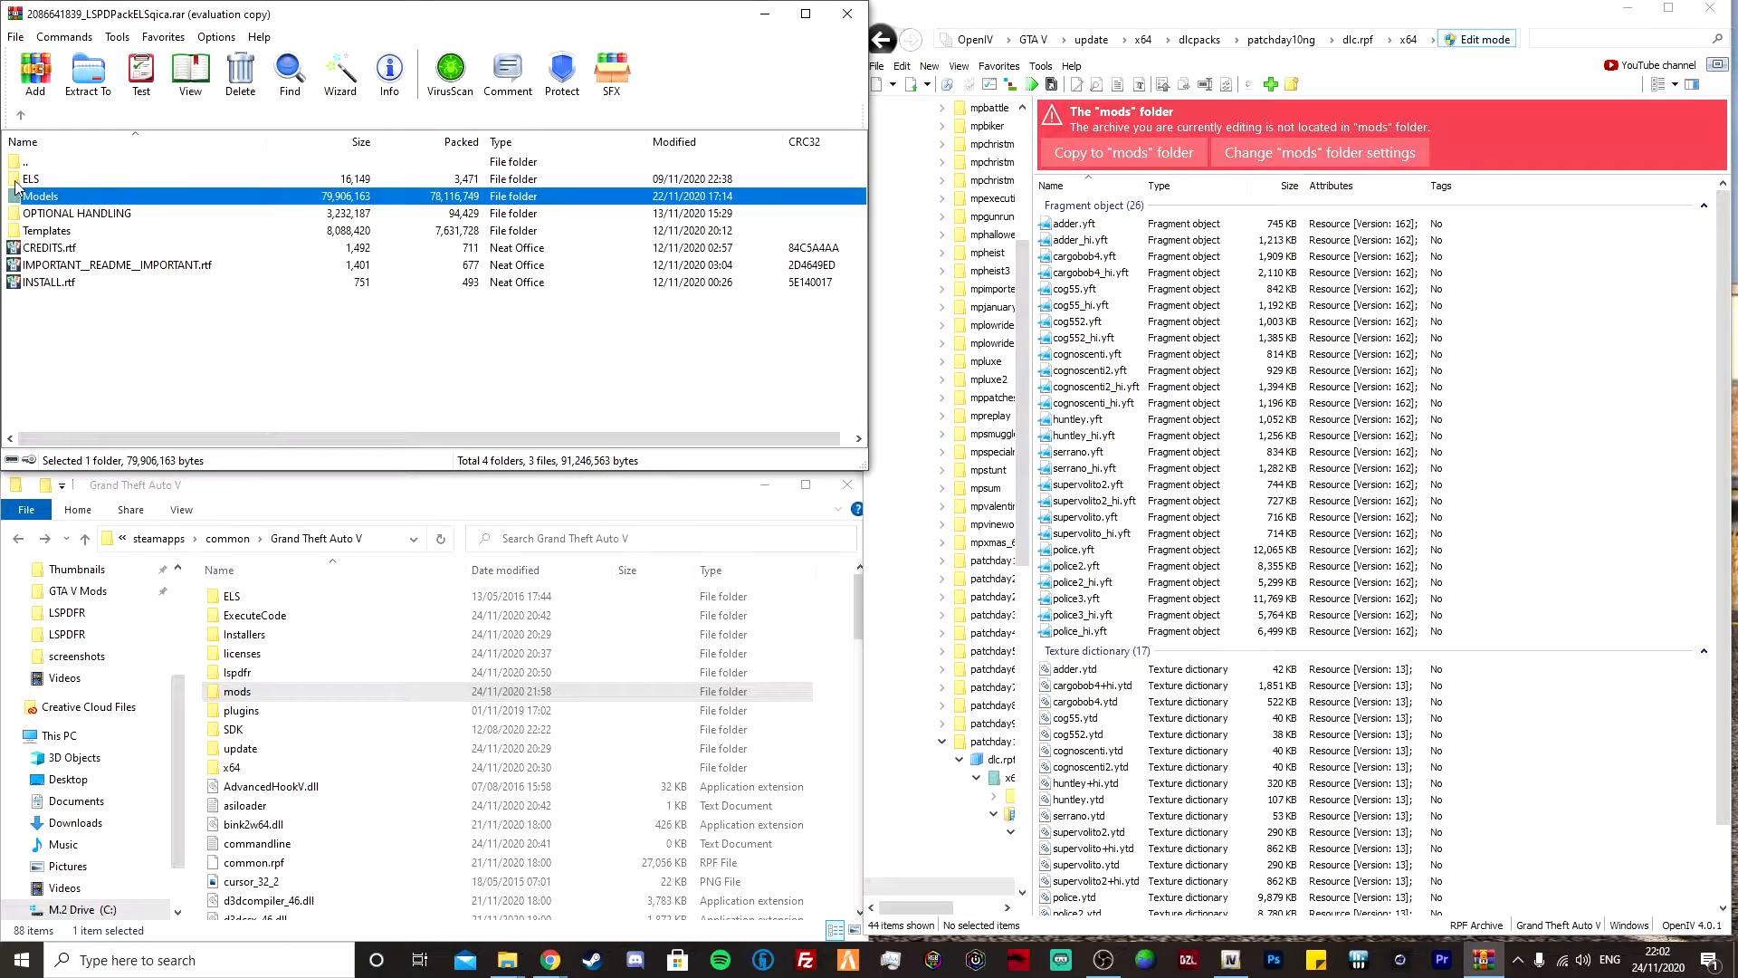
{"action": "double_click", "coordinate": [47, 180]}
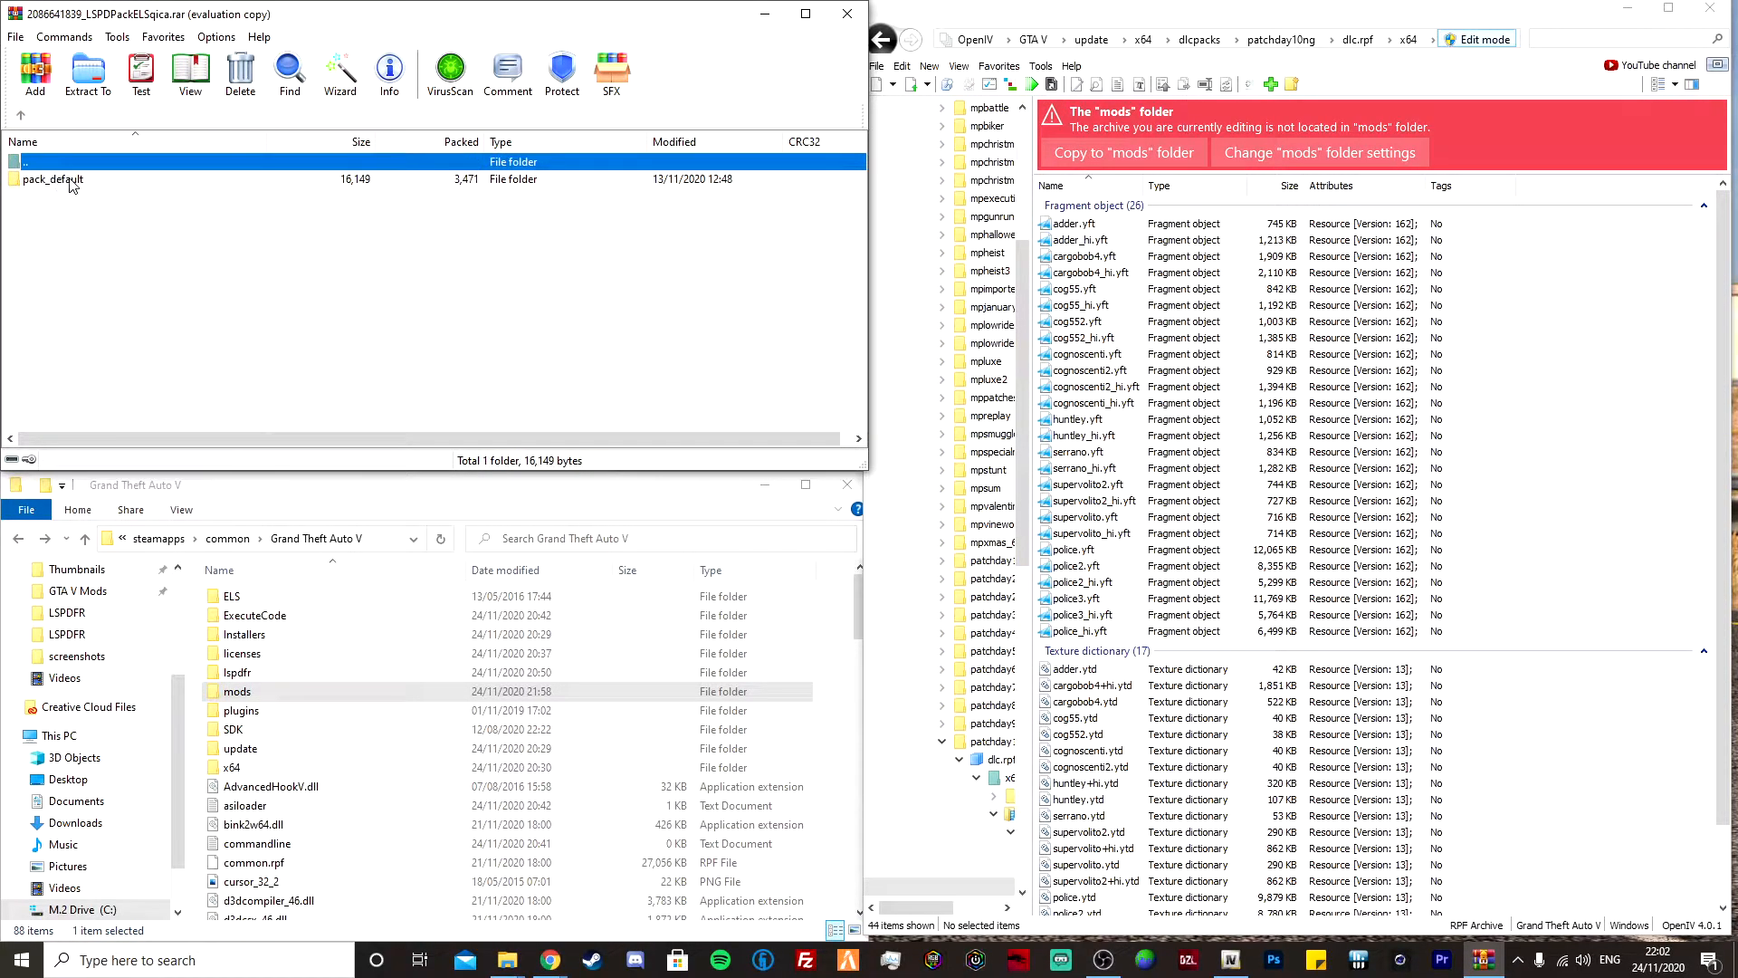
{"action": "double_click", "coordinate": [27, 182]}
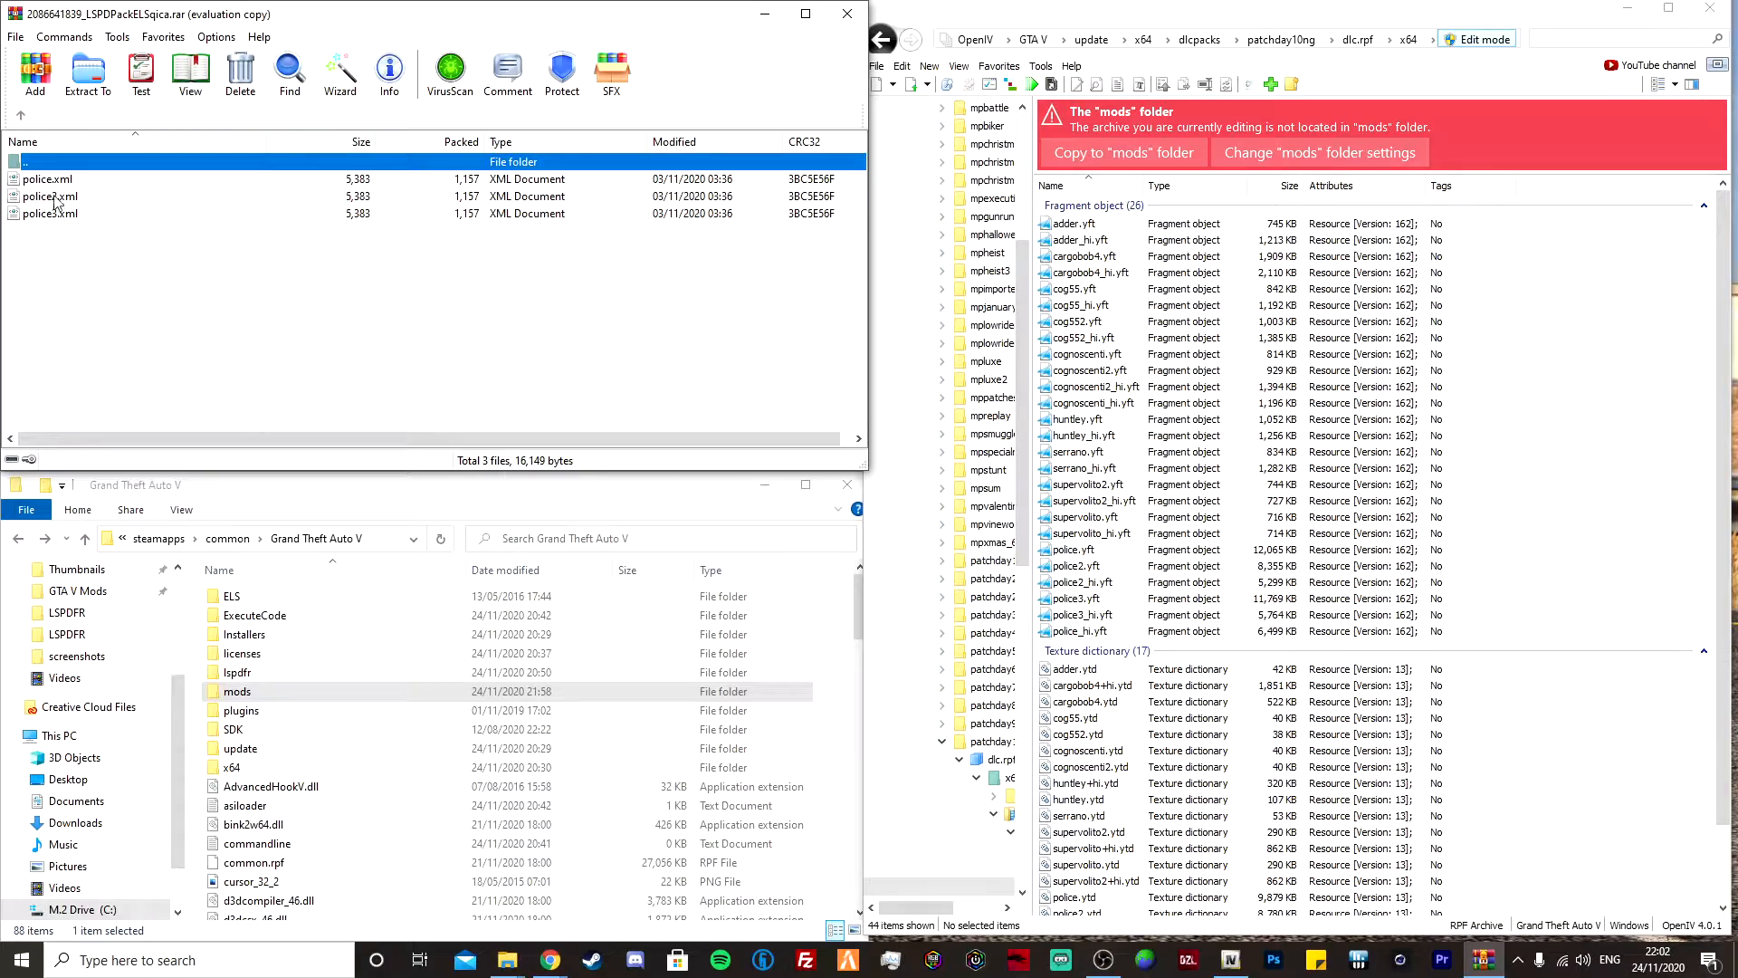
{"action": "double_click", "coordinate": [281, 600]}
{"action": "double_click", "coordinate": [271, 598]}
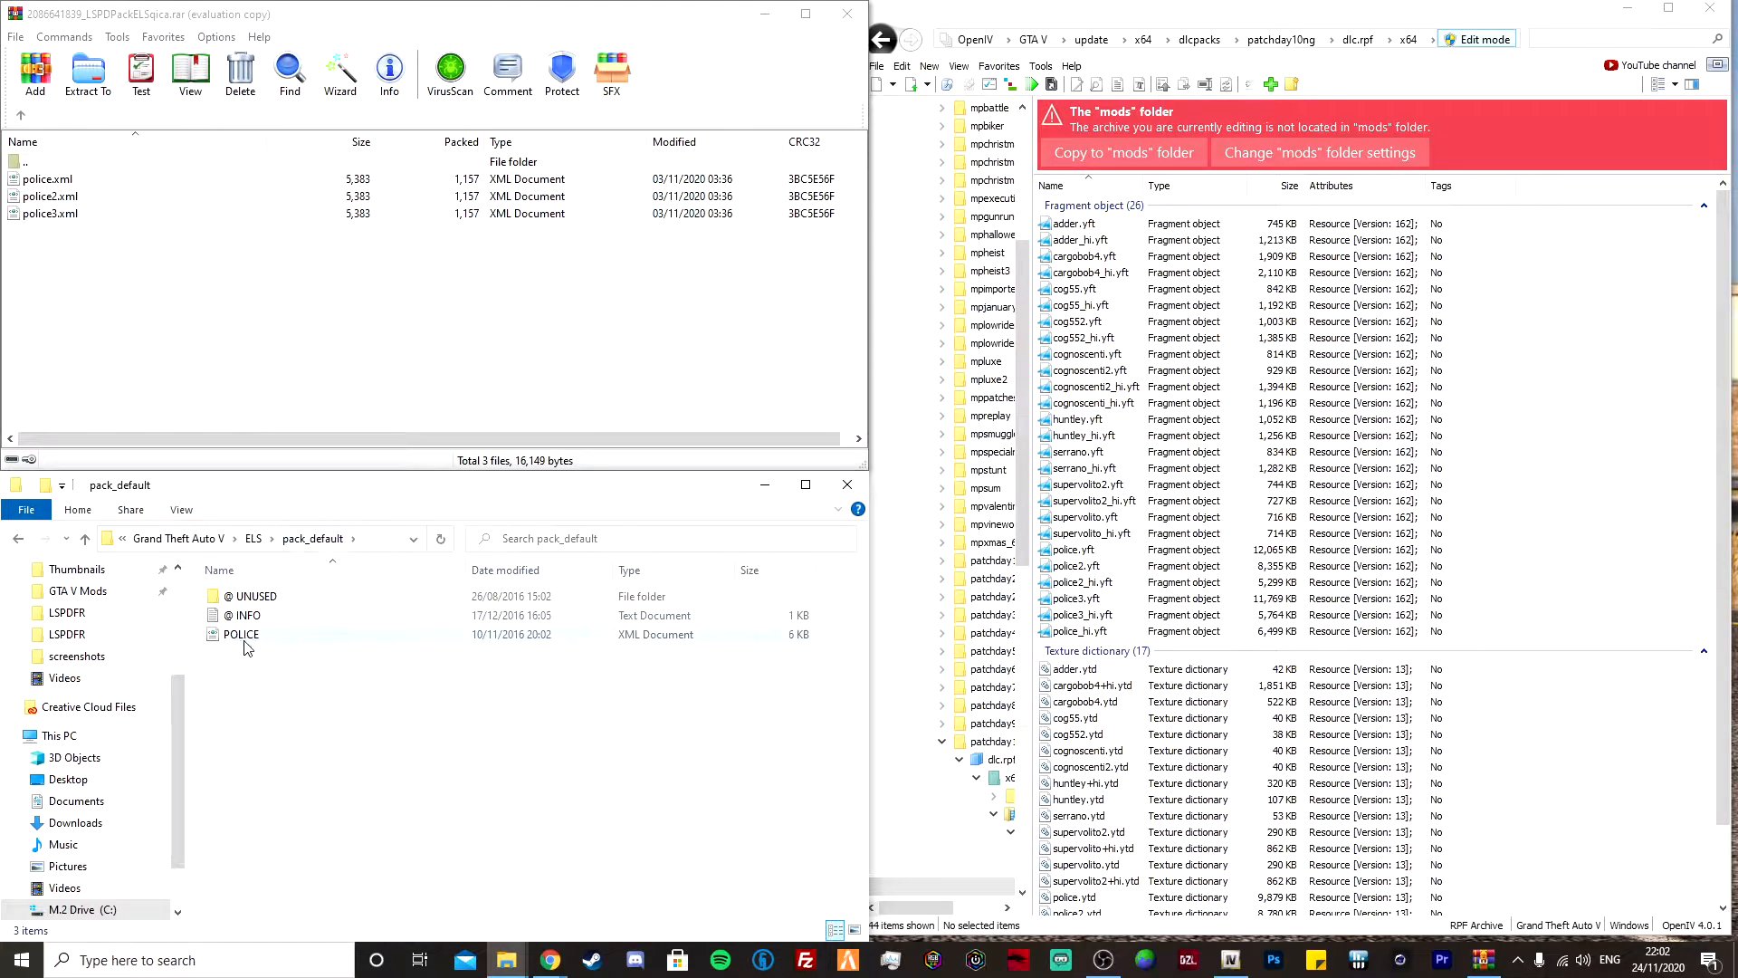
{"action": "left_click_drag", "start_coordinate": [97, 357], "coordinate": [380, 706]}
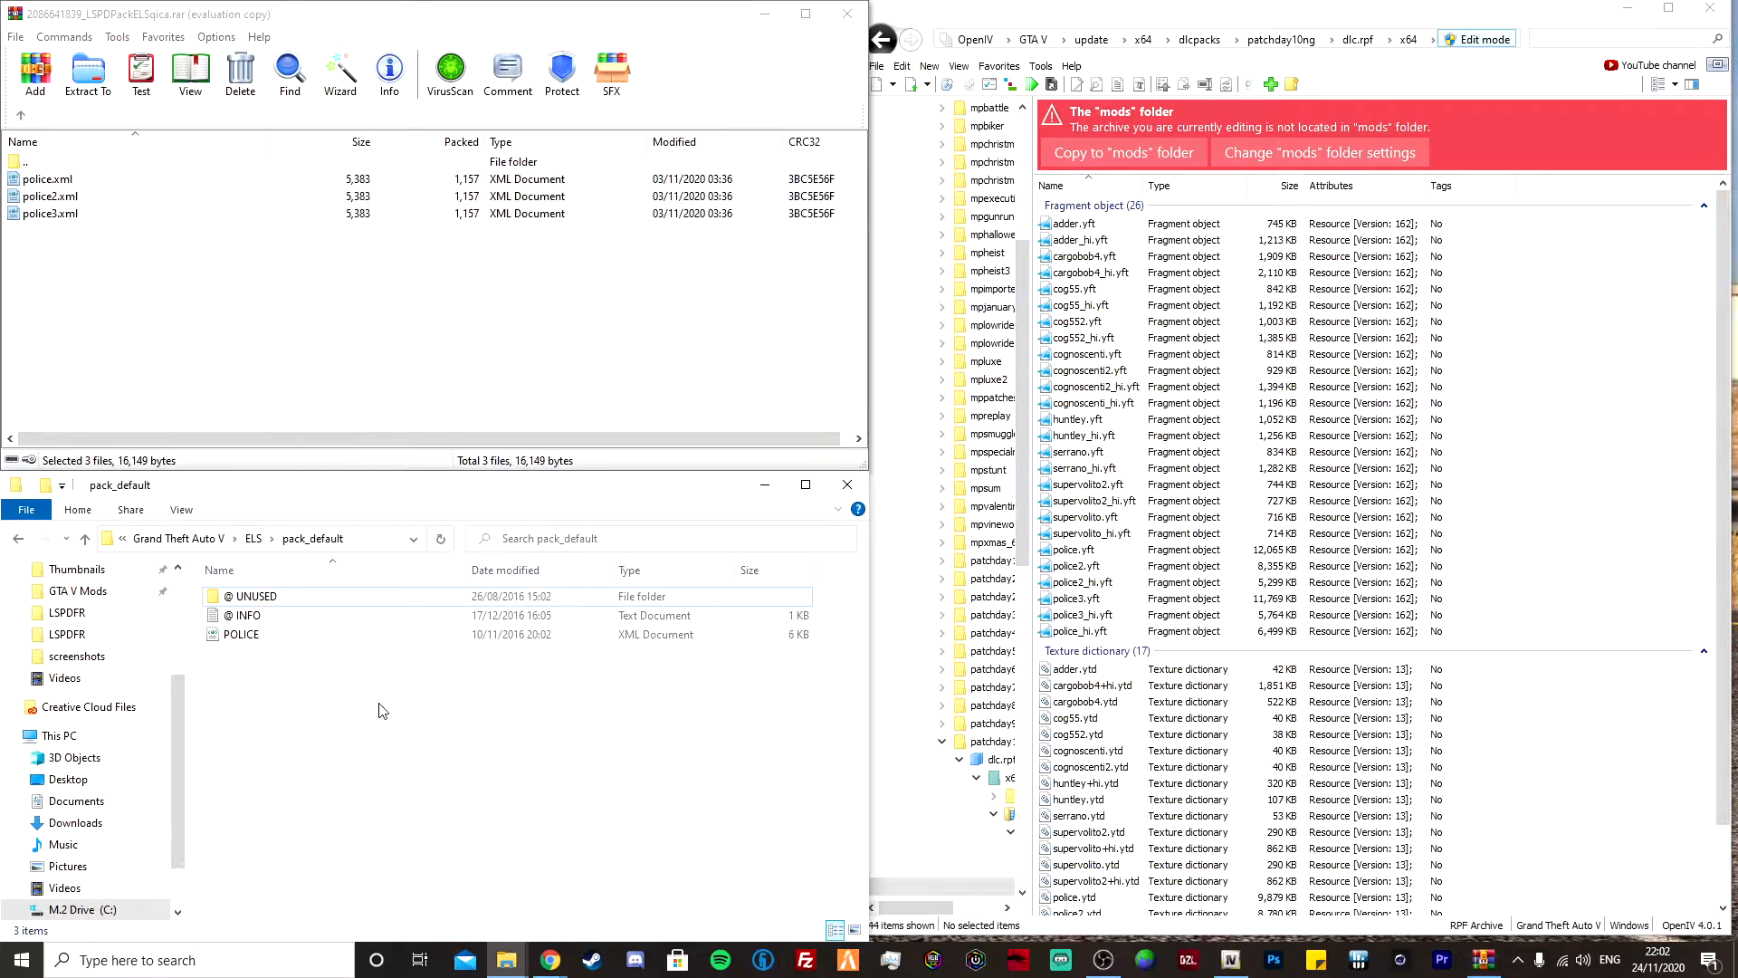
{"action": "left_click", "coordinate": [780, 336]}
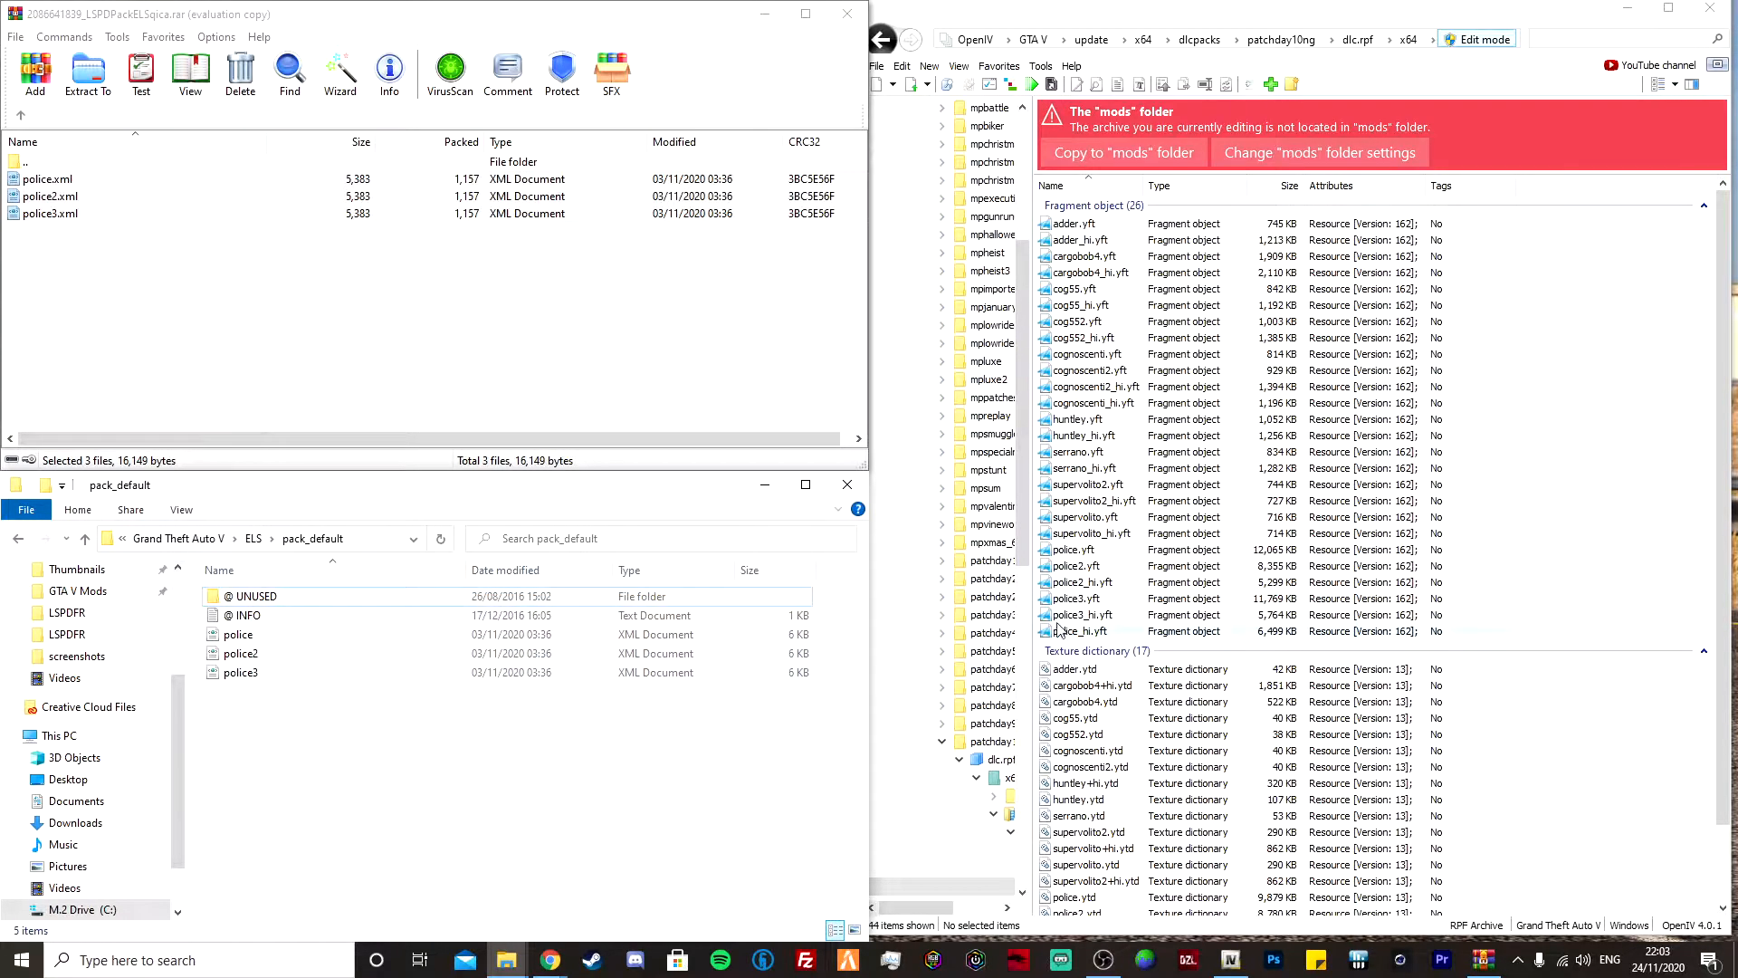
- Preview police.yft in the OpenIV model viewer, inspect the car from another angle and close the viewer
{"action": "double_click", "coordinate": [1164, 554]}
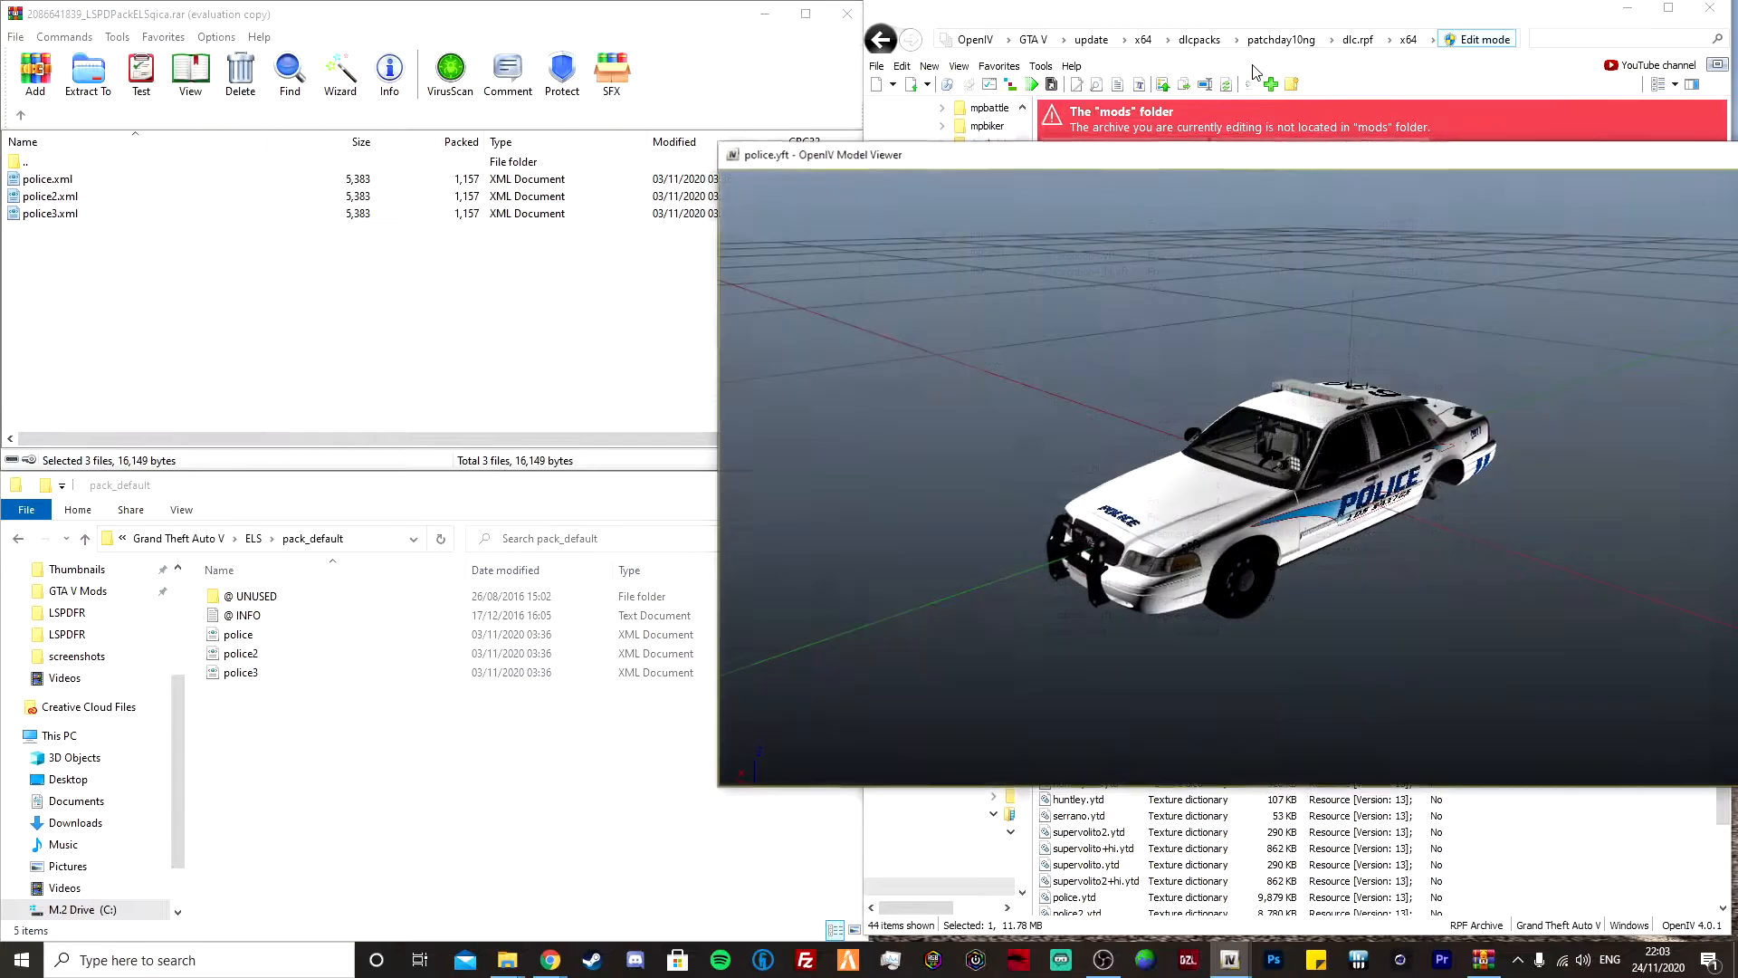
{"action": "left_click_drag", "start_coordinate": [1225, 159], "coordinate": [985, 123]}
{"action": "left_click_drag", "start_coordinate": [1121, 280], "coordinate": [1449, 226]}
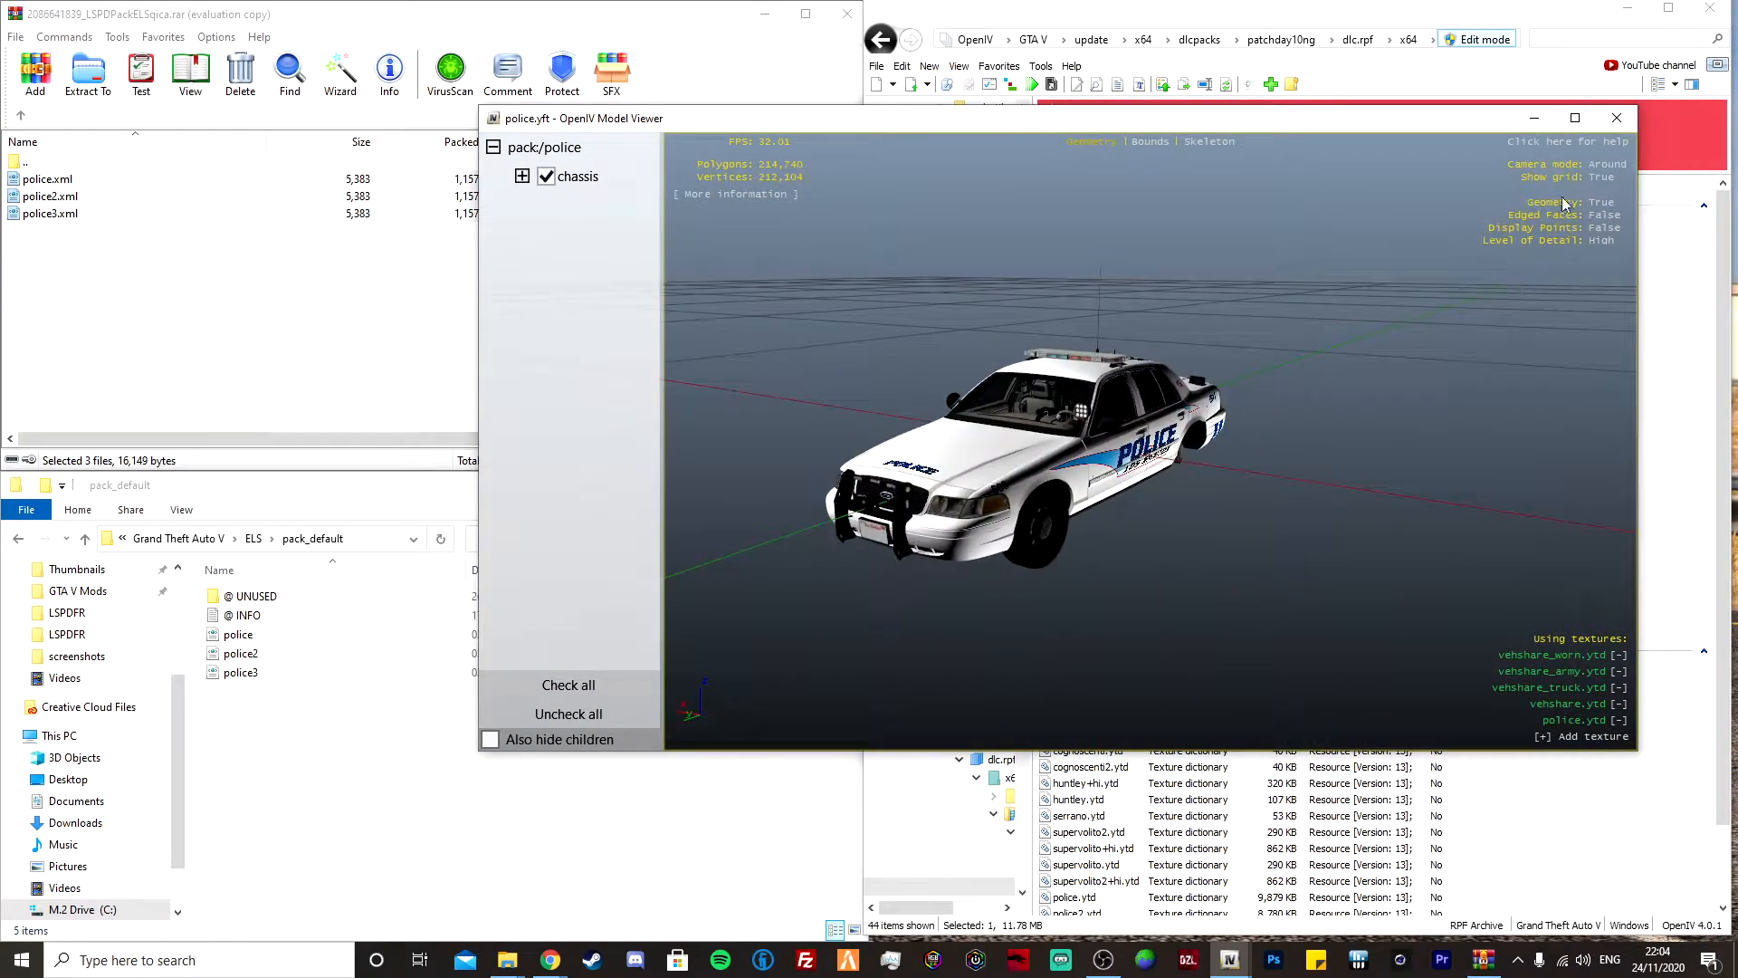
{"action": "left_click", "coordinate": [1617, 118]}
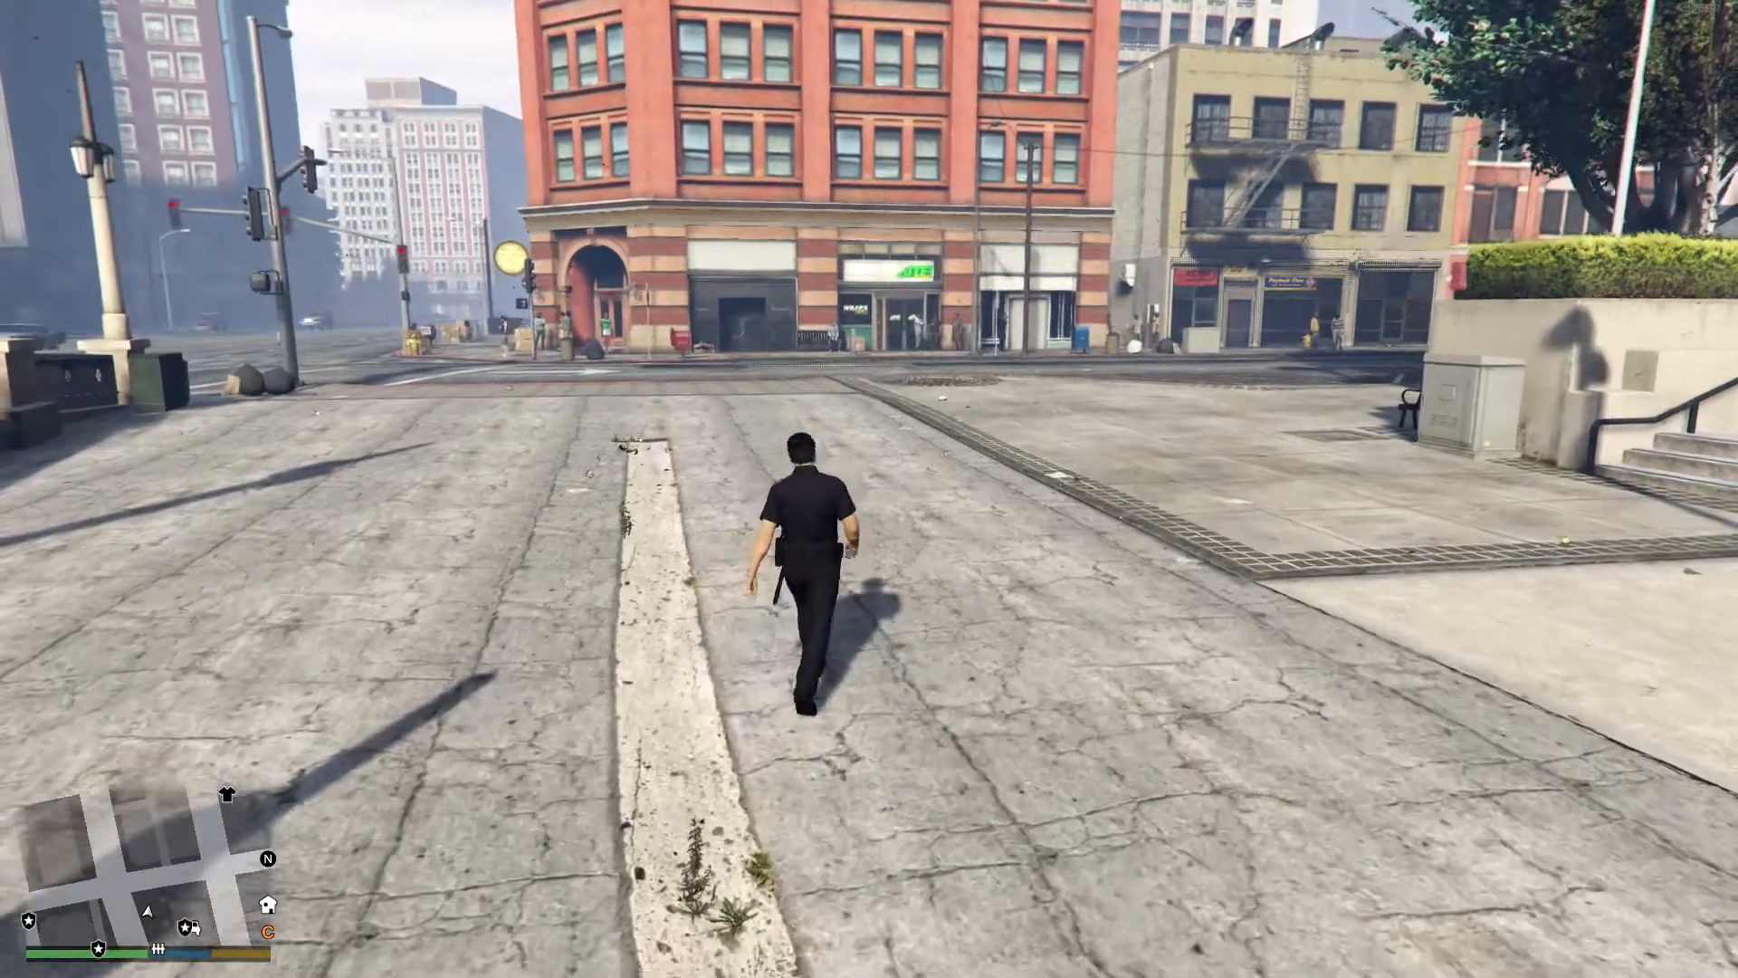
- In Grand Theft Auto V, open the trainer's Vehicle Spawning options and enter the Emergency category
{"action": "key", "text": "F3"}
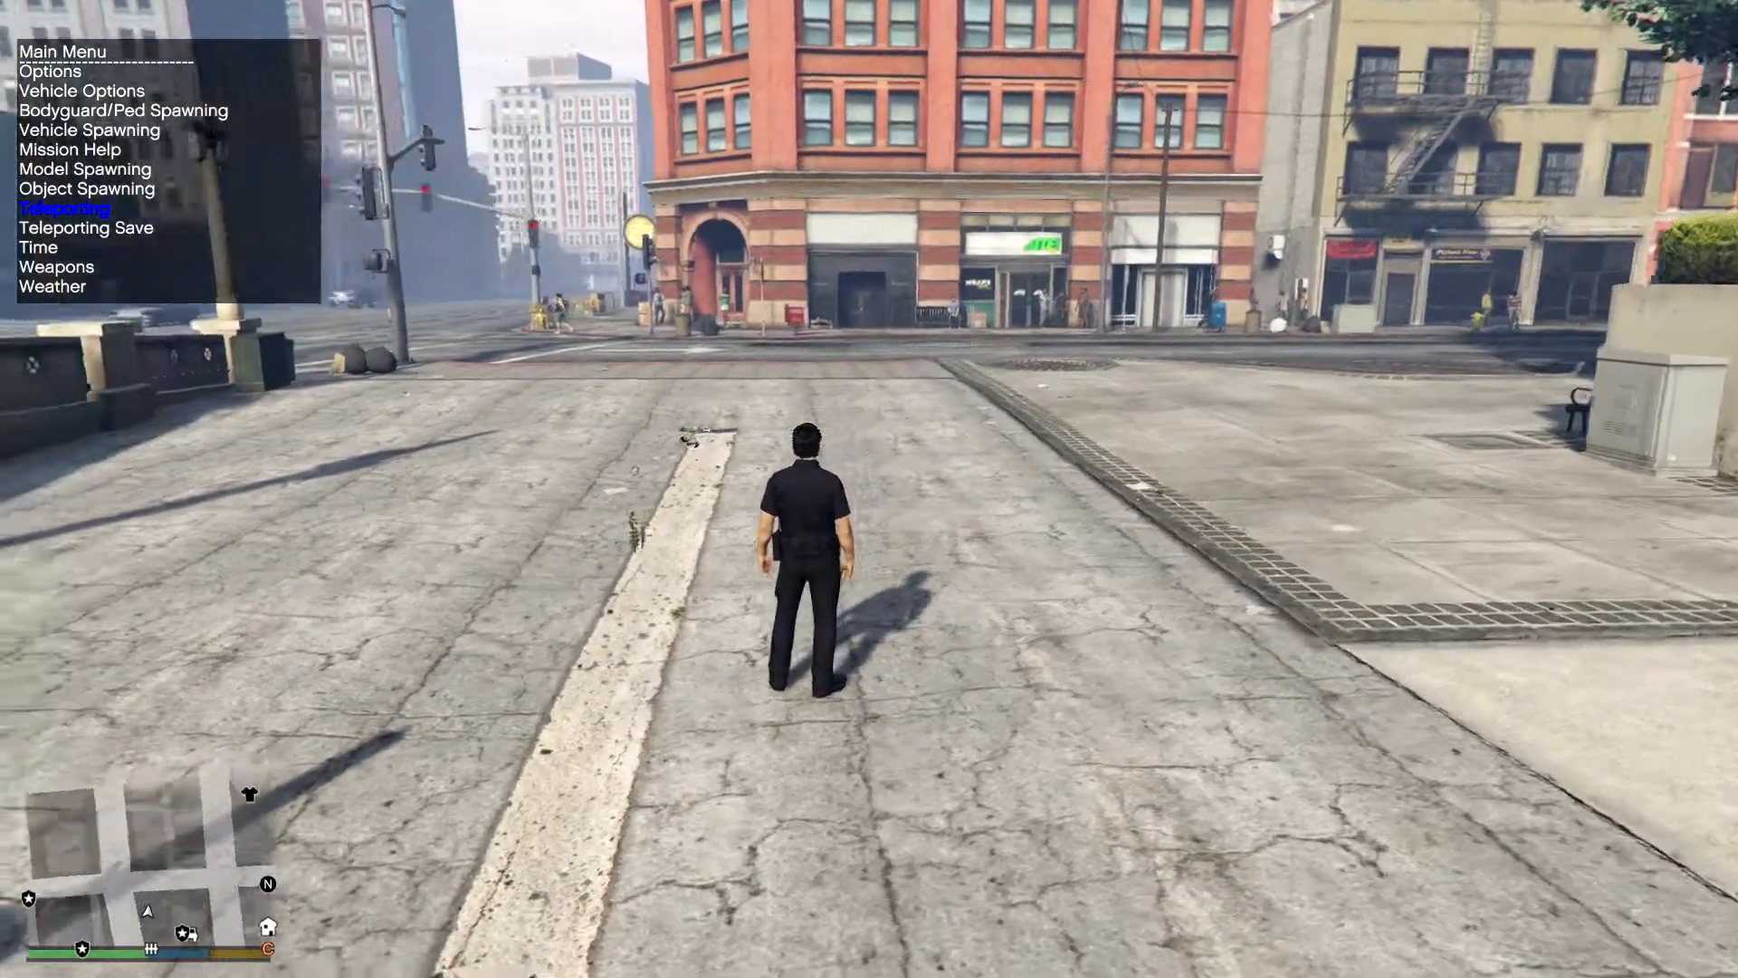
{"action": "key", "text": "Up"}
{"action": "key", "text": "Up"}
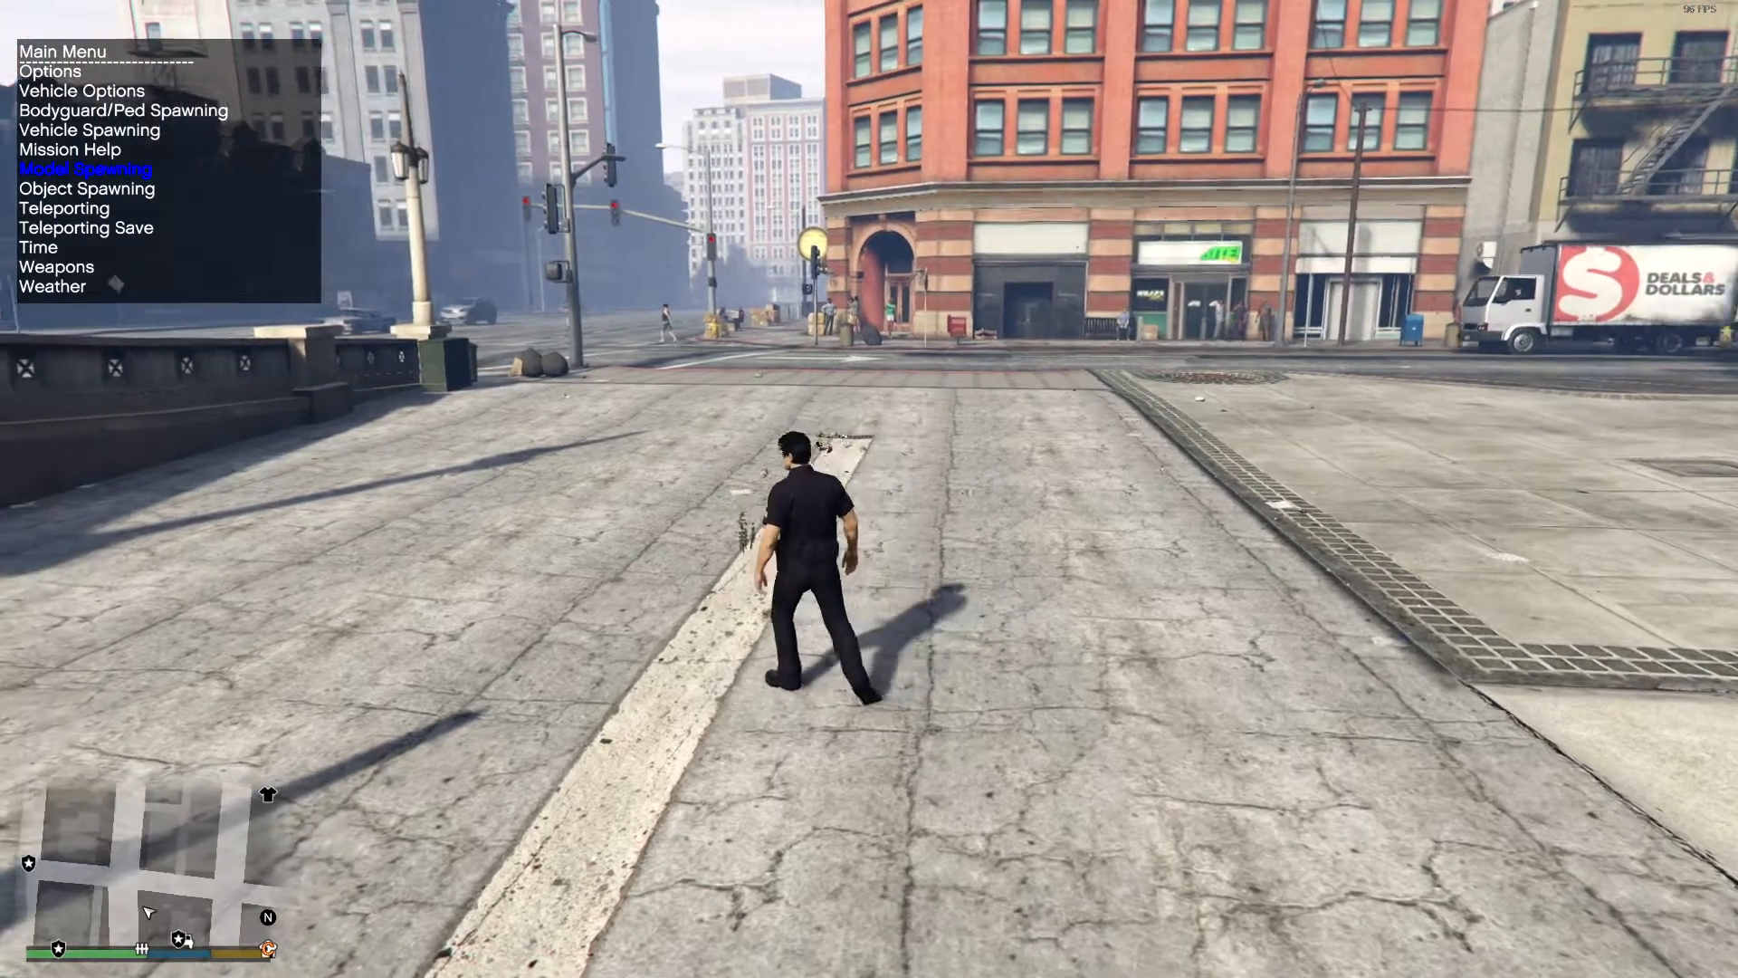
{"action": "key", "text": "Up"}
{"action": "key", "text": "Up"}
{"action": "key", "text": "Return"}
{"action": "key", "text": "Down"}
{"action": "key", "text": "Down"}
{"action": "key", "text": "Down"}
{"action": "key", "text": "Down"}
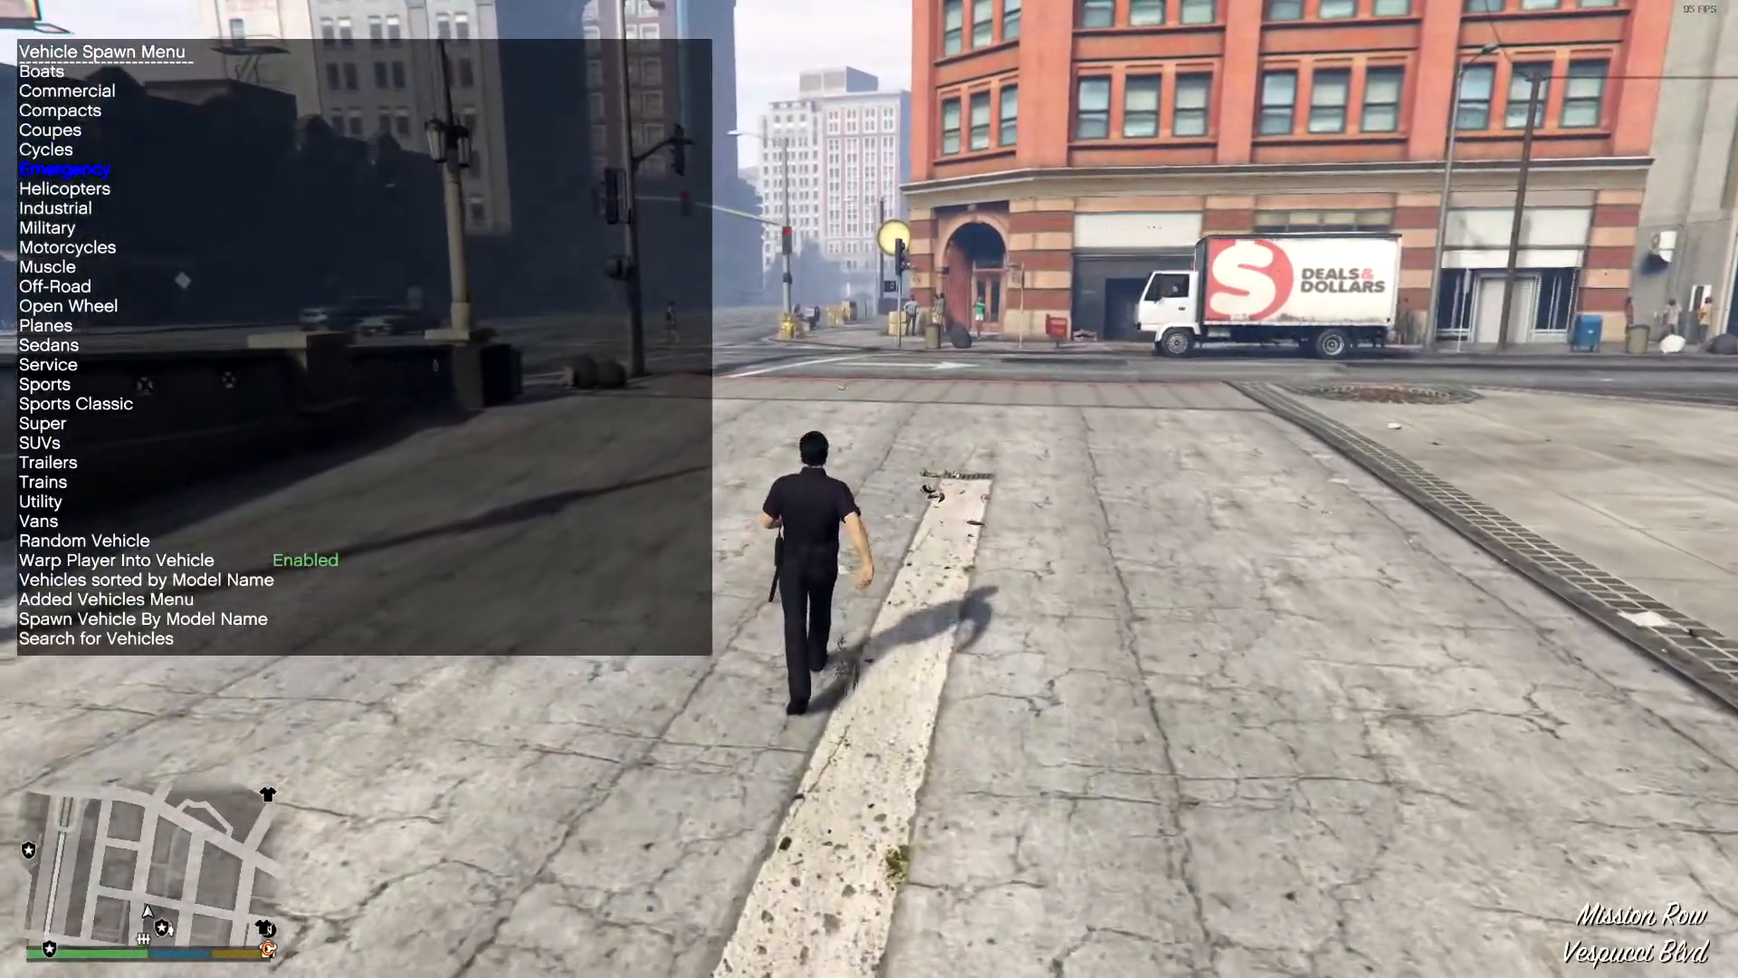
{"action": "key", "text": "Return"}
- Spawn the Police Cruiser from the trainer's Emergency vehicle list
{"action": "key", "text": "Down"}
{"action": "key", "text": "Down"}
{"action": "key", "text": "Down"}
{"action": "key", "text": "Down"}
{"action": "key", "text": "Down"}
{"action": "key", "text": "Down"}
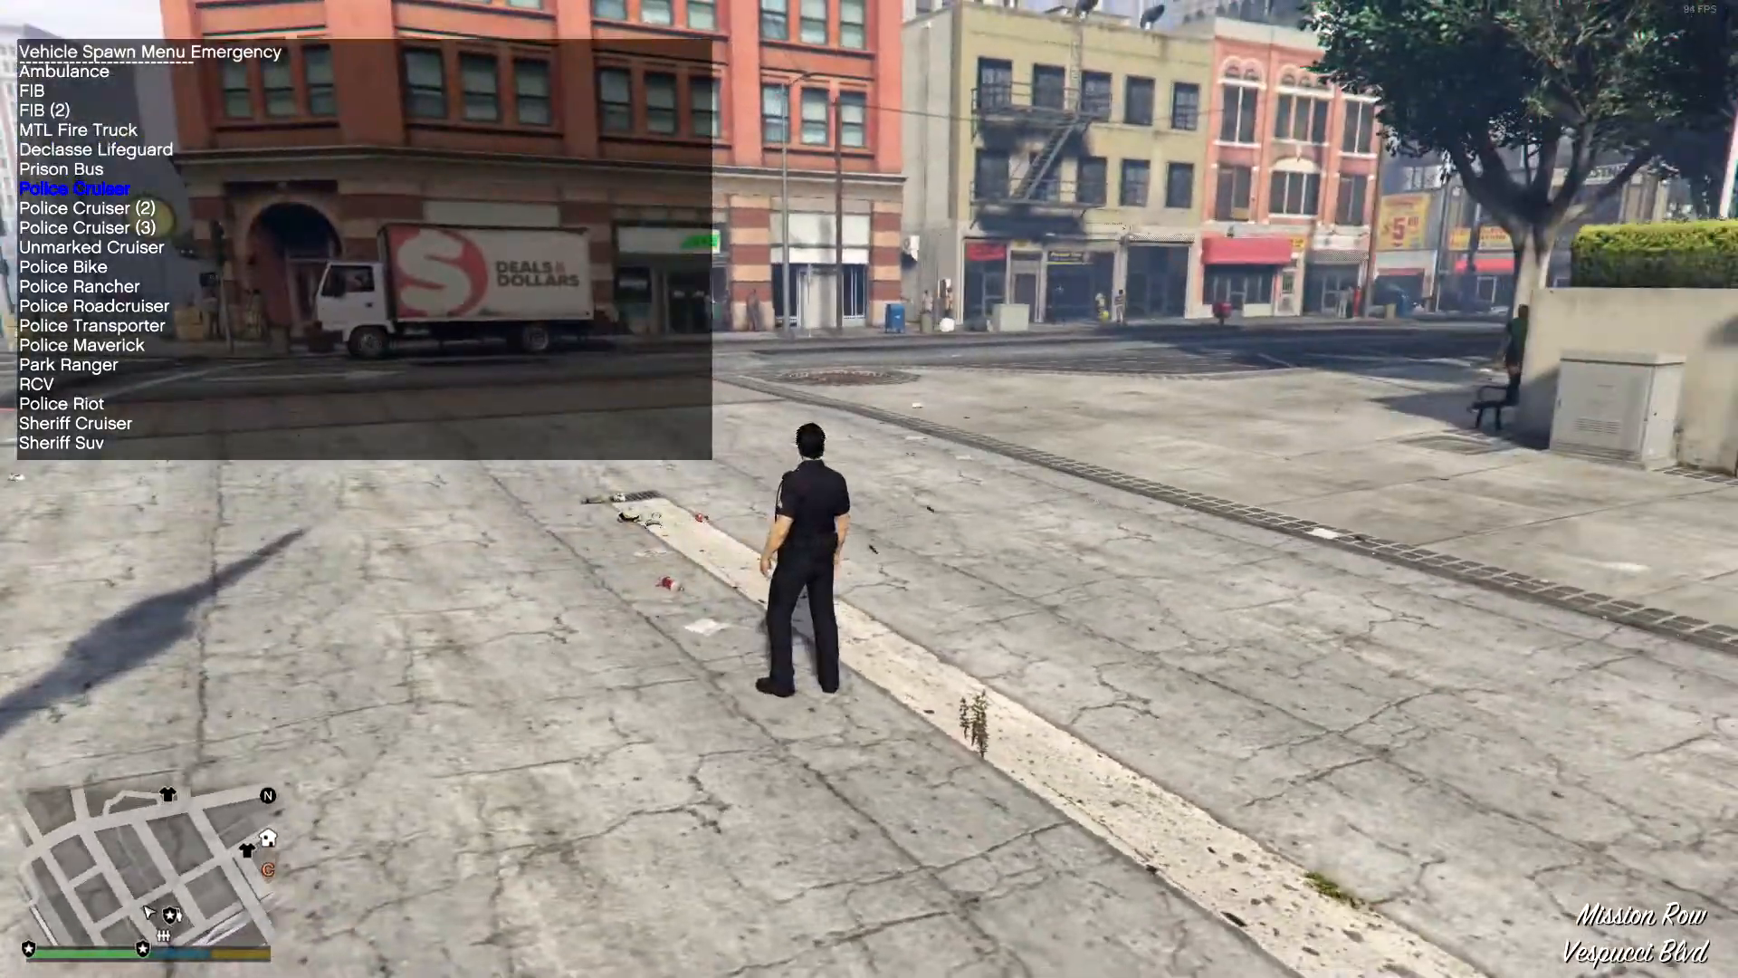
{"action": "key", "text": "Return"}
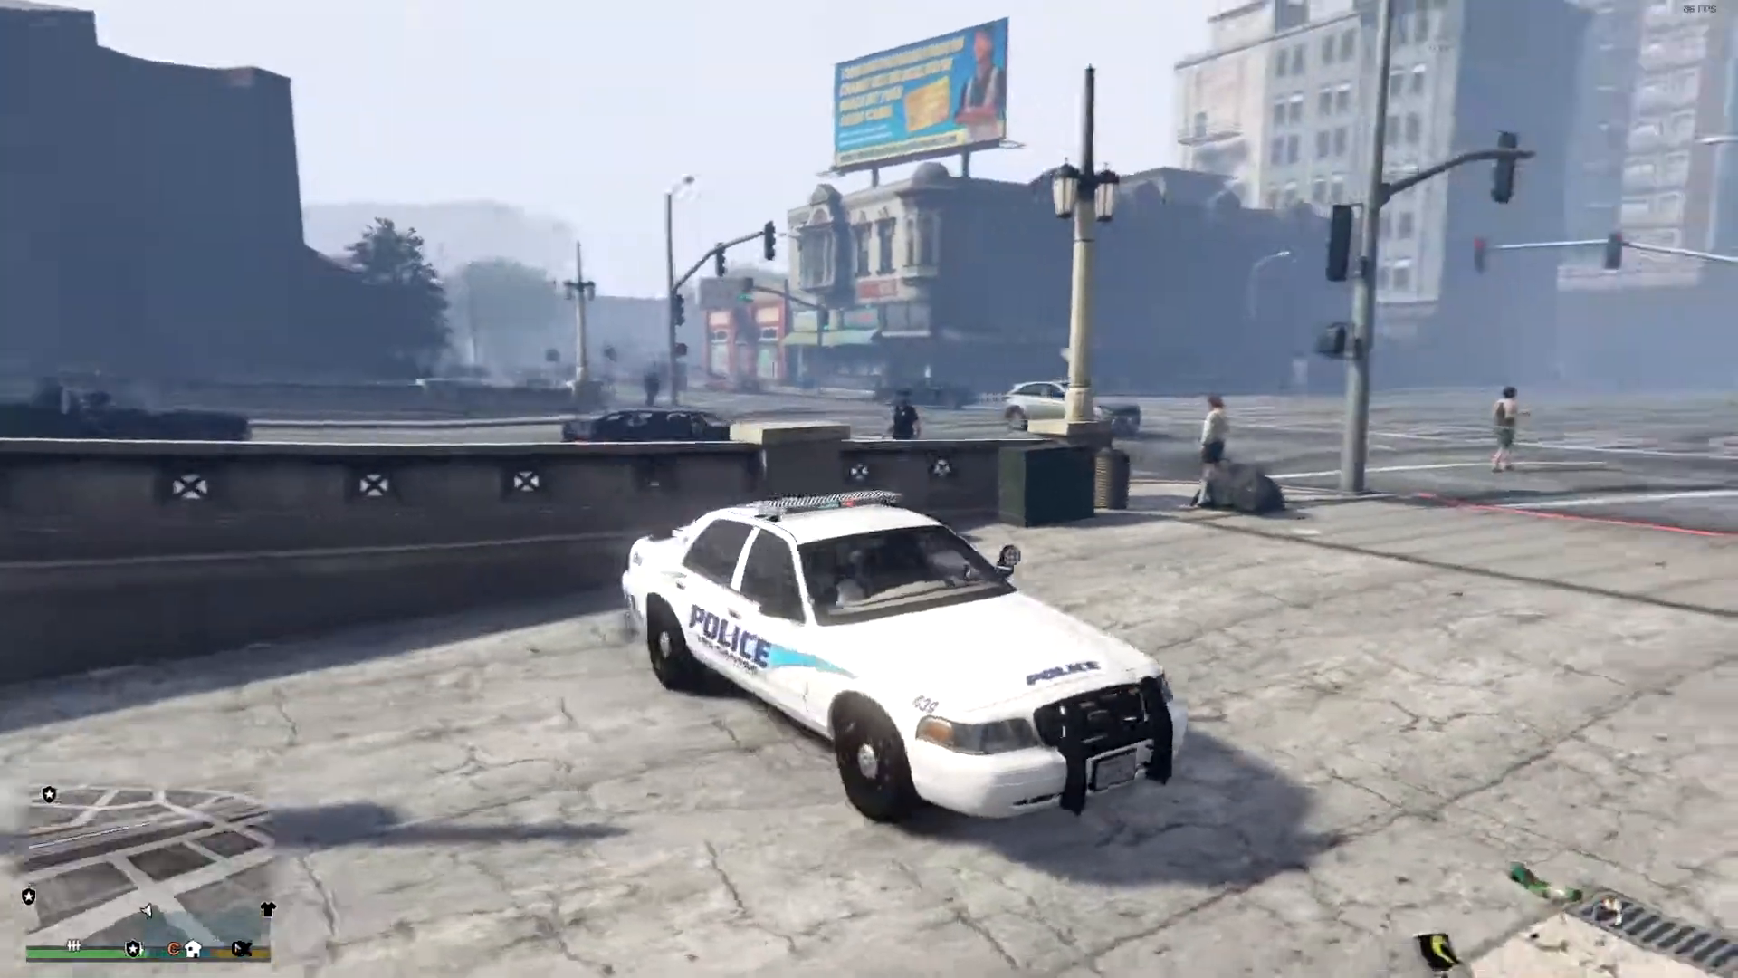
- Reopen the trainer's Emergency vehicle list, dismiss the Suspect Pursuit options and spawn Police Cruiser (2)
{"action": "key", "text": "F3"}
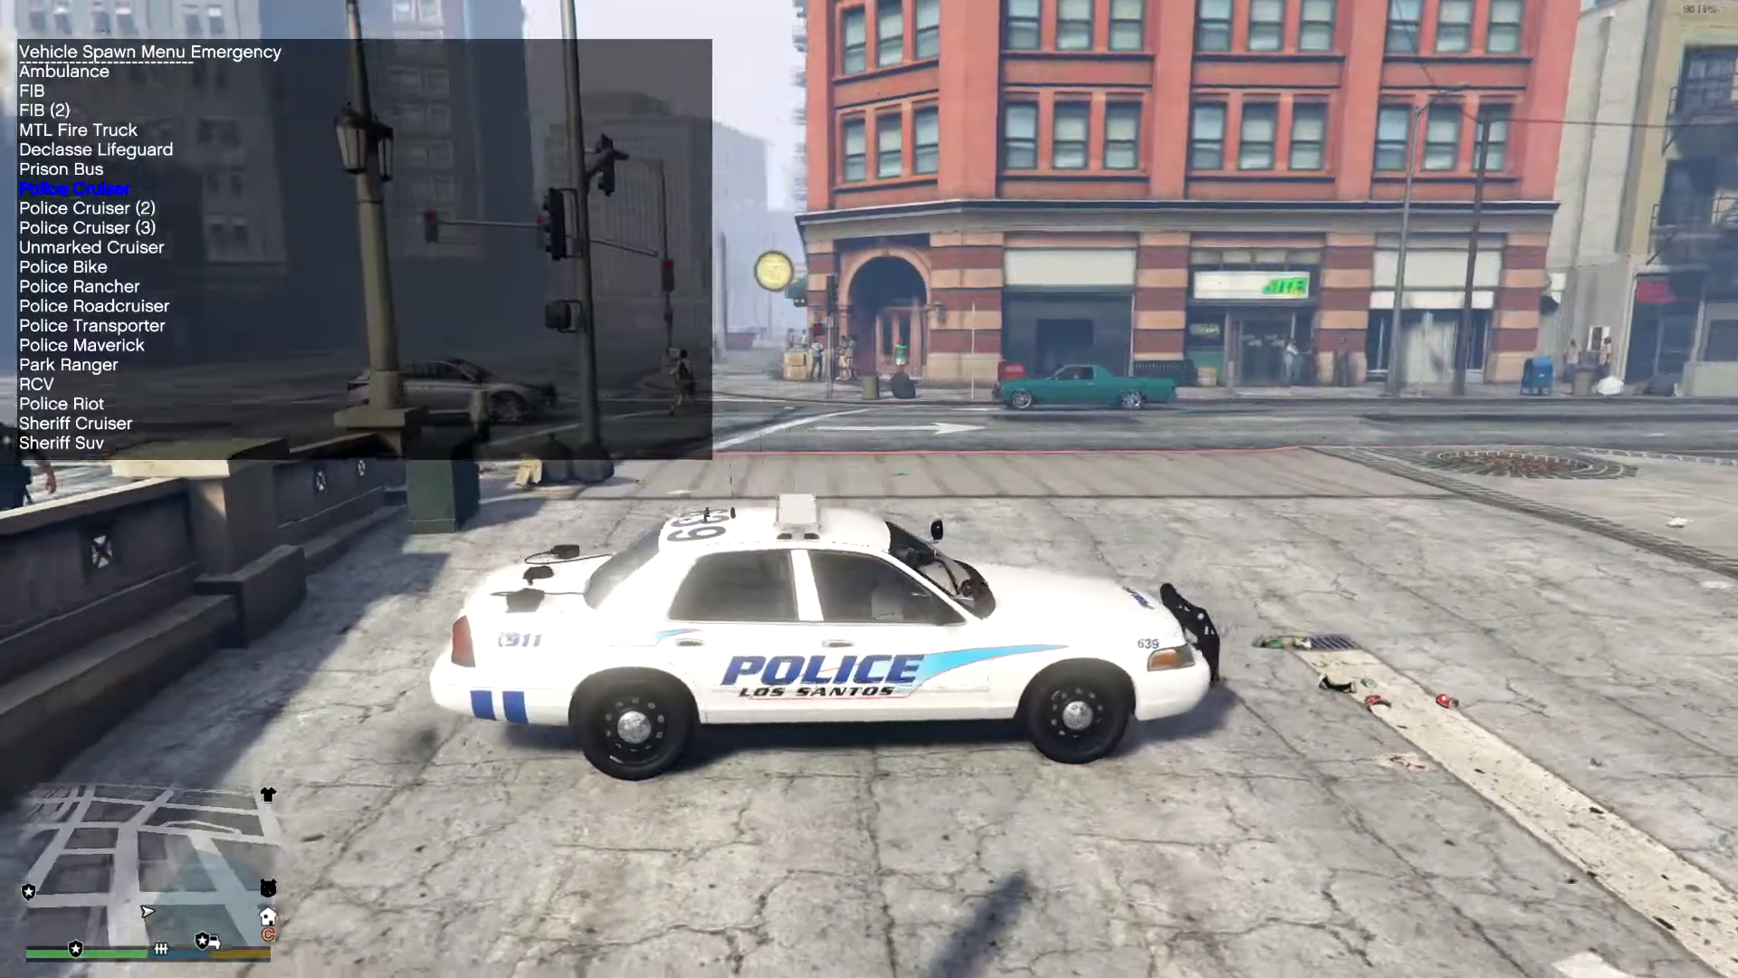
{"action": "key", "text": "Down"}
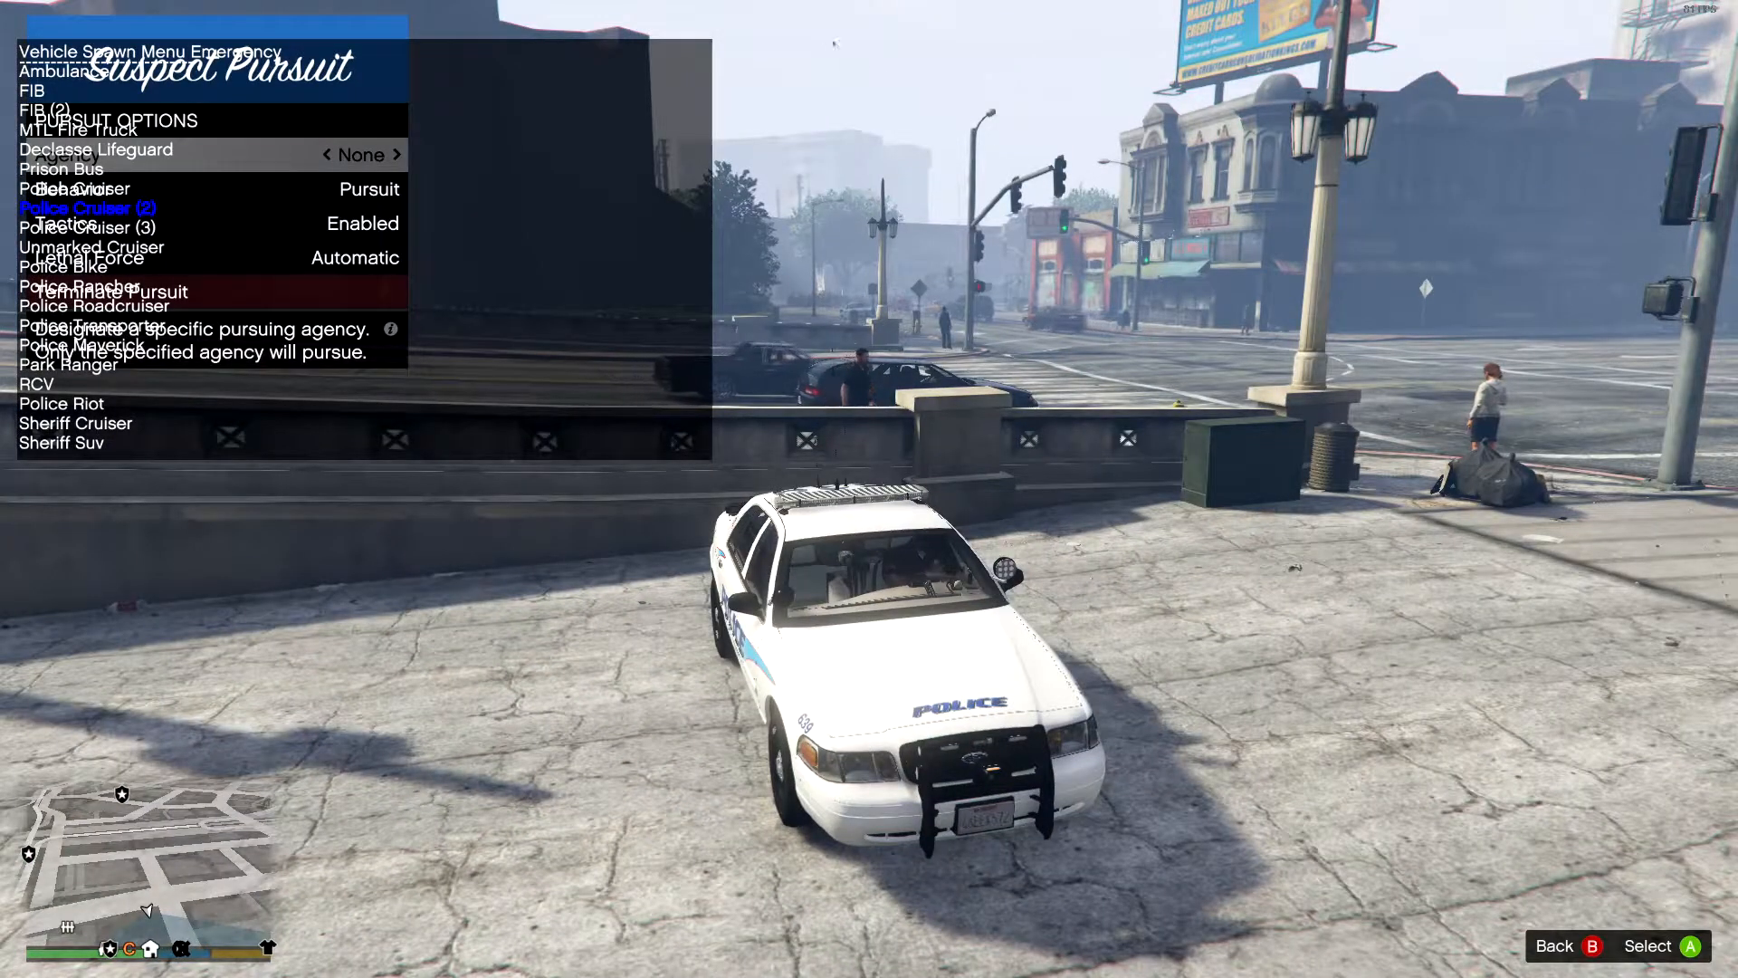
{"action": "key", "text": "BackSpace"}
{"action": "key", "text": "Return"}
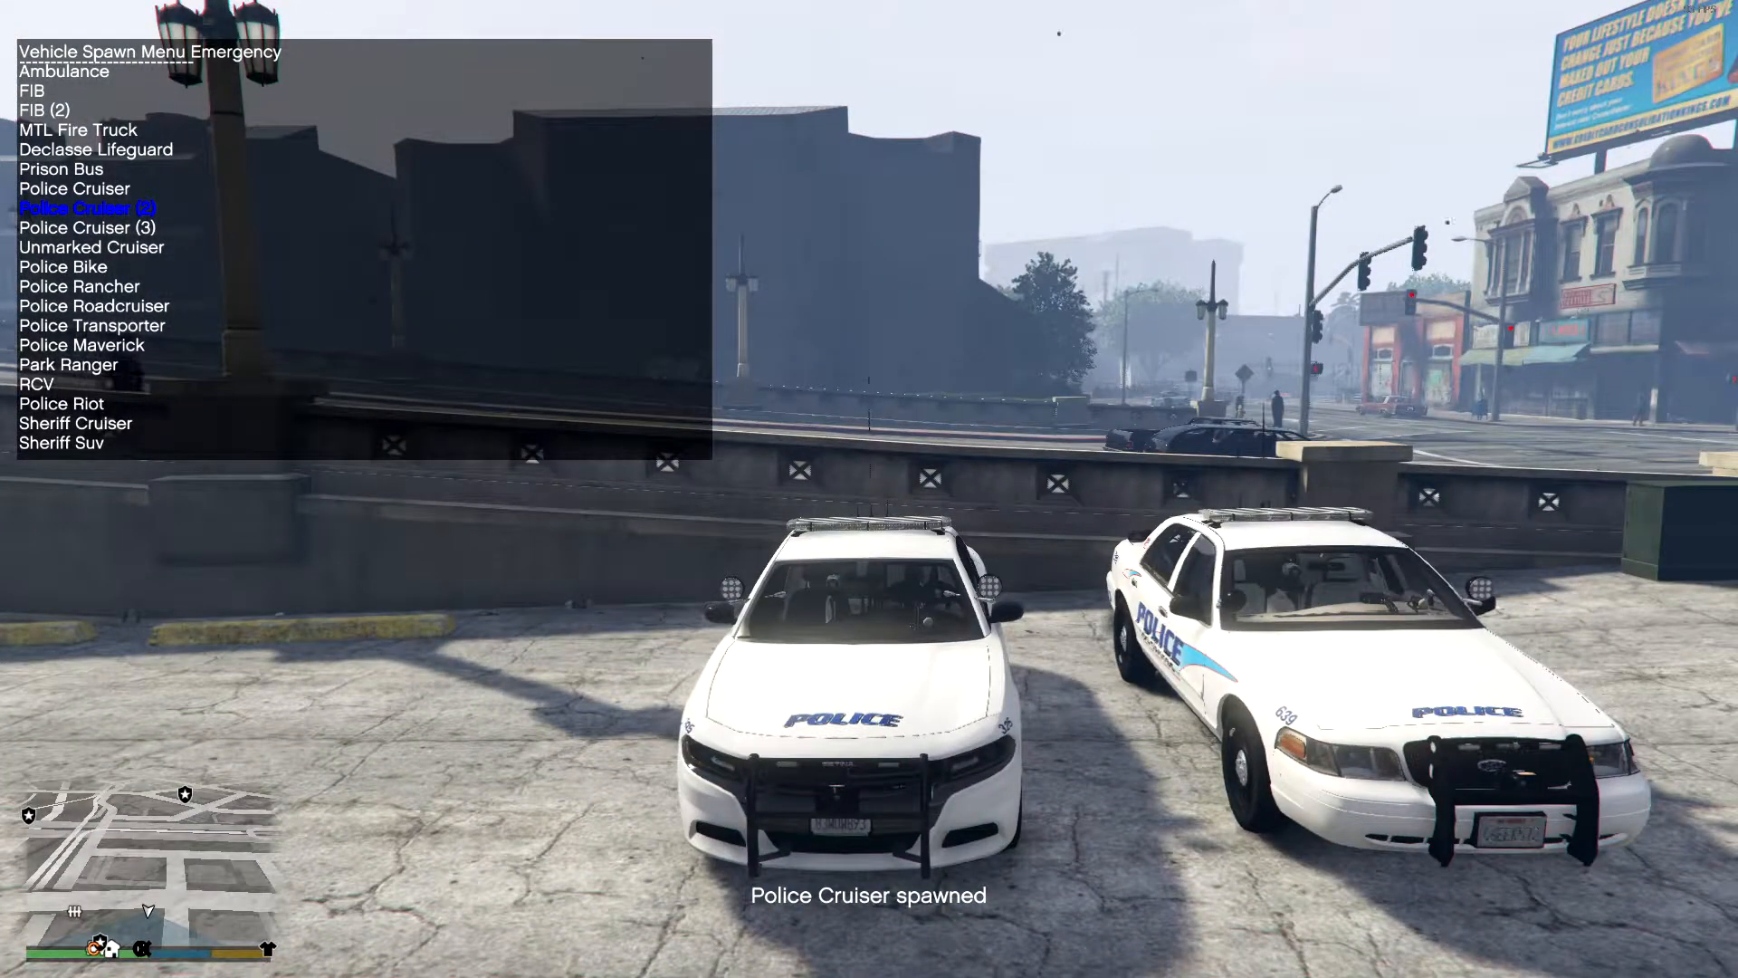
{"action": "key", "text": "Return"}
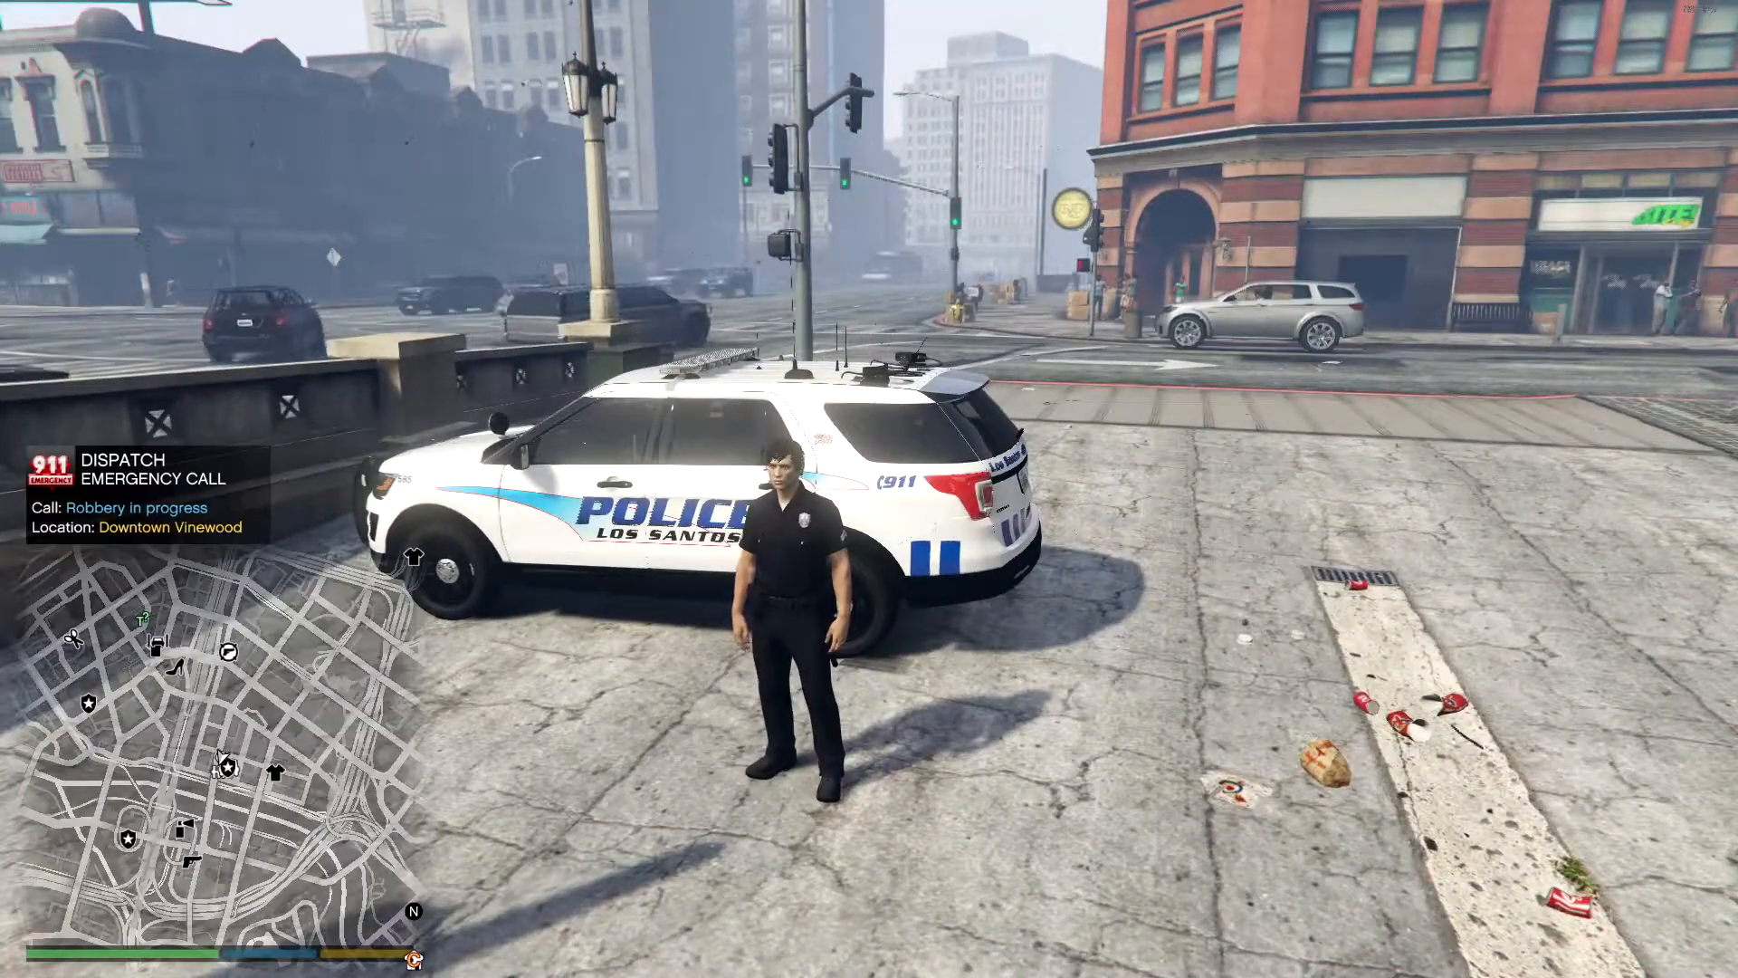
{"action": "key", "text": "a"}
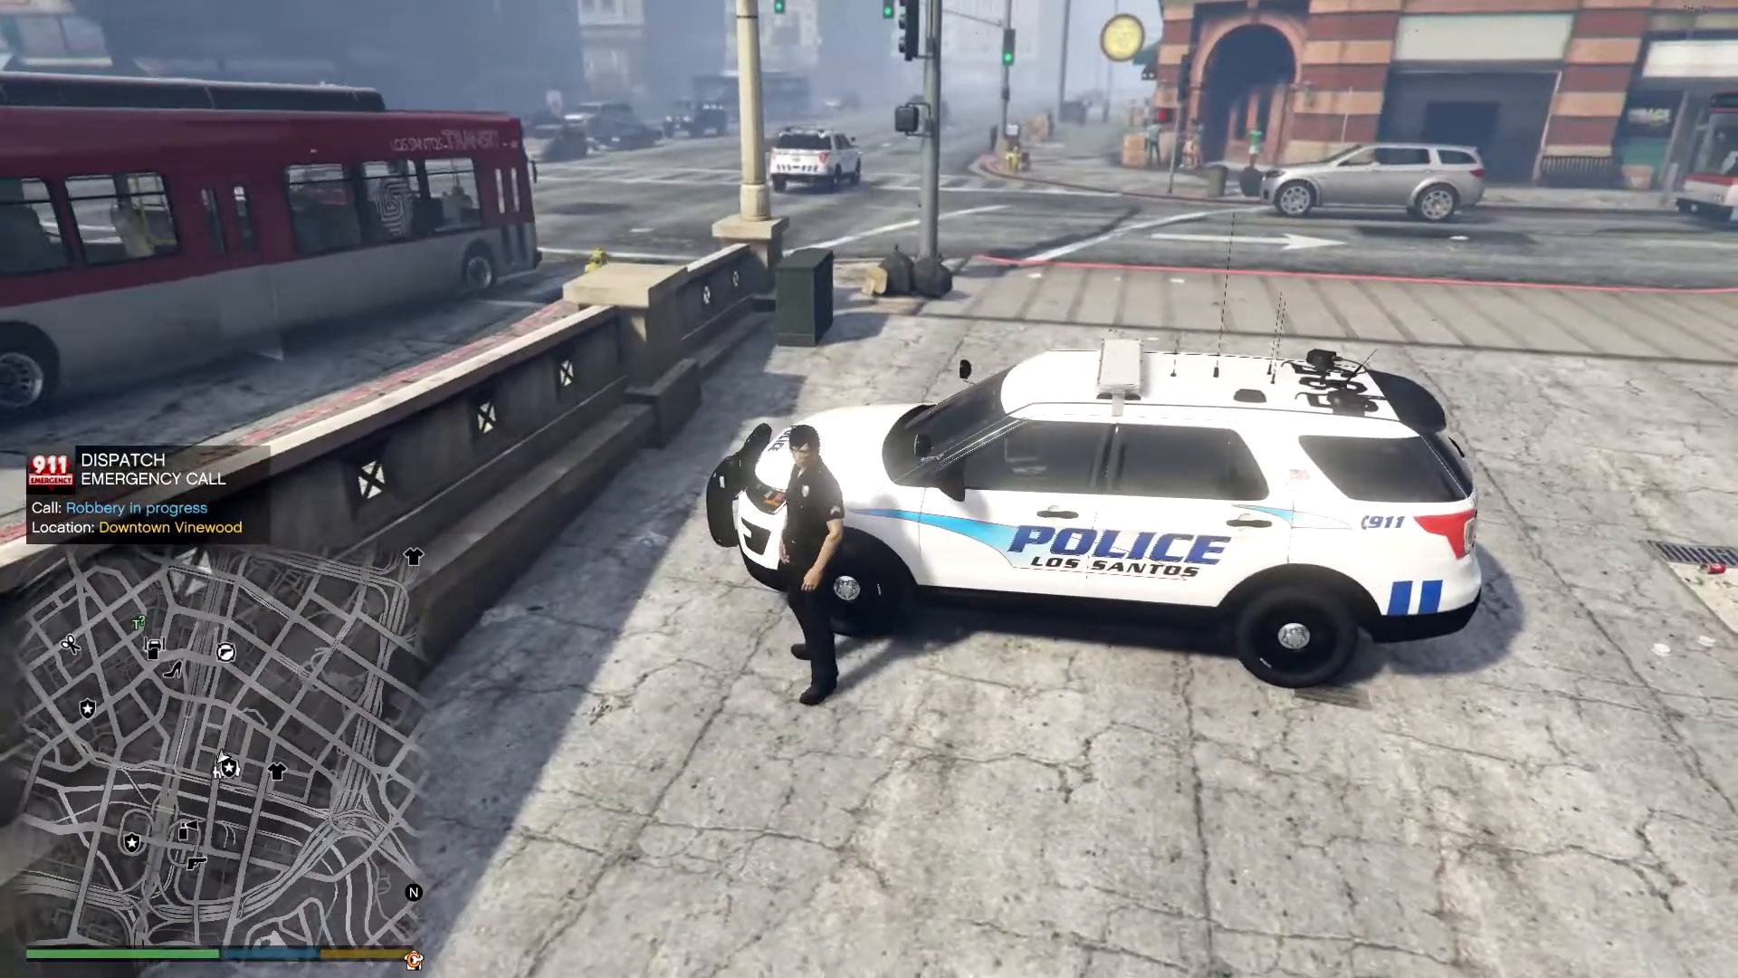
{"action": "key", "text": "s"}
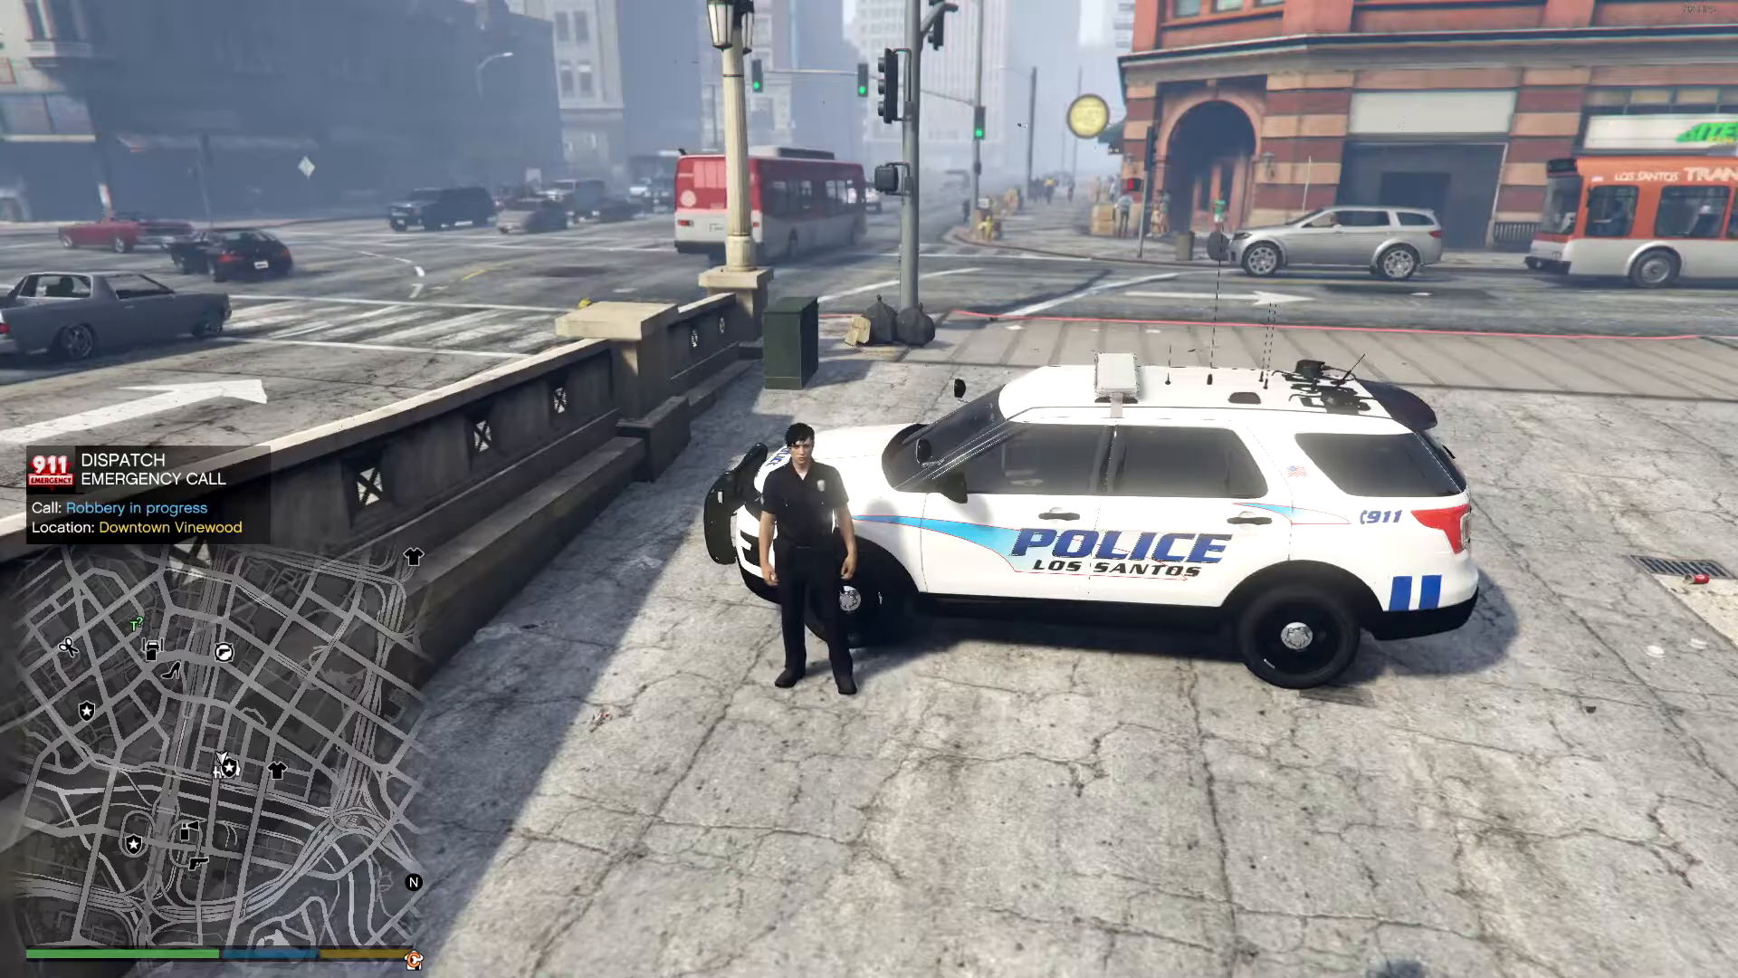